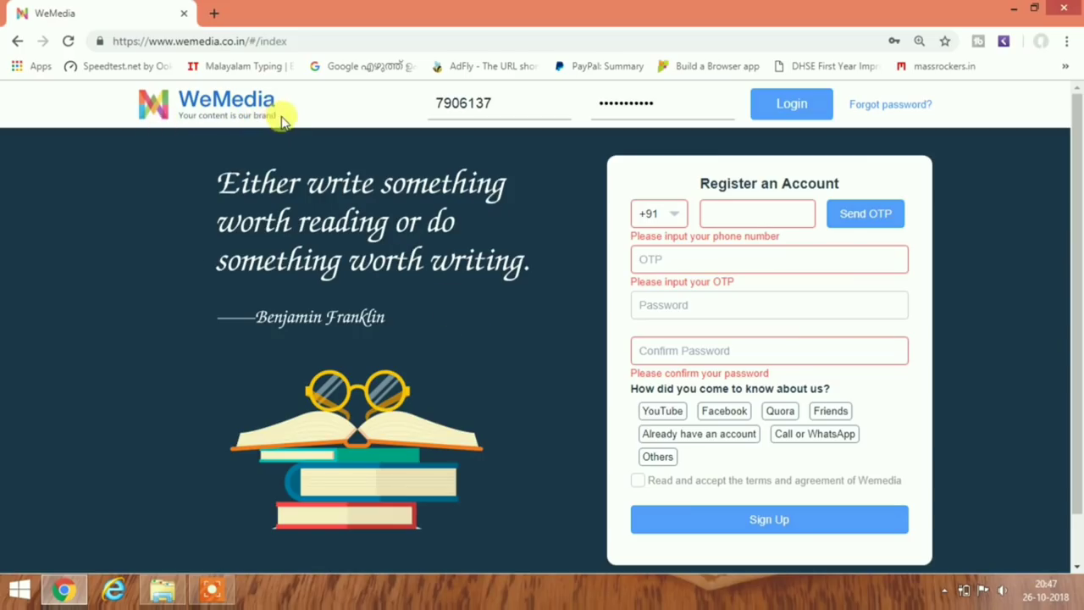
# Select the registration phone number box and clear the stray highlight on the logo.
pyautogui.doubleClick(195, 99)
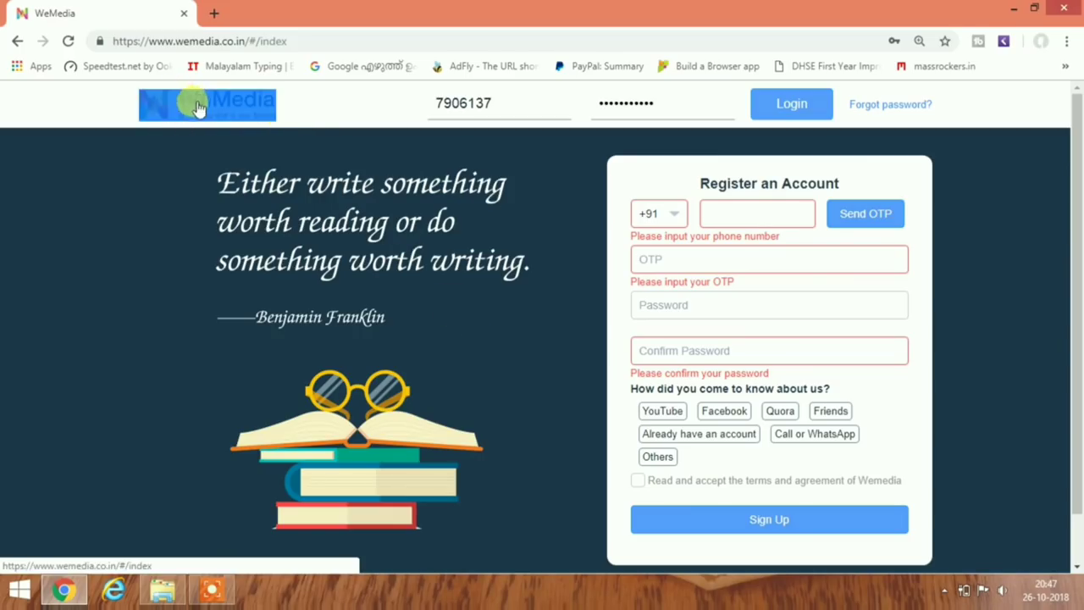
pyautogui.click(310, 107)
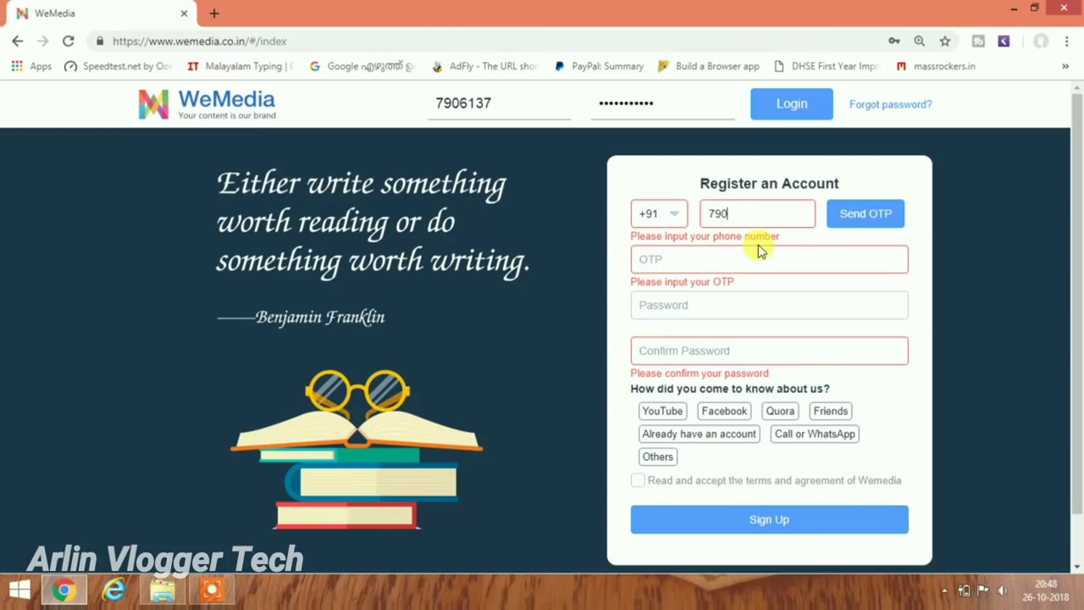
# Complete the ten-digit phone number after +91 and request the OTP.
pyautogui.write('7')
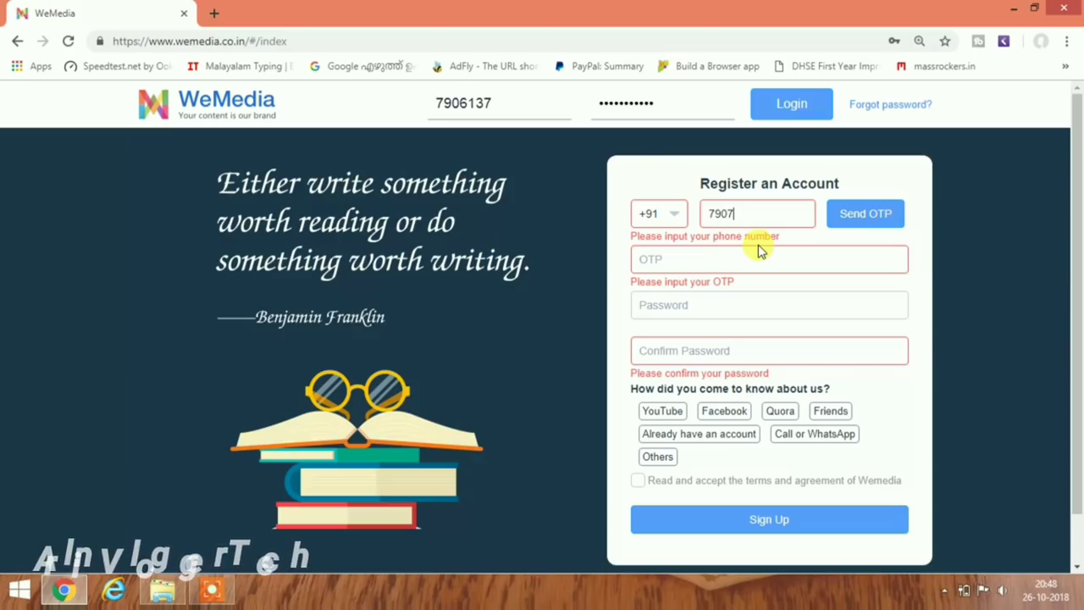
pyautogui.write('2400')
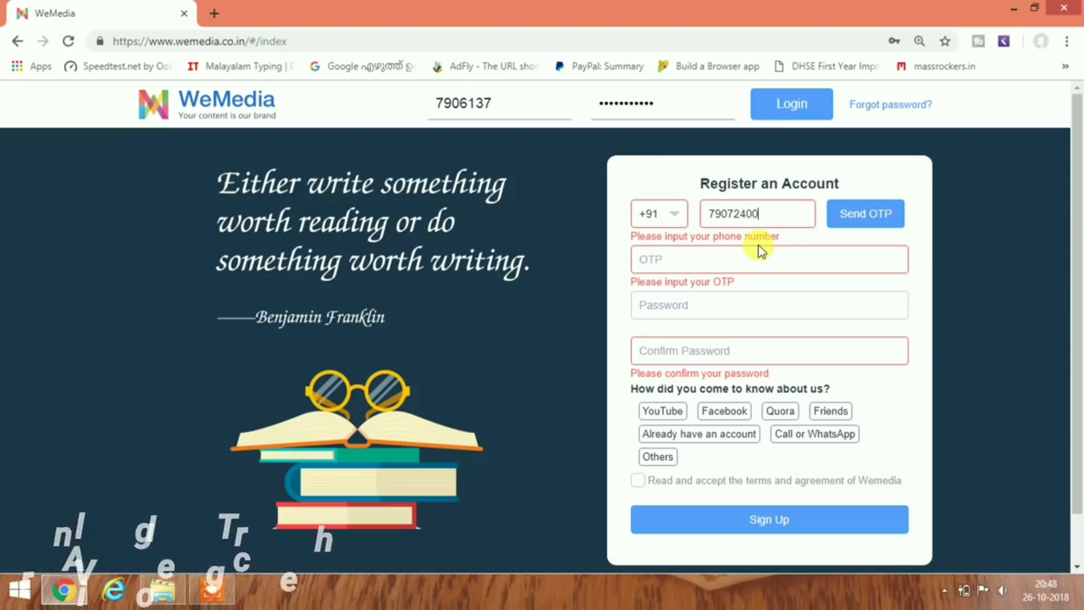
pyautogui.write('94')
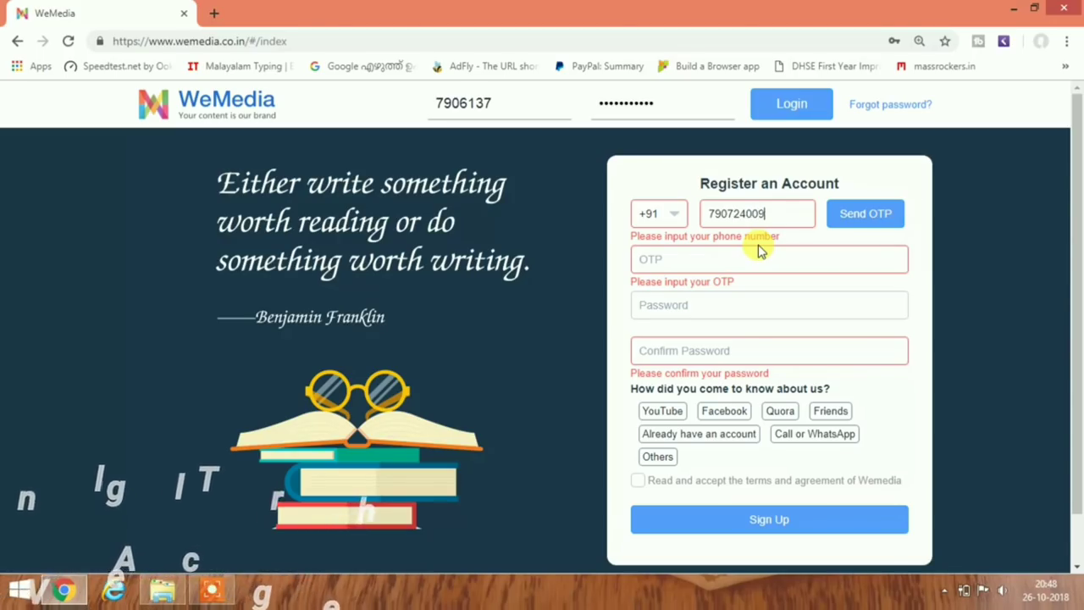
pyautogui.click(862, 214)
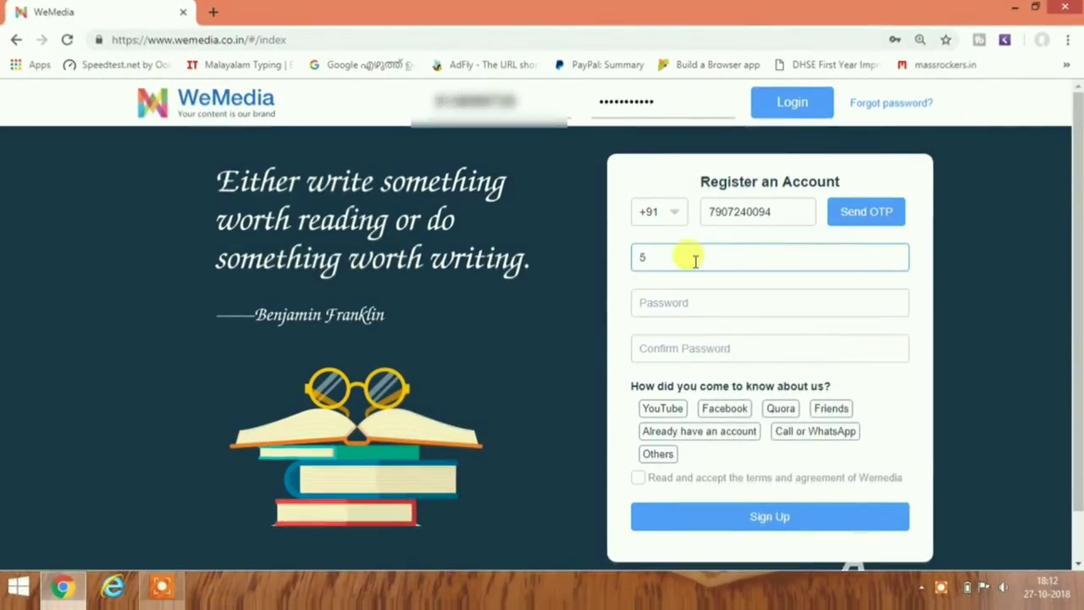
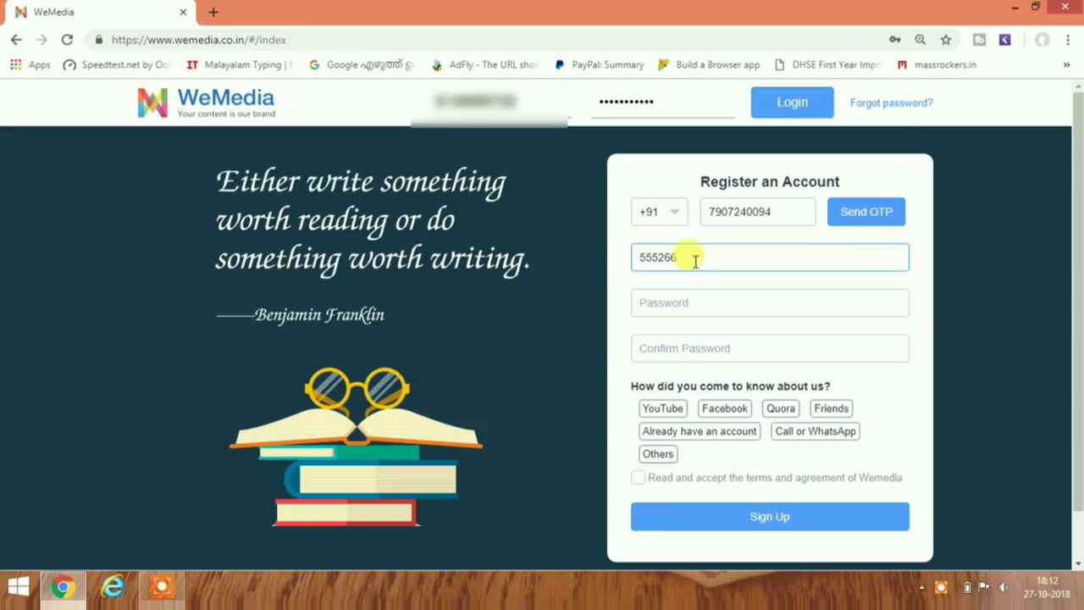
# Enter the received verification code, the account password and its confirmation.
pyautogui.click(694, 295)
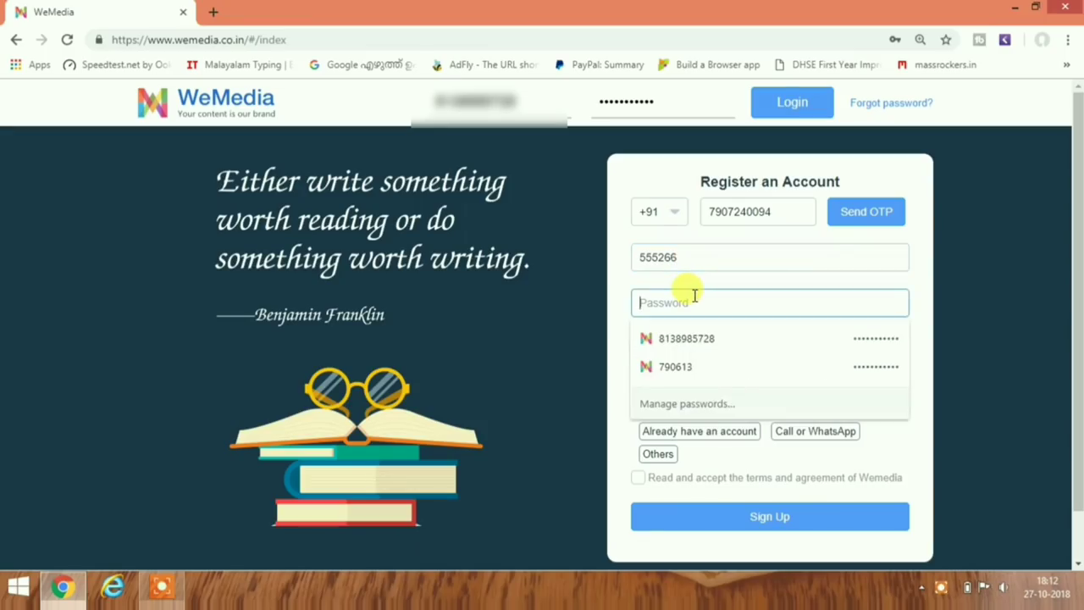
pyautogui.write('a')
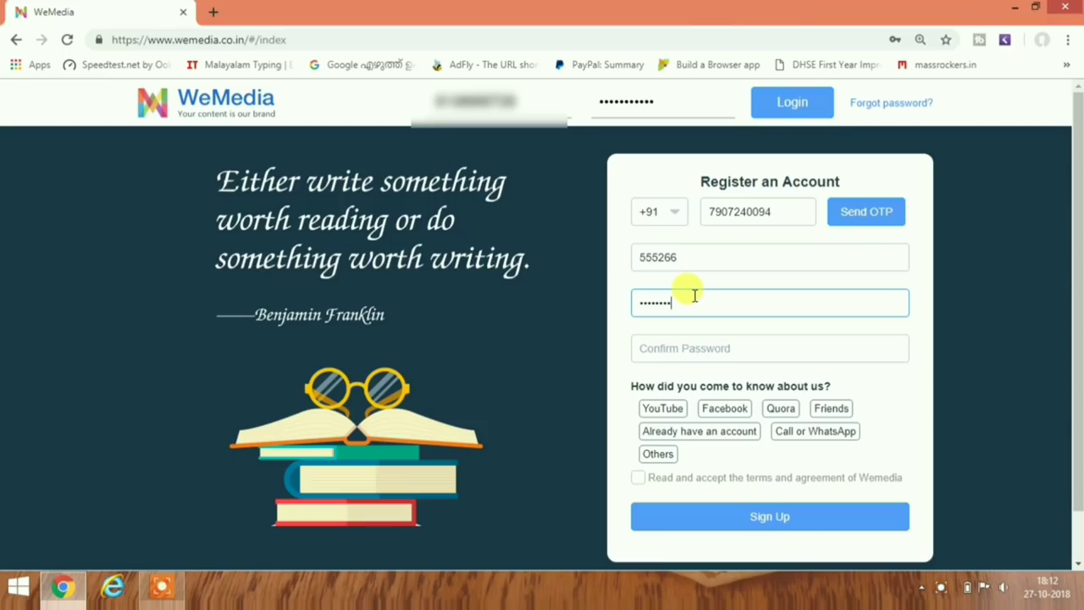
pyautogui.click(690, 346)
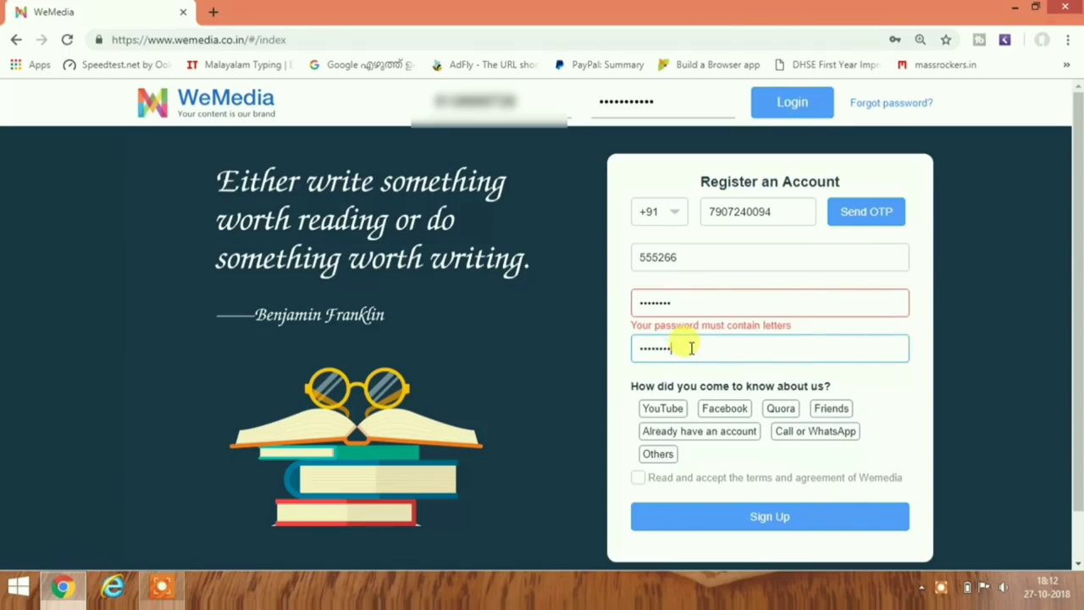
# Choose YouTube as referral source, accept the terms, correct the passwords and sign up.
pyautogui.click(657, 410)
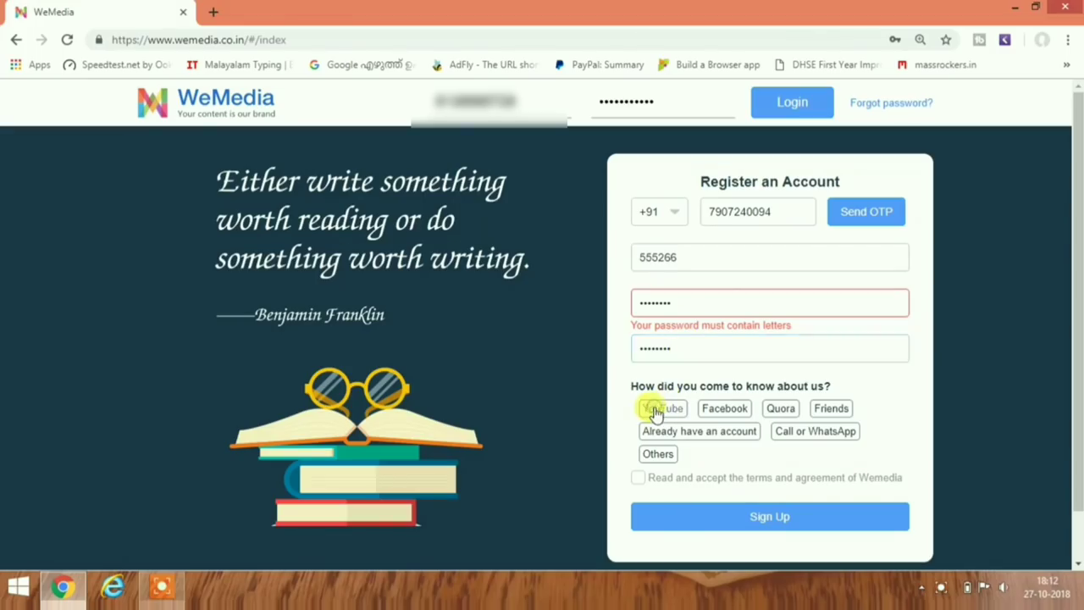
pyautogui.click(639, 479)
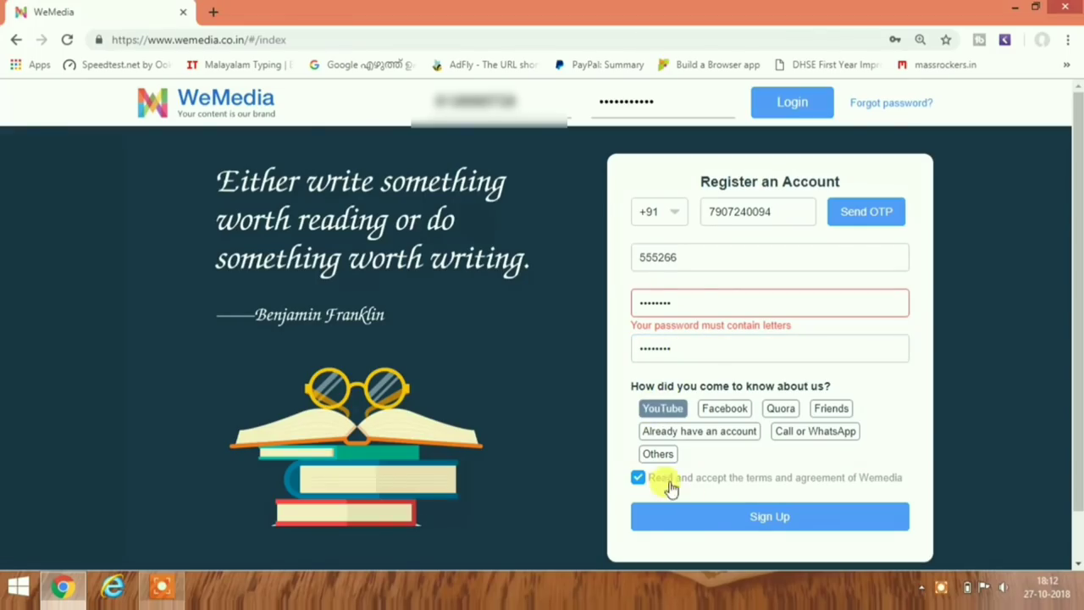
pyautogui.click(693, 351)
pyautogui.click(693, 351)
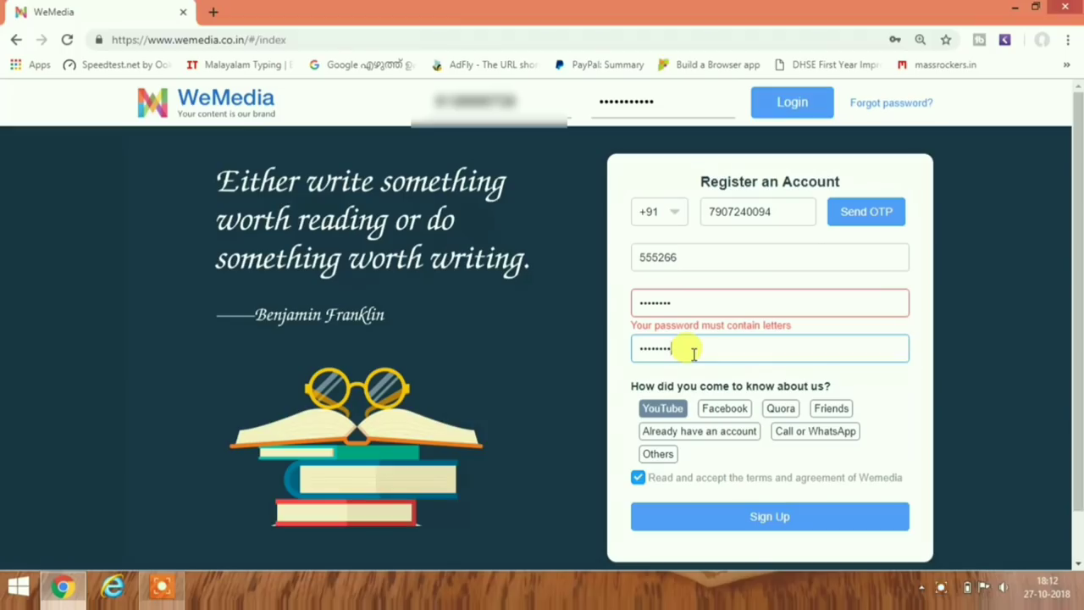
pyautogui.click(683, 301)
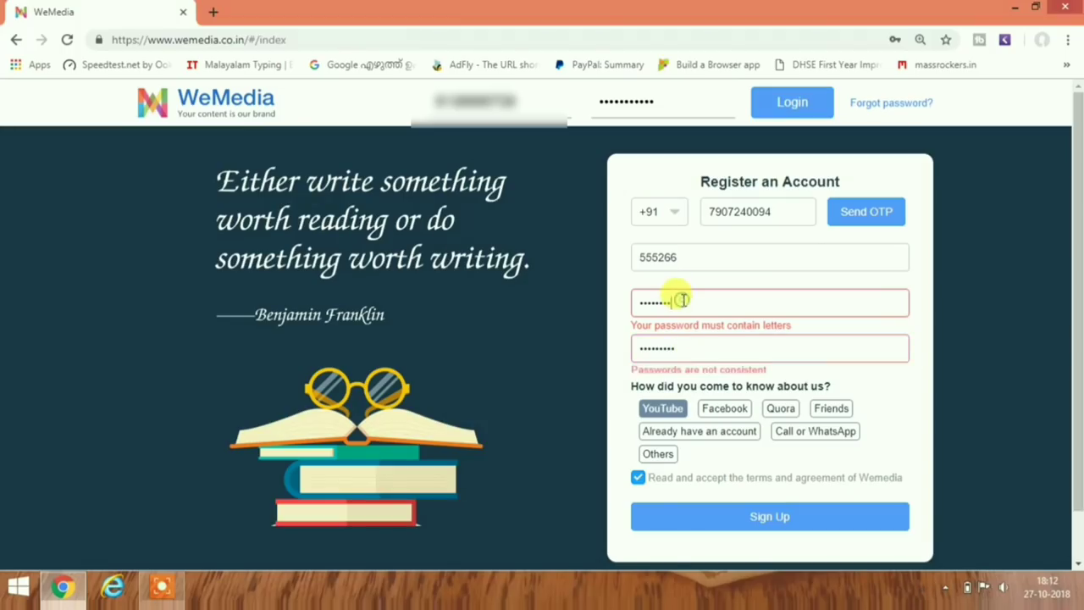
pyautogui.click(799, 526)
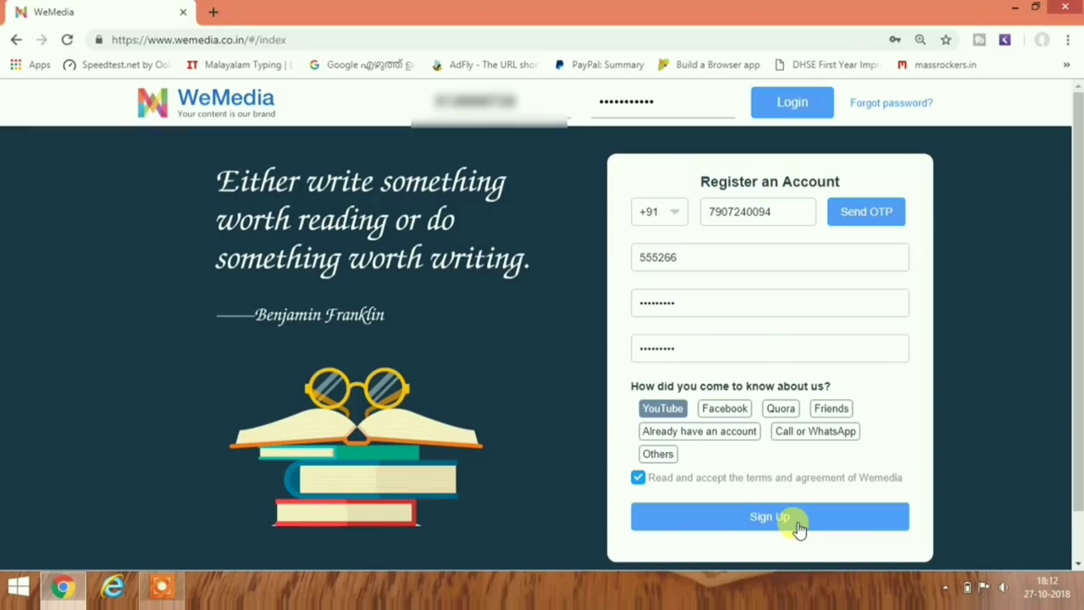
pyautogui.click(799, 526)
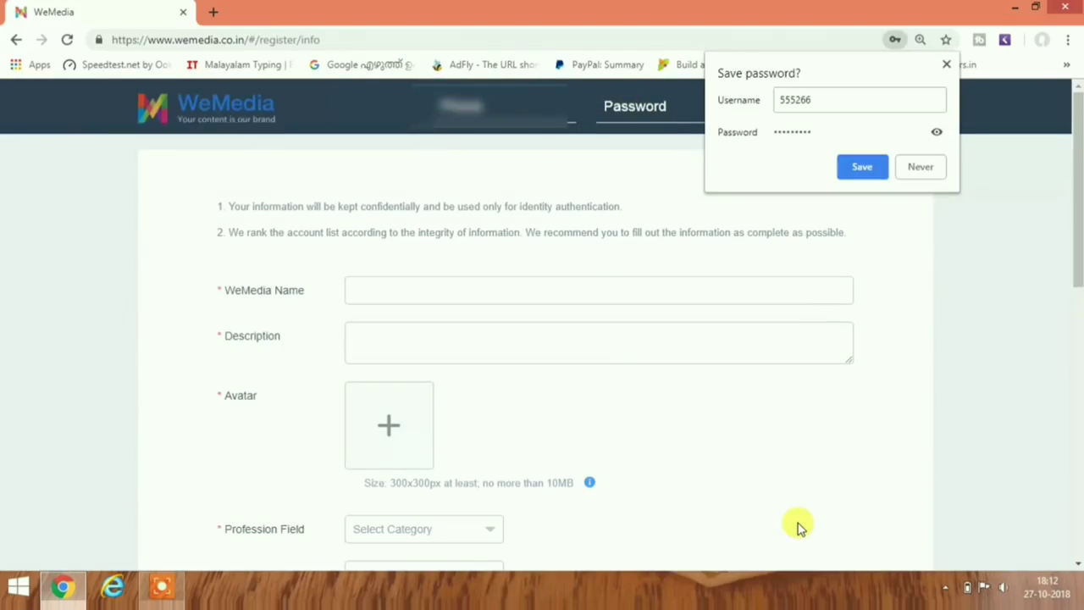
# Dismiss Chrome's save-password offer and enter 'tech bee' as the WeMedia Name.
pyautogui.click(947, 65)
pyautogui.scroll(-1, 1076, 157)
pyautogui.moveTo(1076, 161); pyautogui.dragTo(1079, 181)
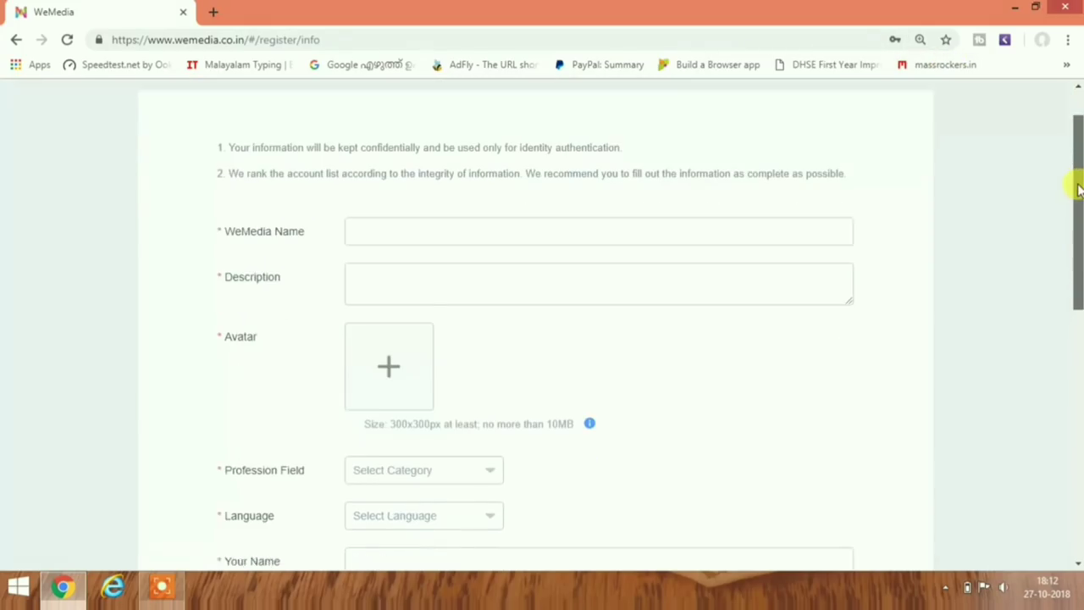
pyautogui.click(445, 259)
pyautogui.click(440, 230)
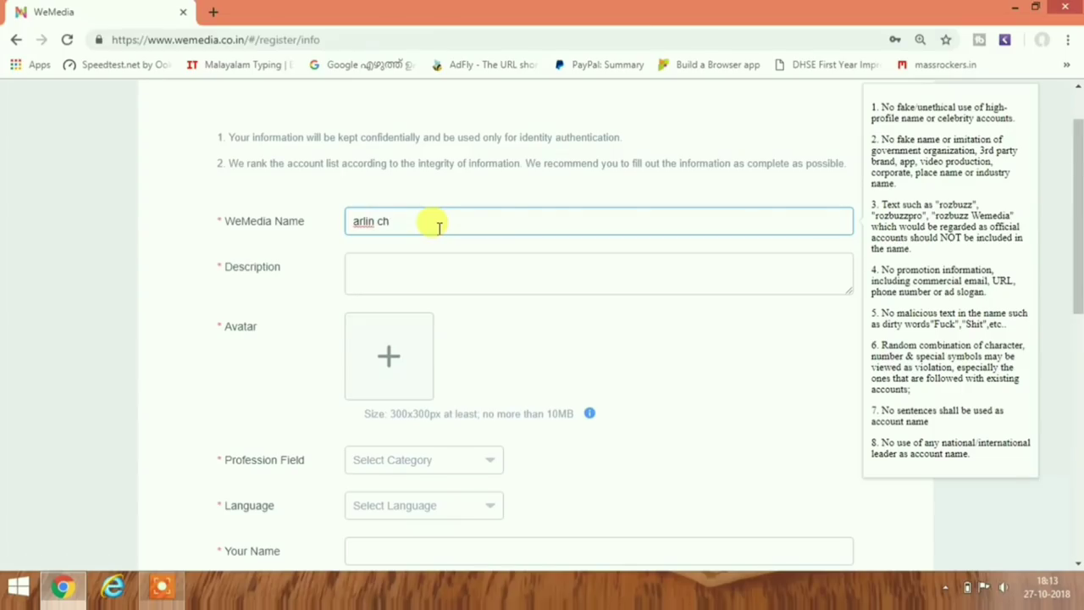
pyautogui.press('BackSpace')
# Describe the account as watching videos every day and open the avatar file browser.
pyautogui.click(376, 284)
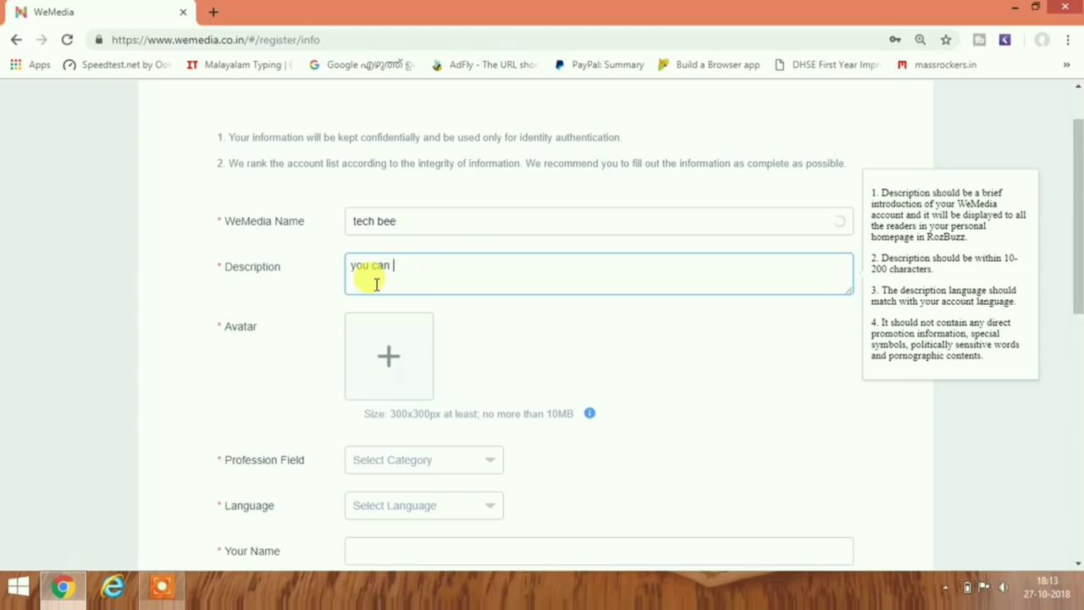
pyautogui.write('you can watch videos every day............')
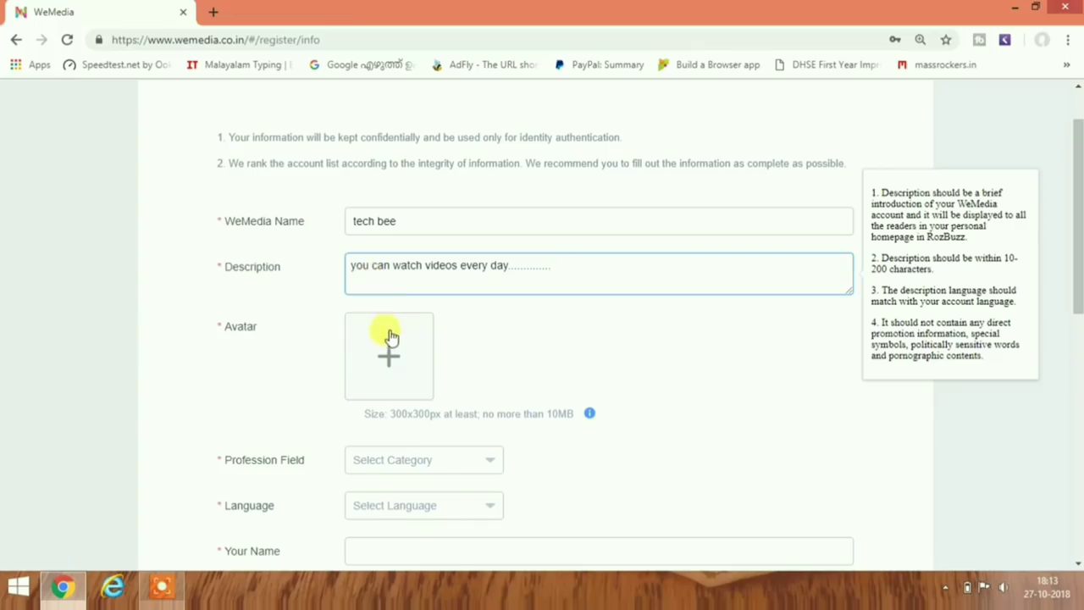
pyautogui.click(389, 363)
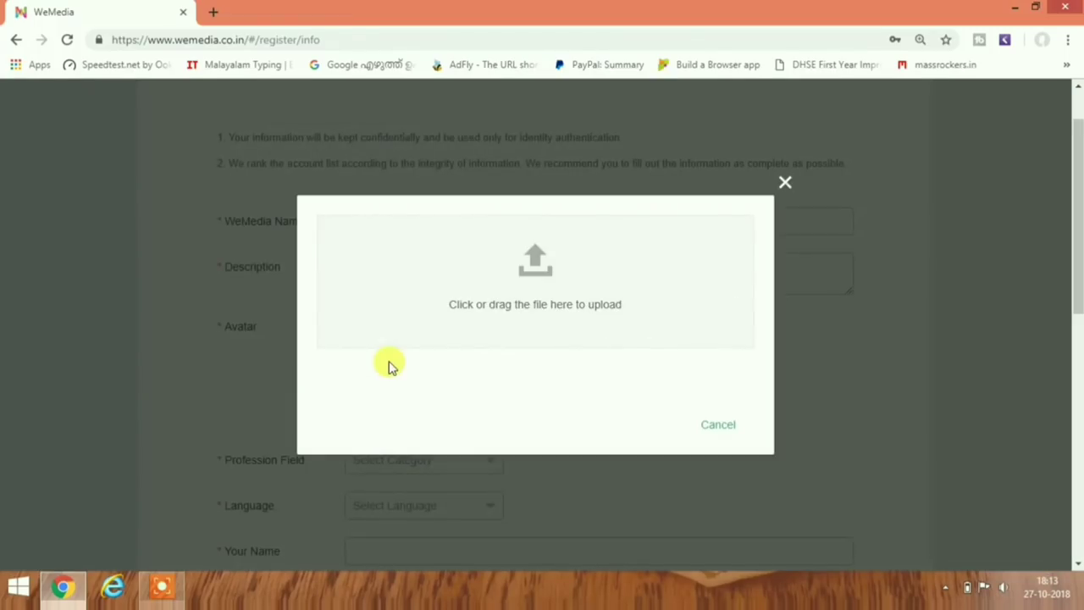
pyautogui.click(543, 268)
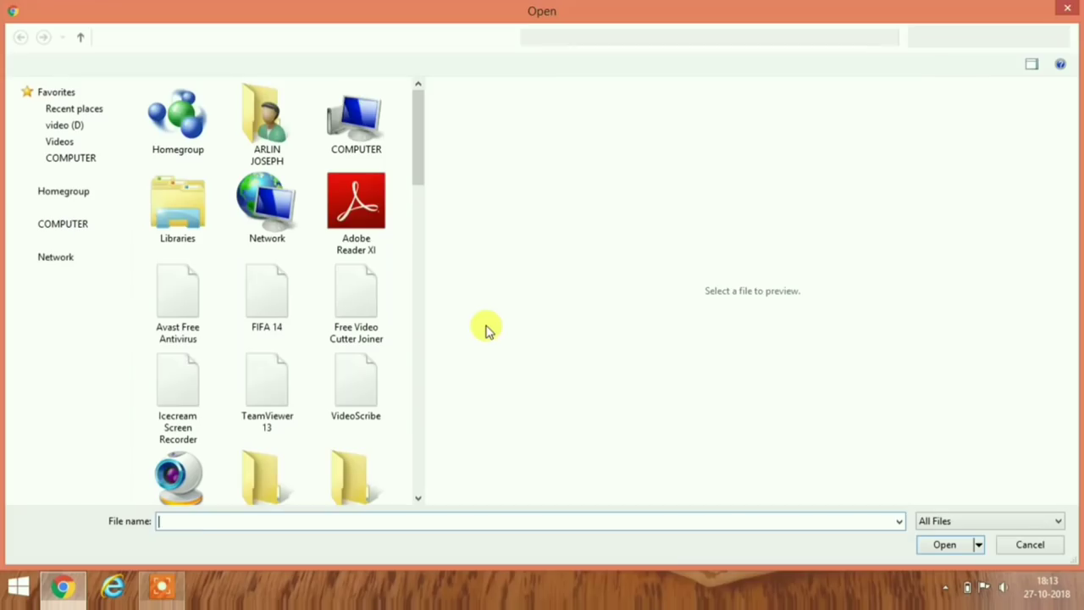
# Open the Desktop photo IMG_20180909_143652 - Copy into the avatar cropper.
pyautogui.moveTo(418, 110); pyautogui.dragTo(424, 185)
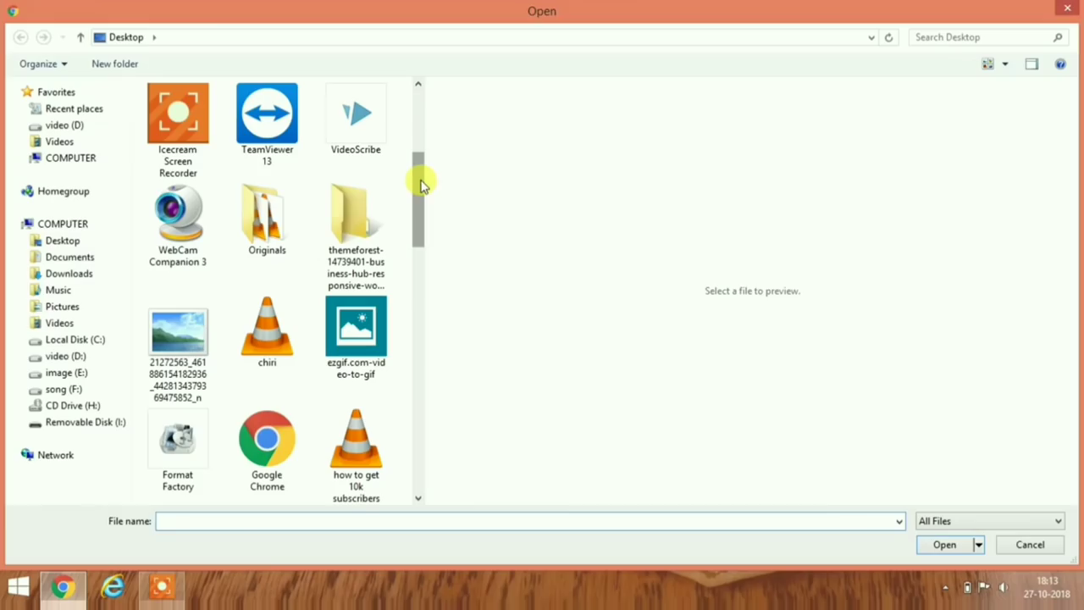
pyautogui.moveTo(424, 185); pyautogui.dragTo(424, 298)
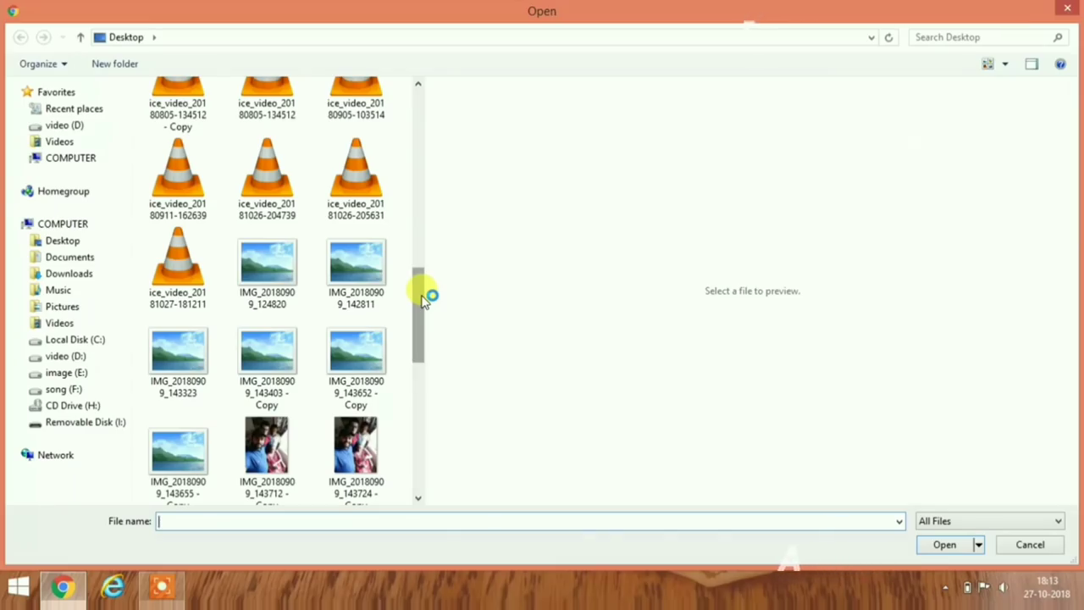
pyautogui.moveTo(424, 296); pyautogui.dragTo(423, 303)
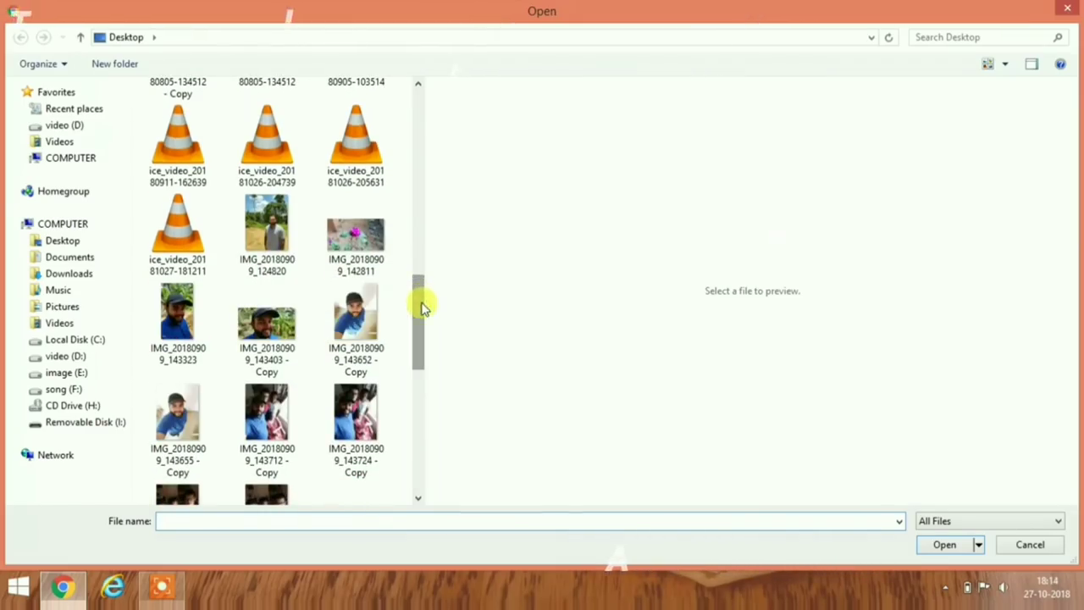
pyautogui.click(350, 298)
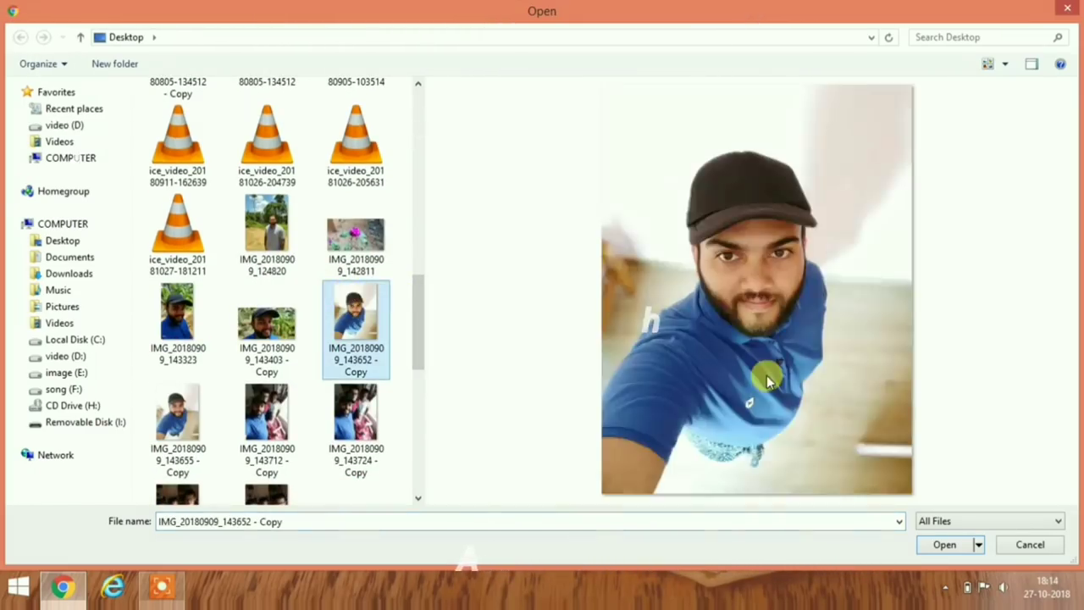
pyautogui.click(966, 544)
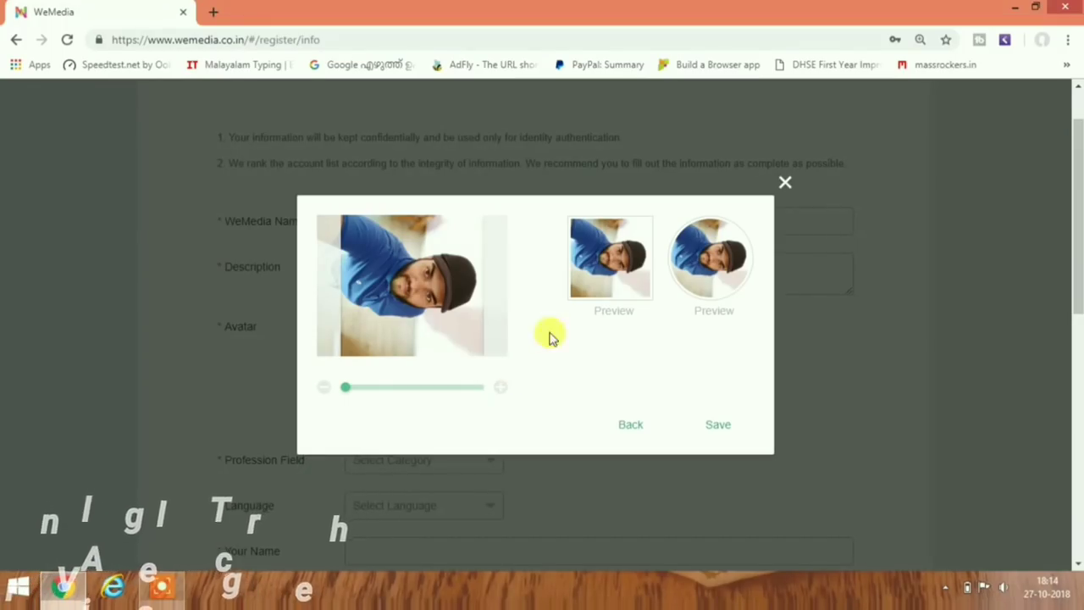
# Save the cropped photo as the Avatar and close the Upload success message.
pyautogui.click(722, 430)
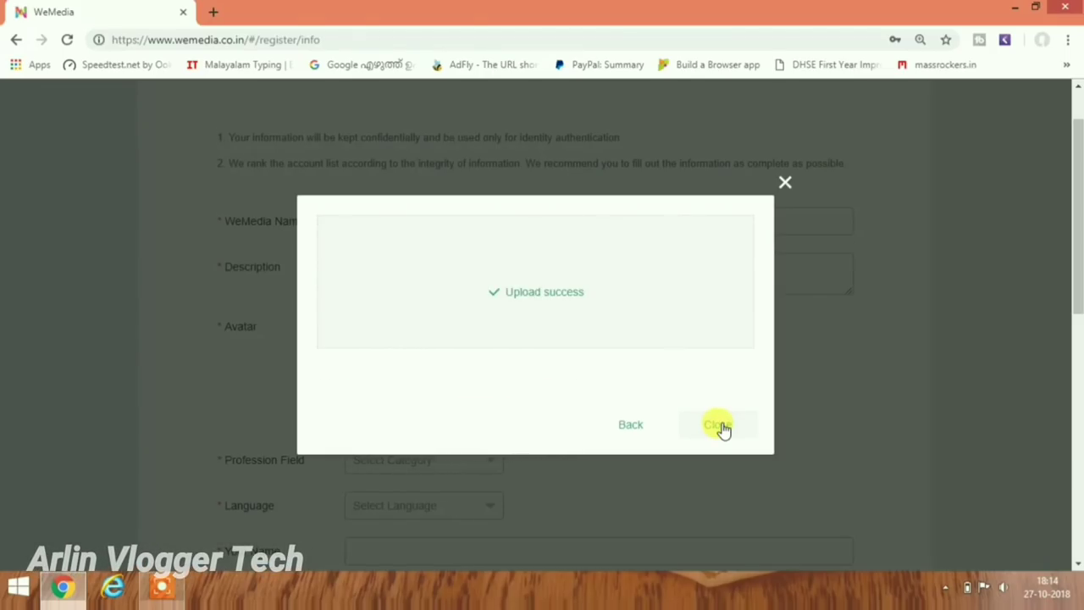
pyautogui.click(784, 183)
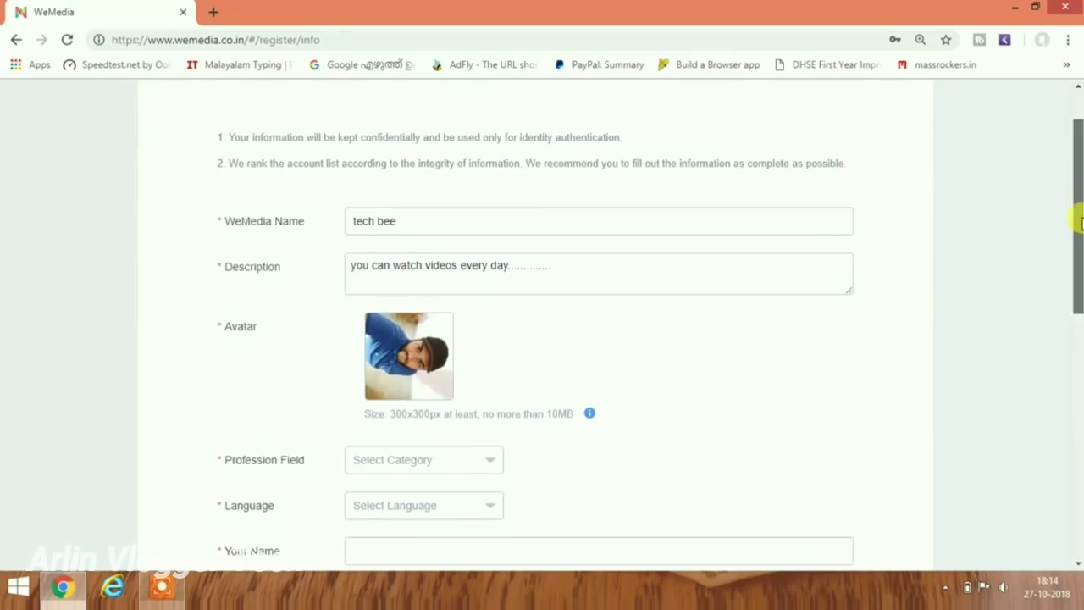
pyautogui.scroll(-2, 677, 271)
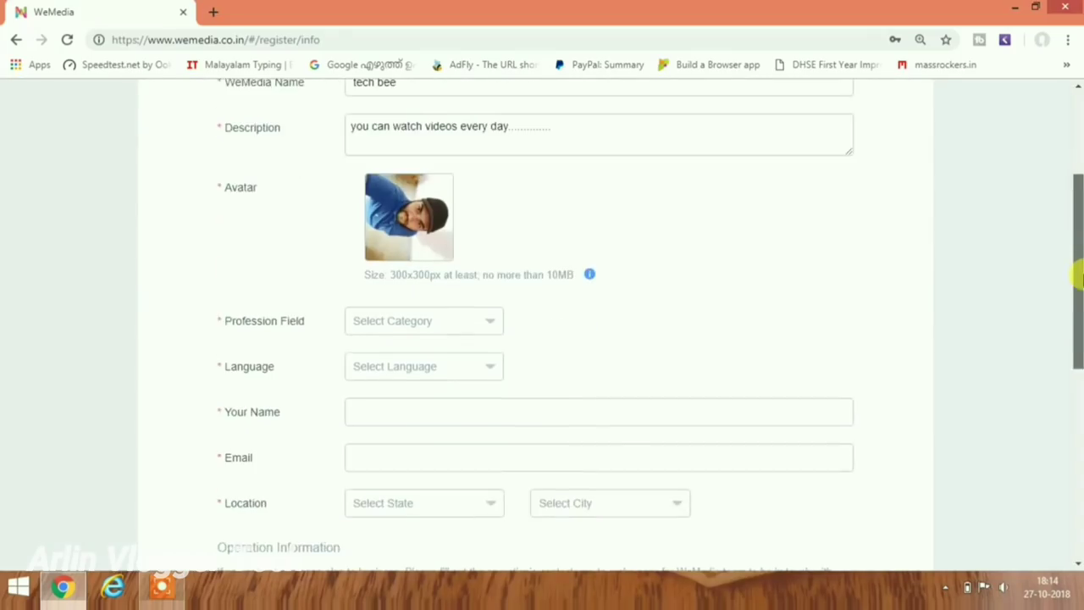
# Set Profession Field to Technology and Language to English.
pyautogui.click(489, 320)
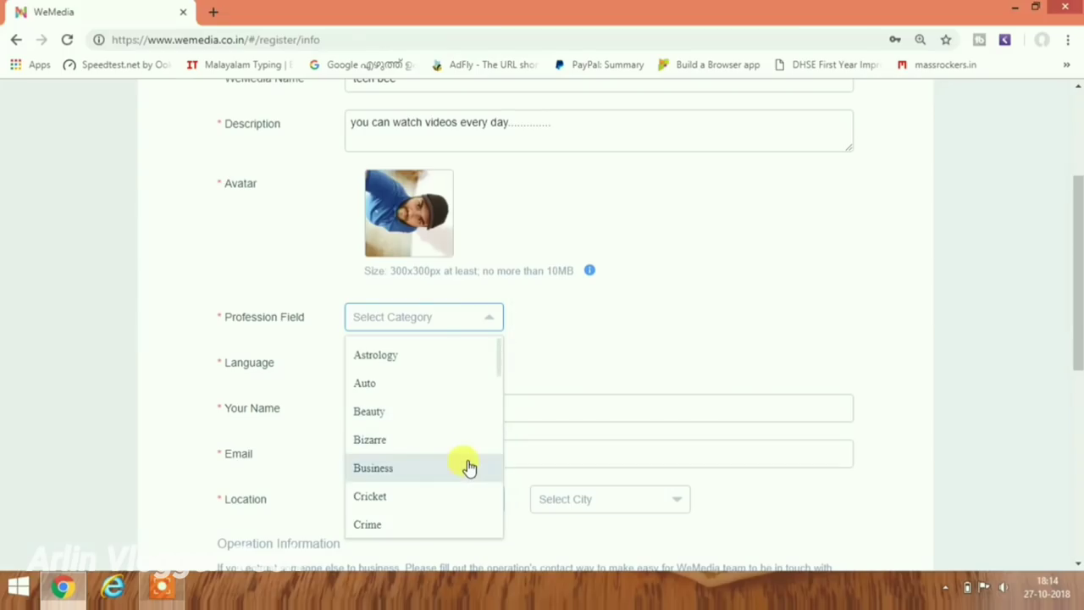
pyautogui.moveTo(499, 373); pyautogui.dragTo(500, 432)
pyautogui.scroll(-3, 500, 455)
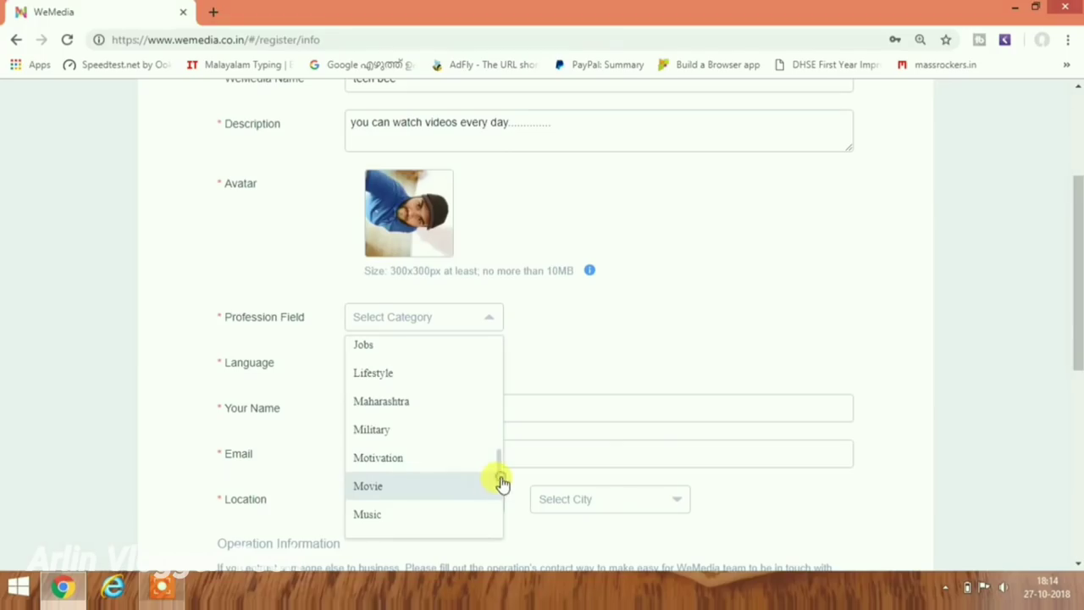
pyautogui.moveTo(500, 479); pyautogui.dragTo(499, 517)
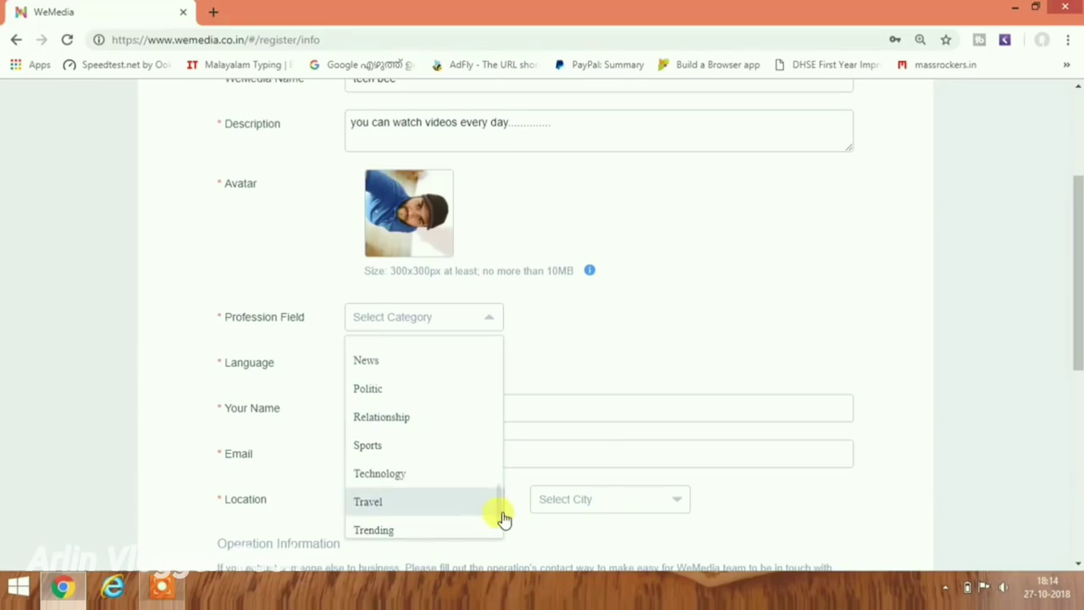
pyautogui.click(456, 477)
pyautogui.click(432, 363)
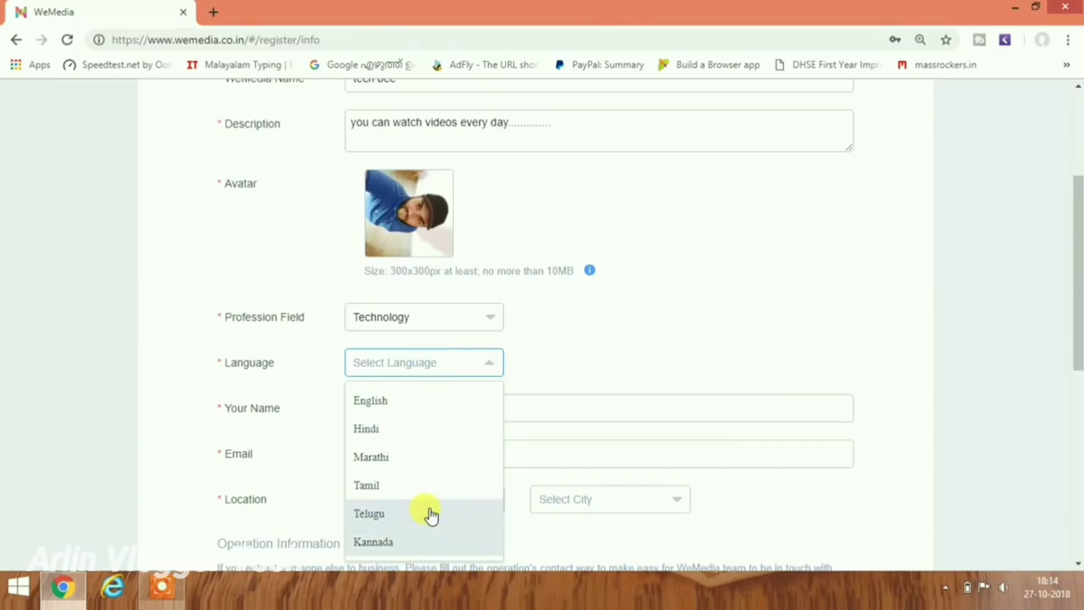
pyautogui.press('Down')
pyautogui.press('Down')
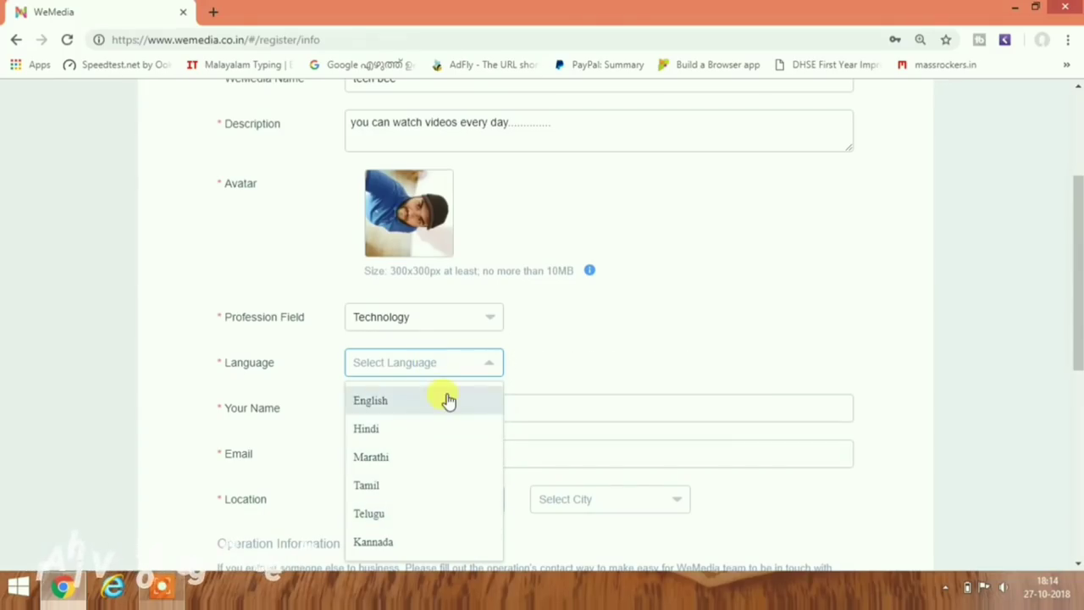
pyautogui.click(449, 399)
# Enter the account holder's full name in Your Name.
pyautogui.click(510, 410)
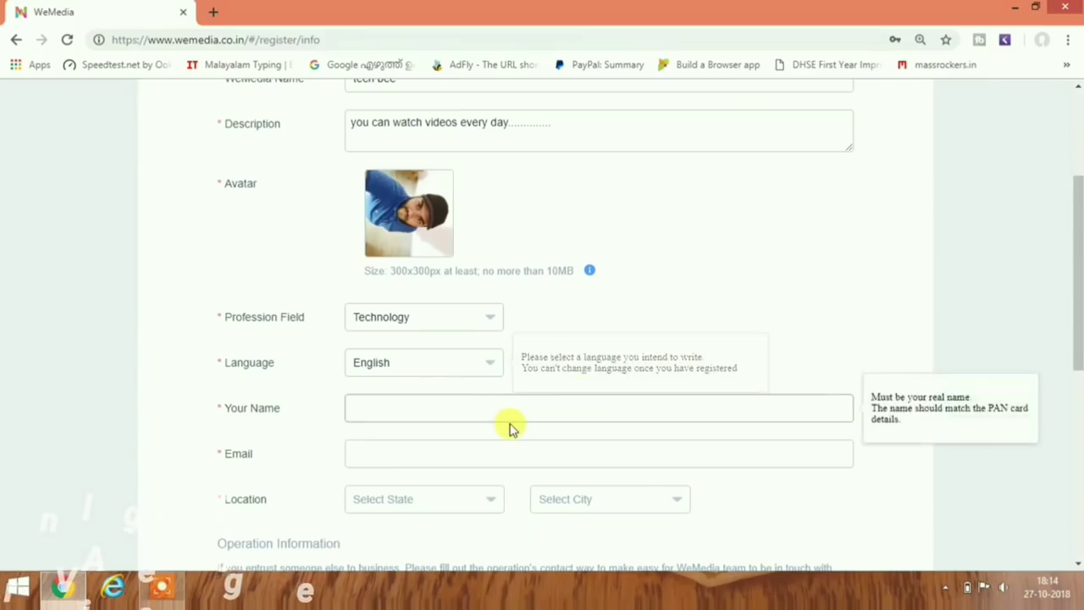
pyautogui.write('a4r')
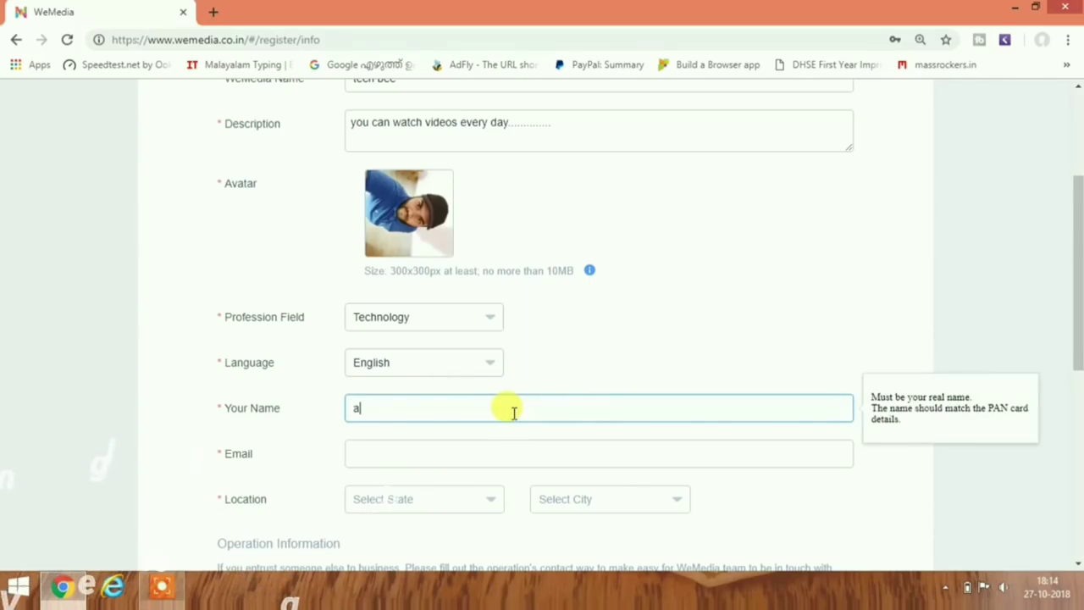
pyautogui.press('BackSpace')
pyautogui.press('BackSpace')
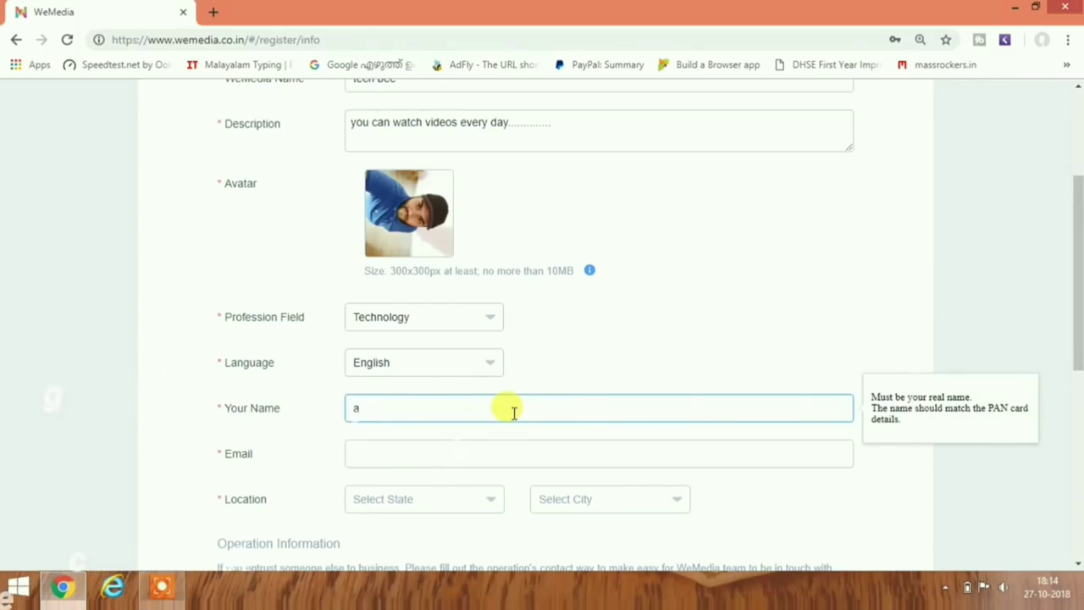
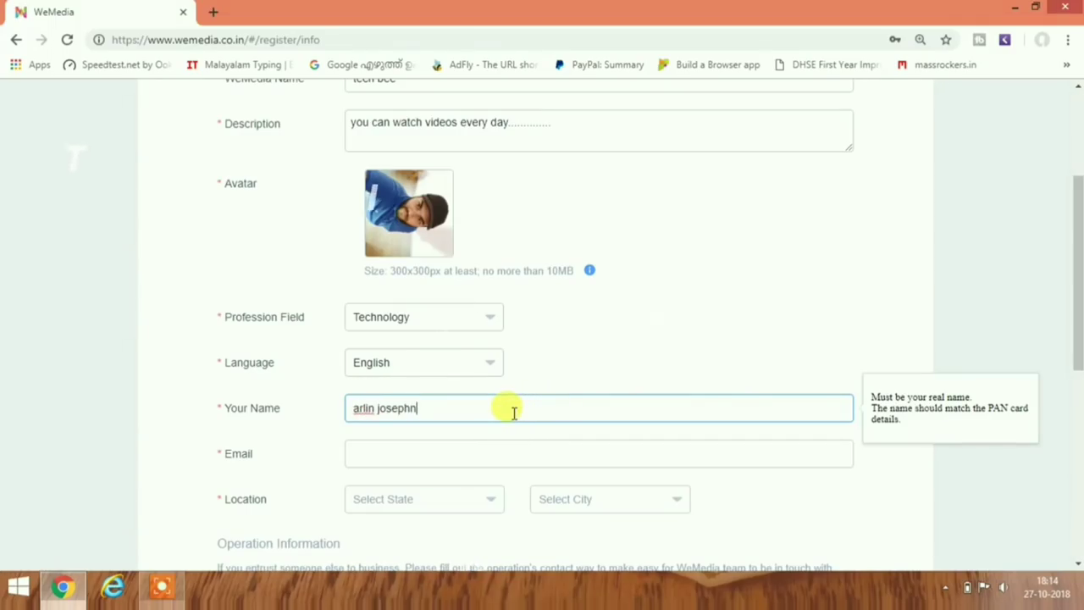
# Enter the account e-mail address in the Email field.
pyautogui.click(498, 455)
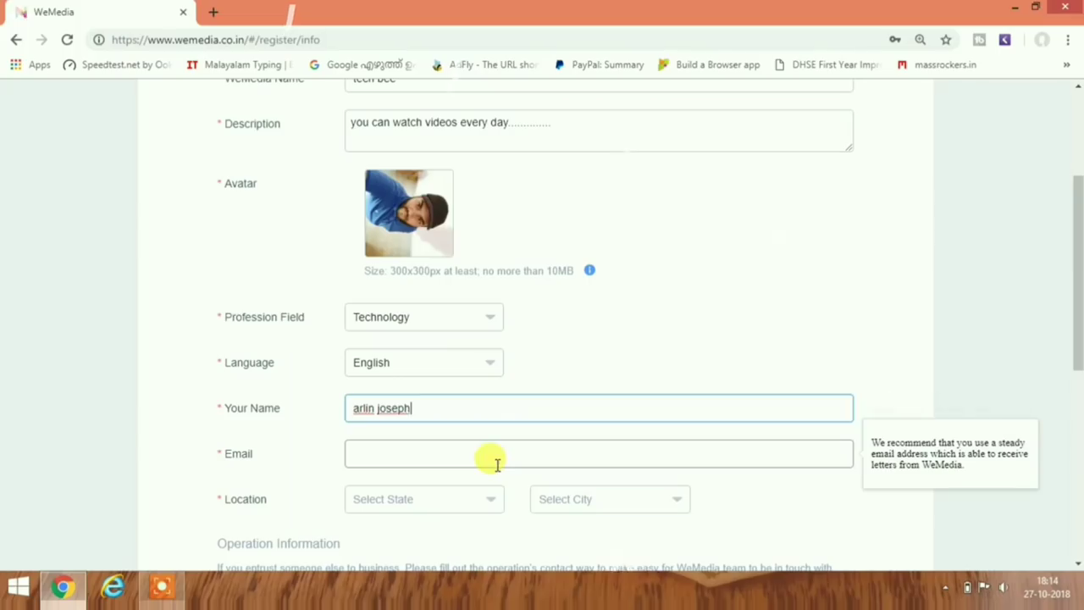
pyautogui.moveTo(1080, 182); pyautogui.dragTo(1077, 227)
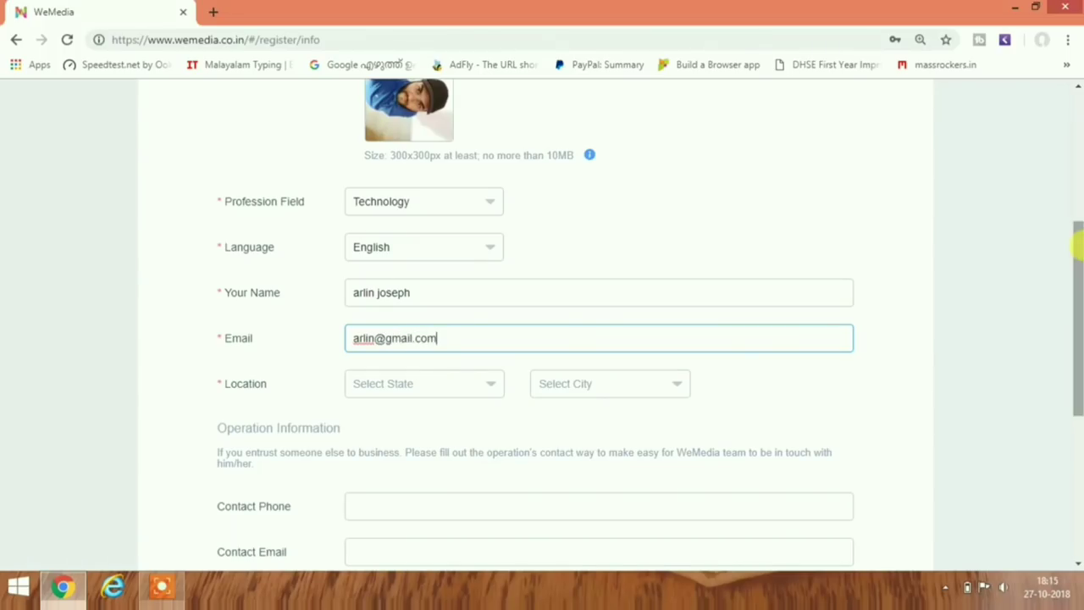
pyautogui.moveTo(1076, 227); pyautogui.dragTo(1078, 277)
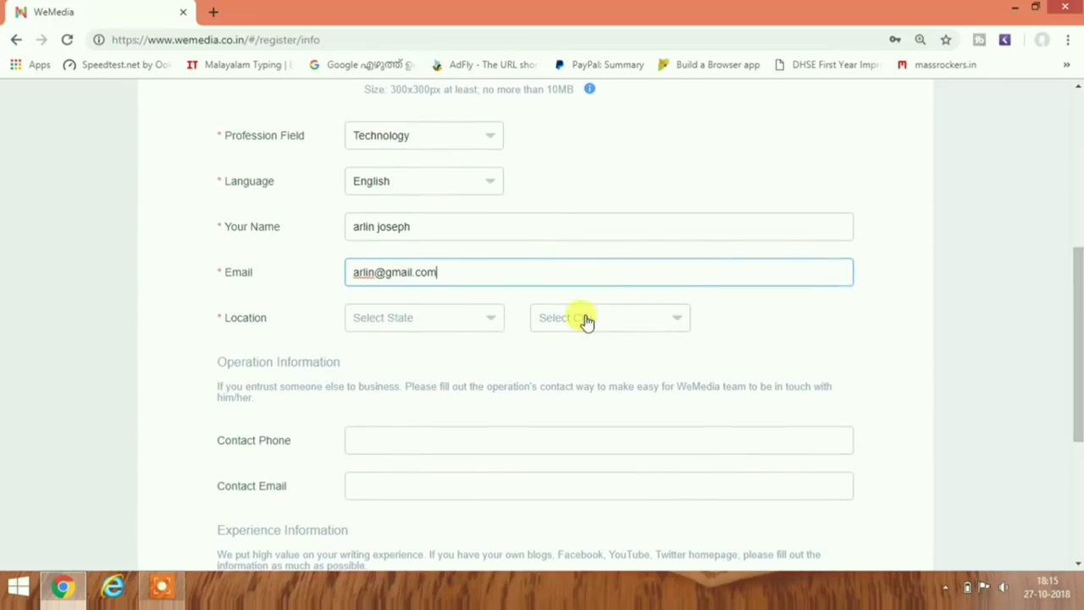
# Set Location to state Kerala and city Idukki.
pyautogui.click(490, 330)
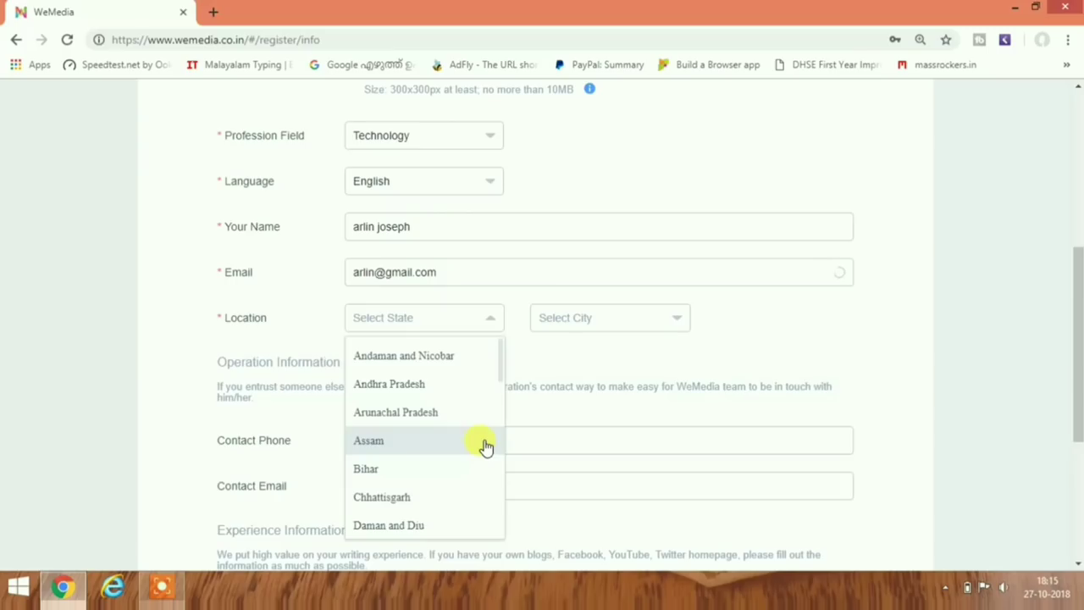
pyautogui.scroll(-4, 486, 444)
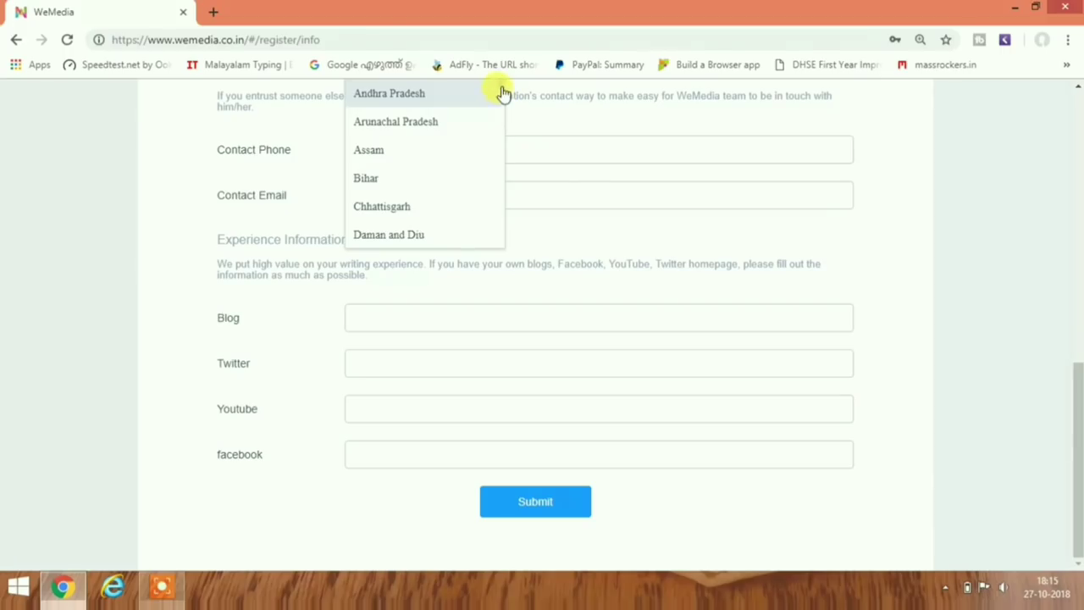
pyautogui.scroll(-4, 500, 106)
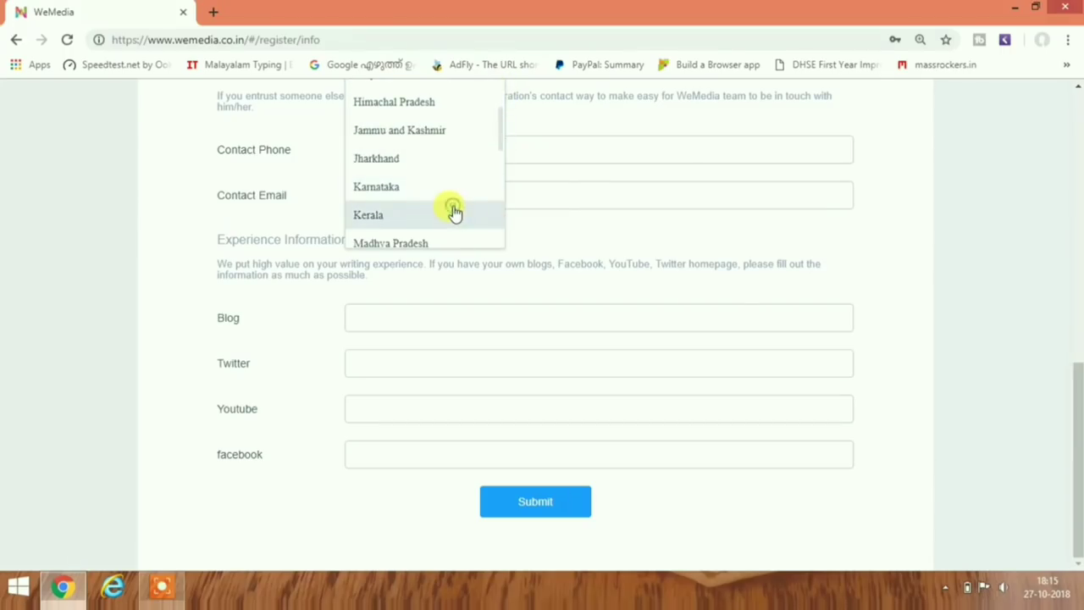
pyautogui.click(453, 213)
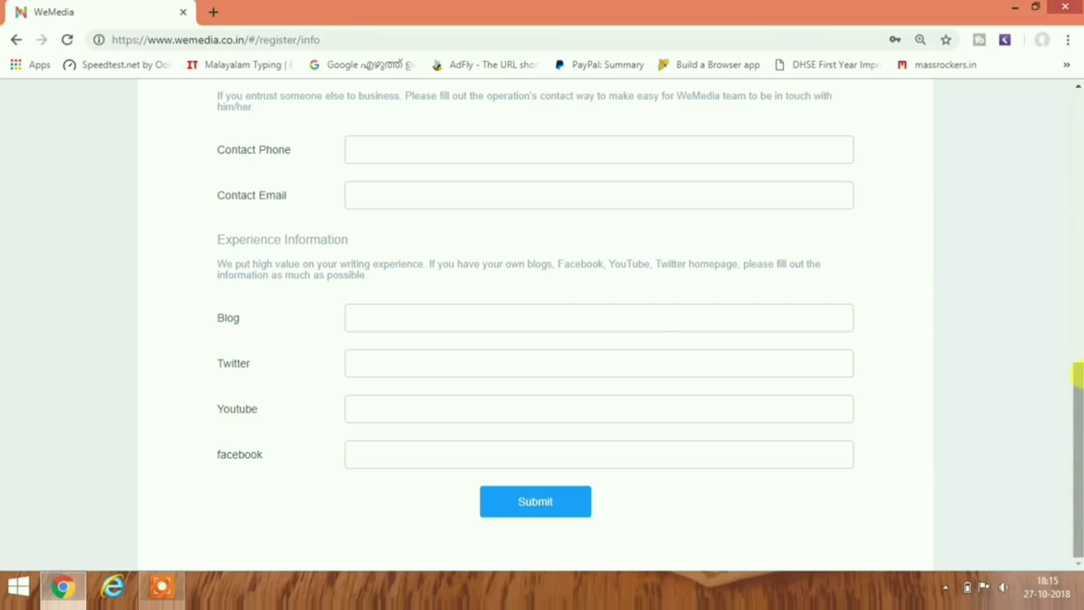
pyautogui.scroll(3, 1077, 447)
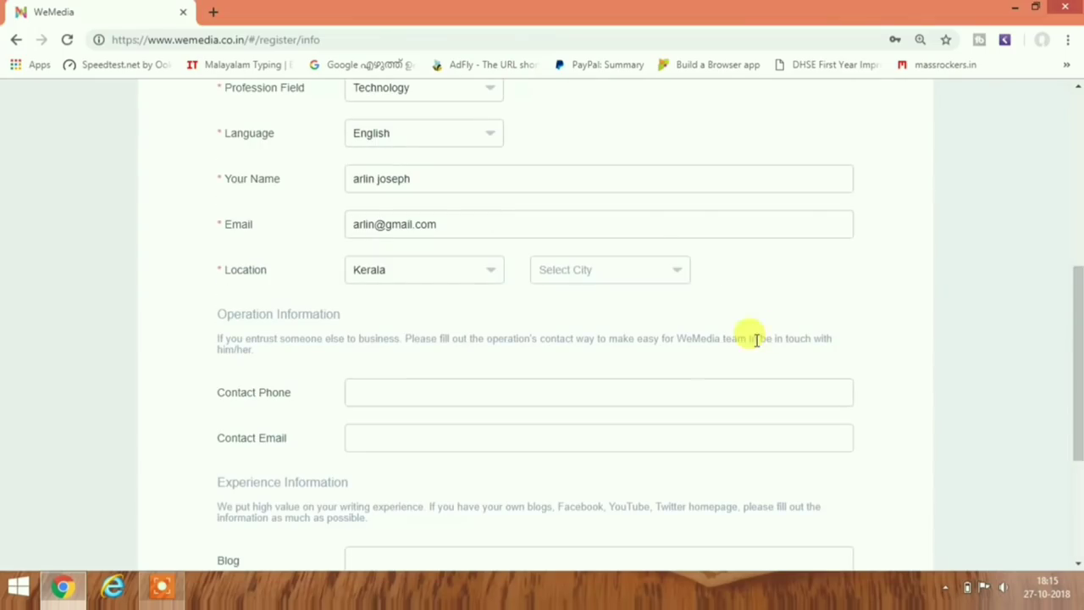
pyautogui.click(649, 274)
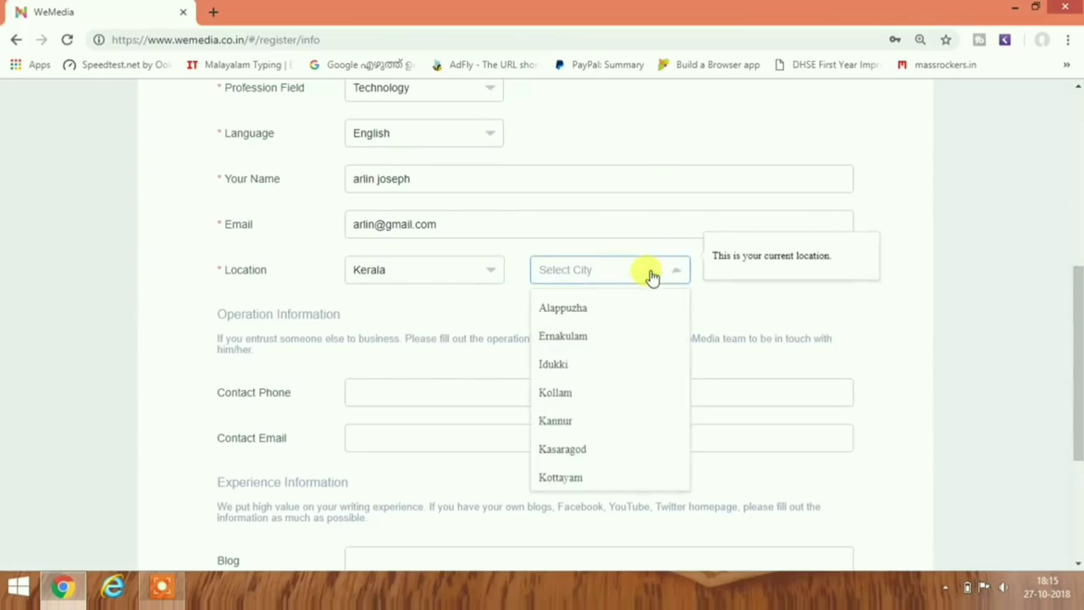
pyautogui.click(622, 370)
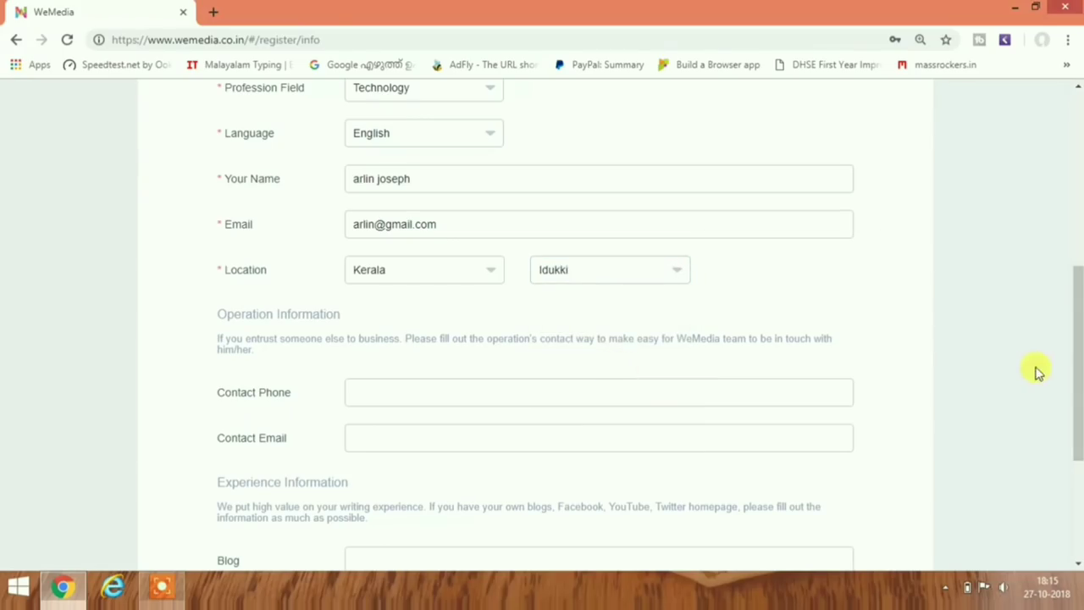
# Fill in Contact Phone and Contact Email, then submit, leaving the account Pending.
pyautogui.moveTo(1077, 363); pyautogui.dragTo(1076, 414)
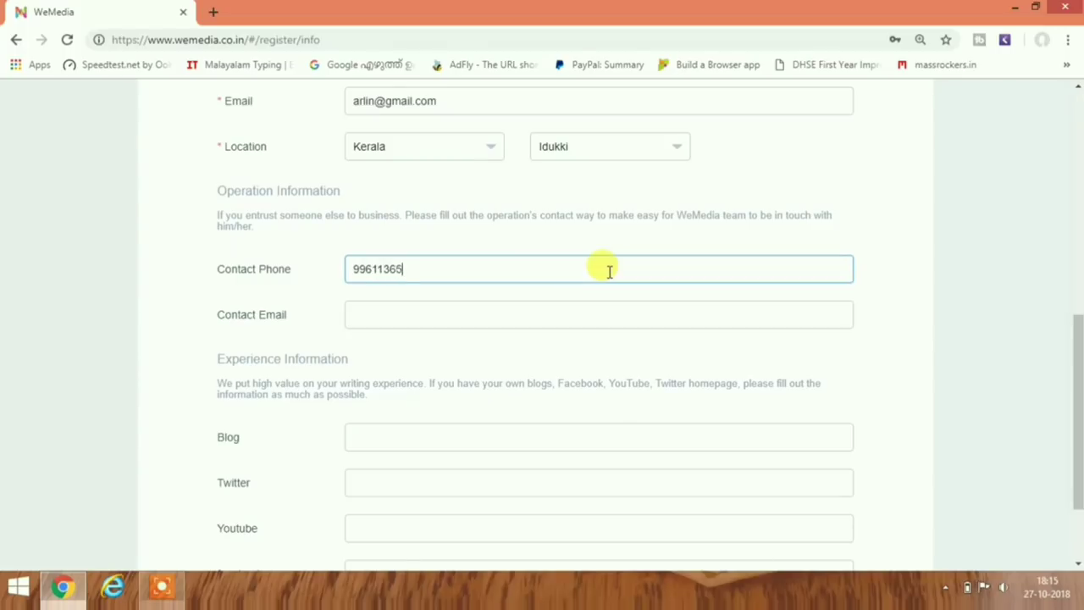
pyautogui.click(539, 301)
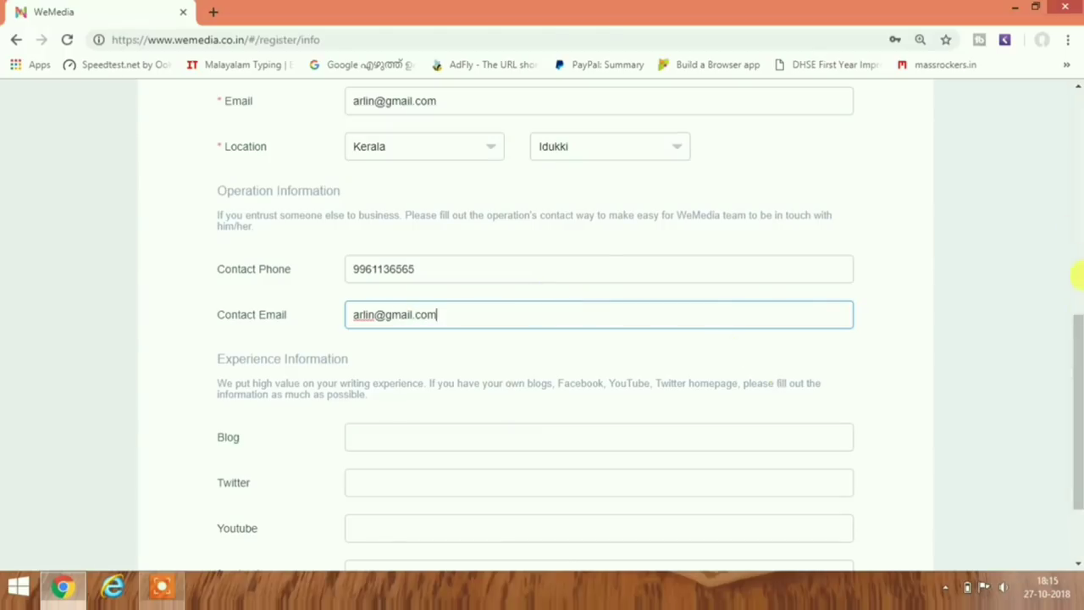
pyautogui.moveTo(1078, 326); pyautogui.dragTo(1080, 399)
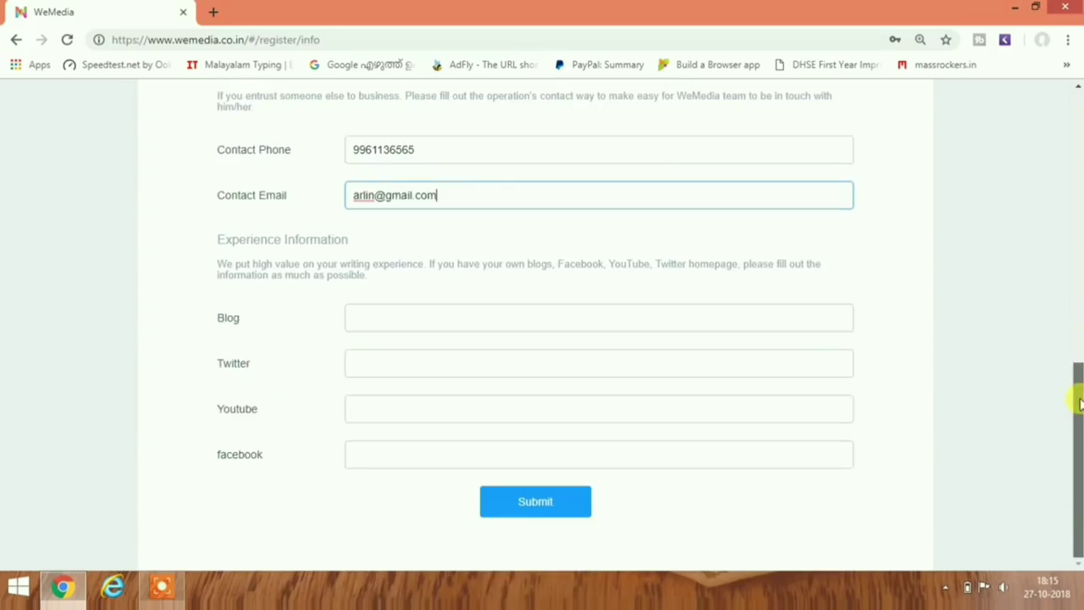
pyautogui.click(529, 510)
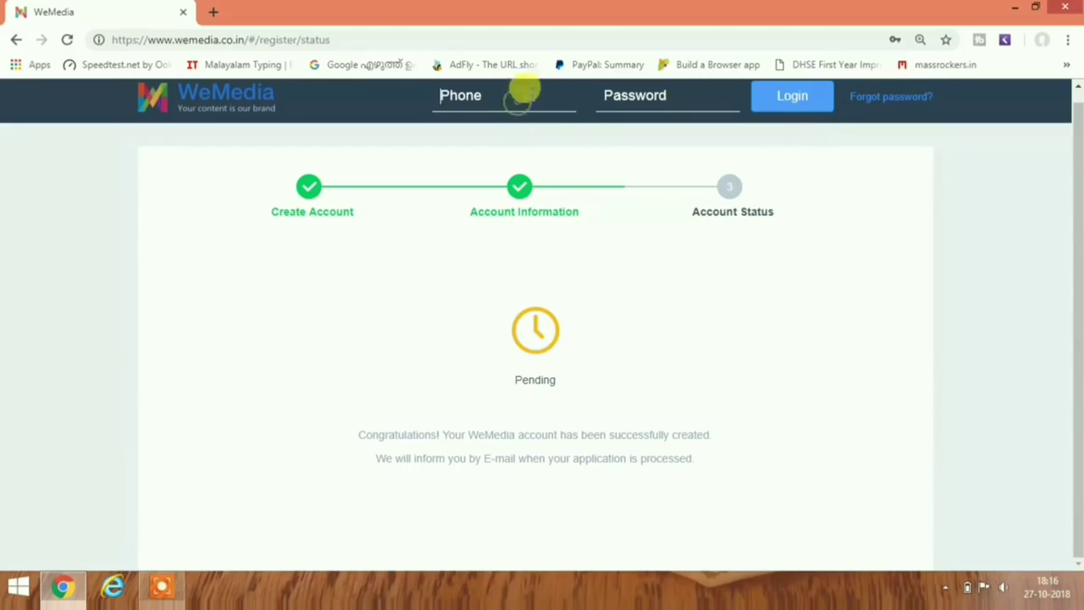
# Log in with the registered phone number and password to reach the Home dashboard.
pyautogui.click(657, 88)
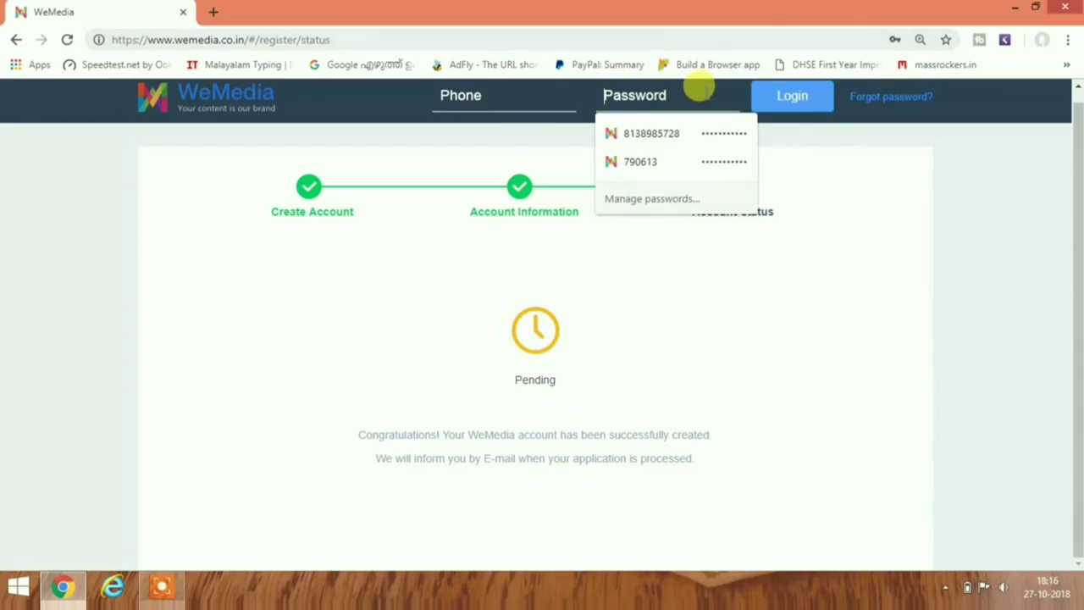
pyautogui.click(817, 133)
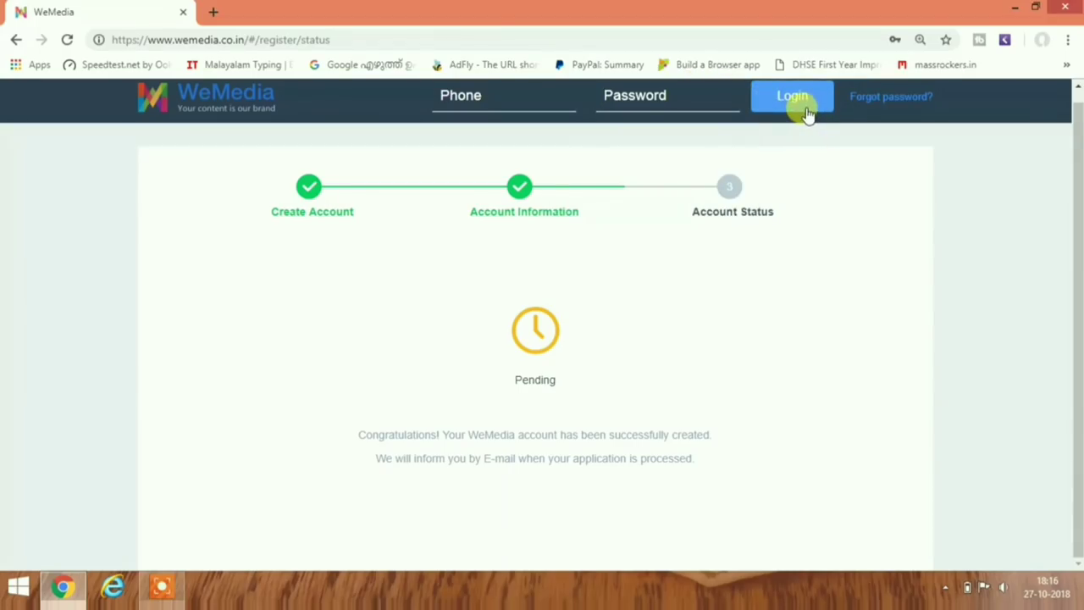
pyautogui.click(162, 583)
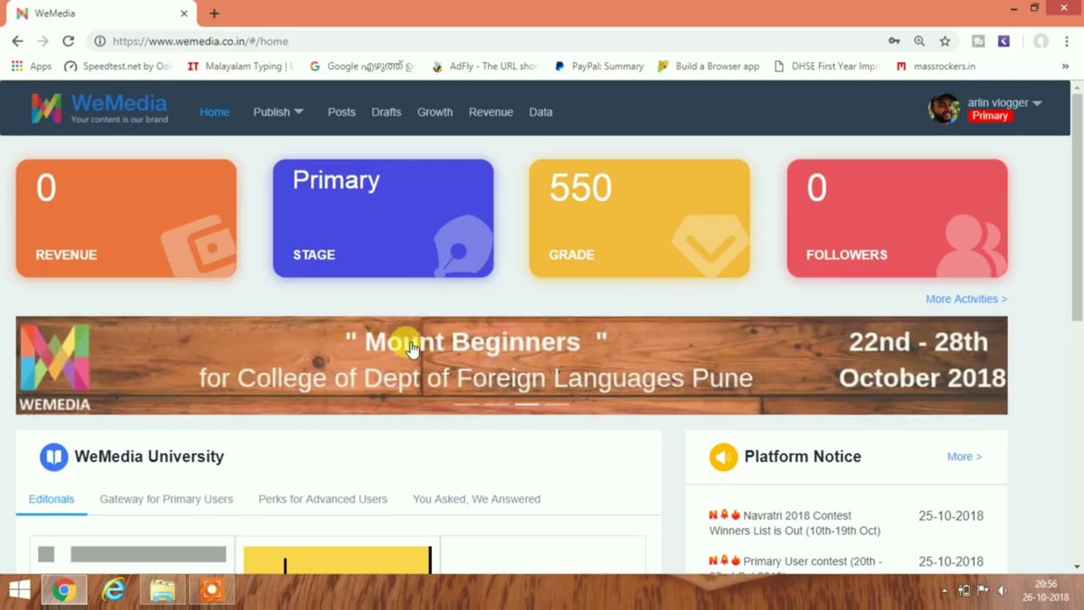
# Scroll the Home page, check the account options, and show the Publish menu's Article/Video choices.
pyautogui.scroll(-6, 443, 348)
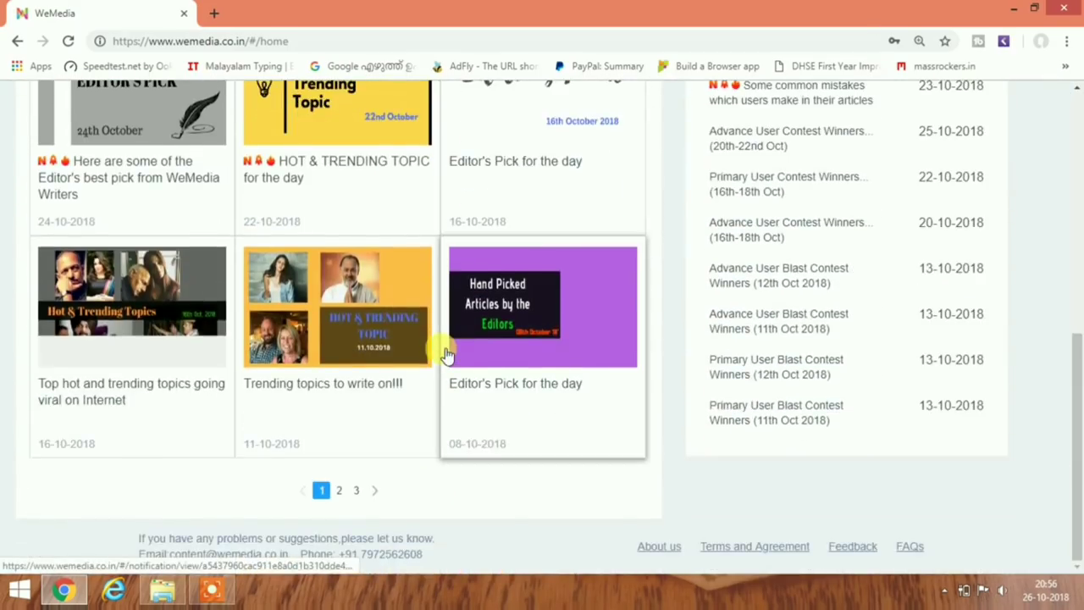
pyautogui.scroll(6, 446, 354)
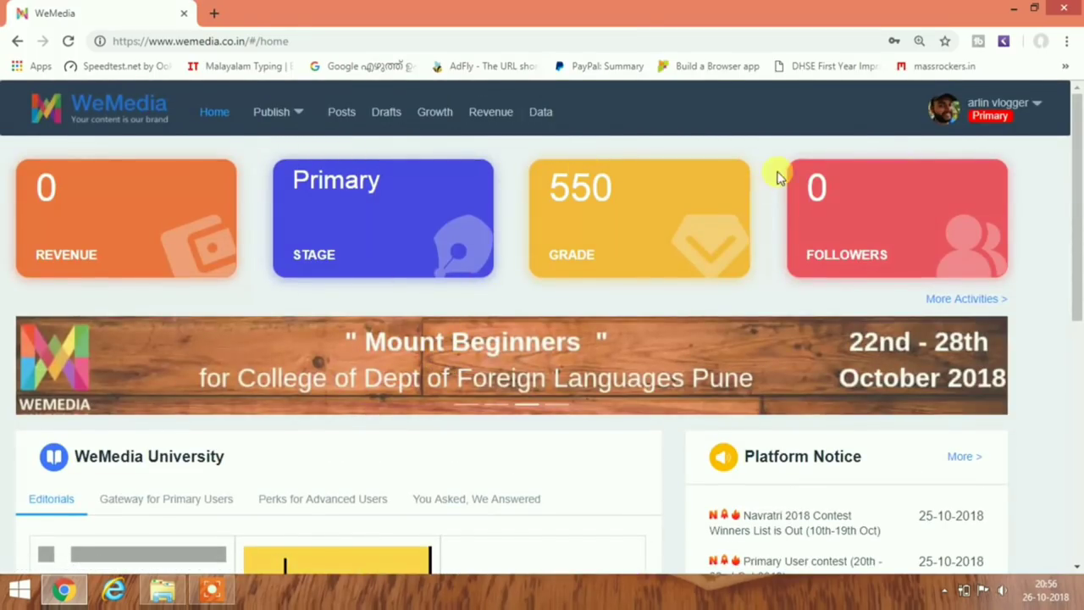
pyautogui.click(1012, 105)
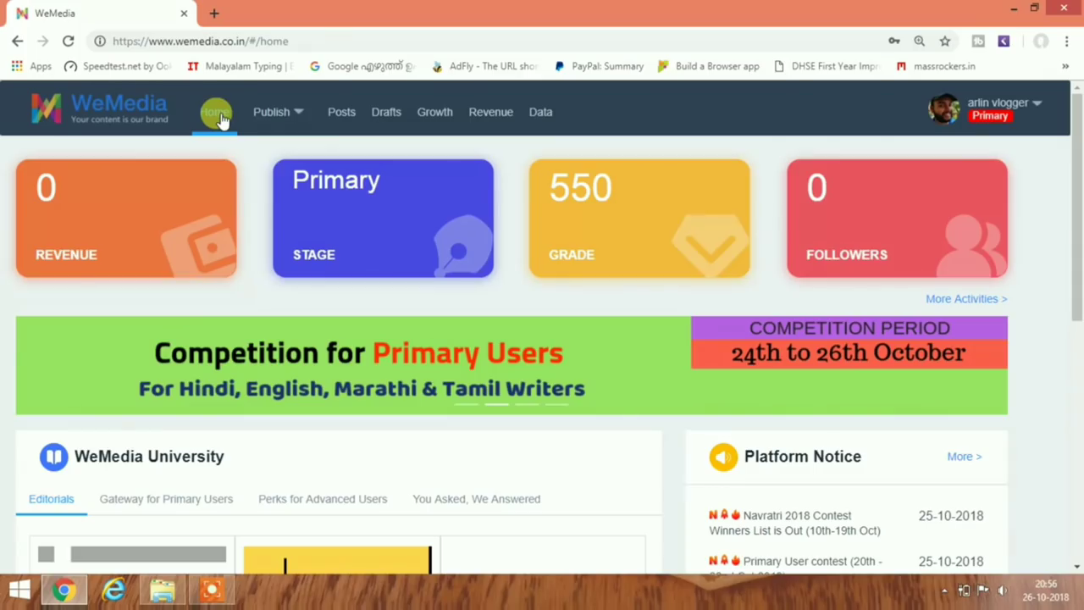
pyautogui.moveTo(284, 119)
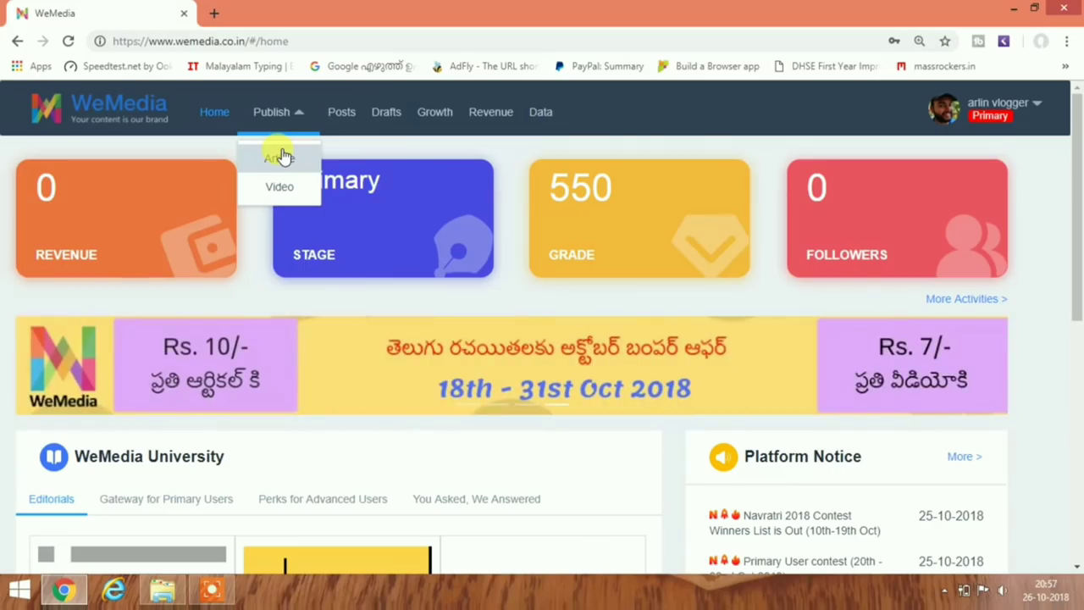
# Start a new article from Publish > Article and scroll through the empty editor.
pyautogui.click(282, 159)
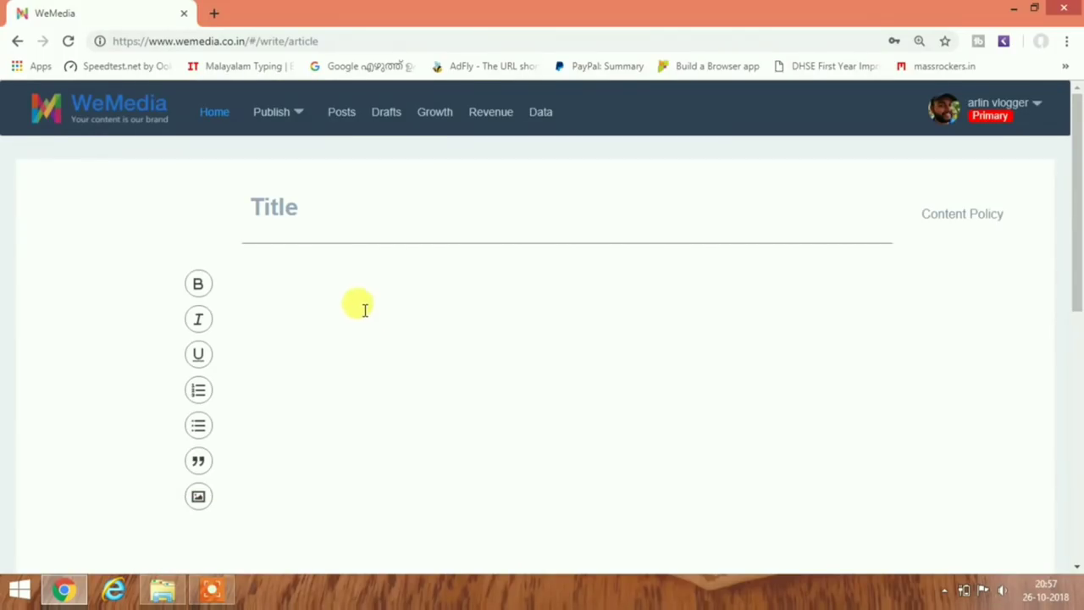
pyautogui.scroll(-3, 559, 324)
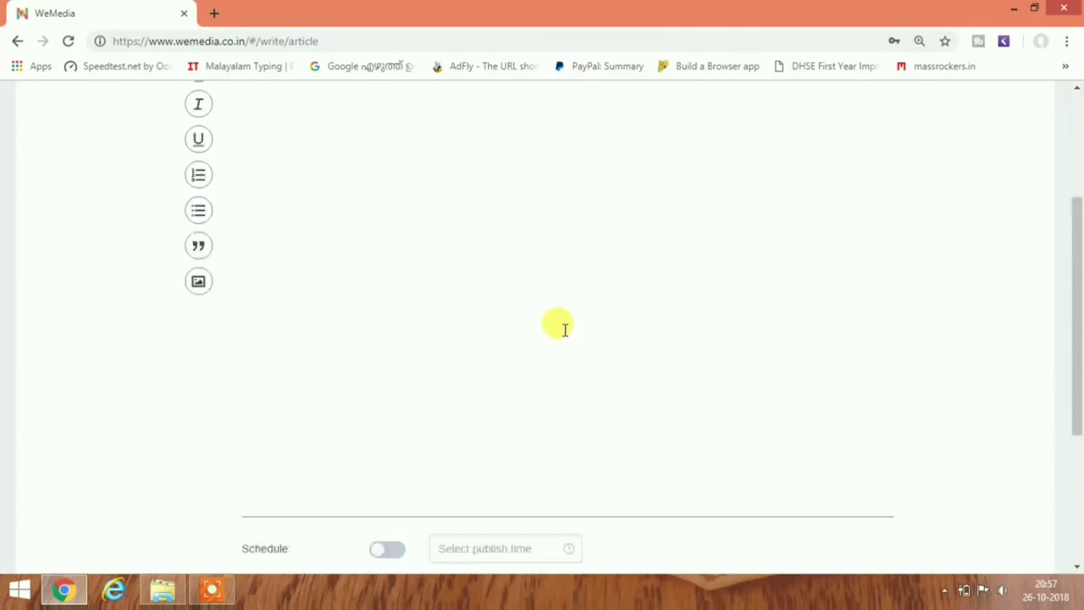
pyautogui.scroll(3, 565, 329)
pyautogui.scroll(-2, 565, 329)
pyautogui.scroll(2, 565, 330)
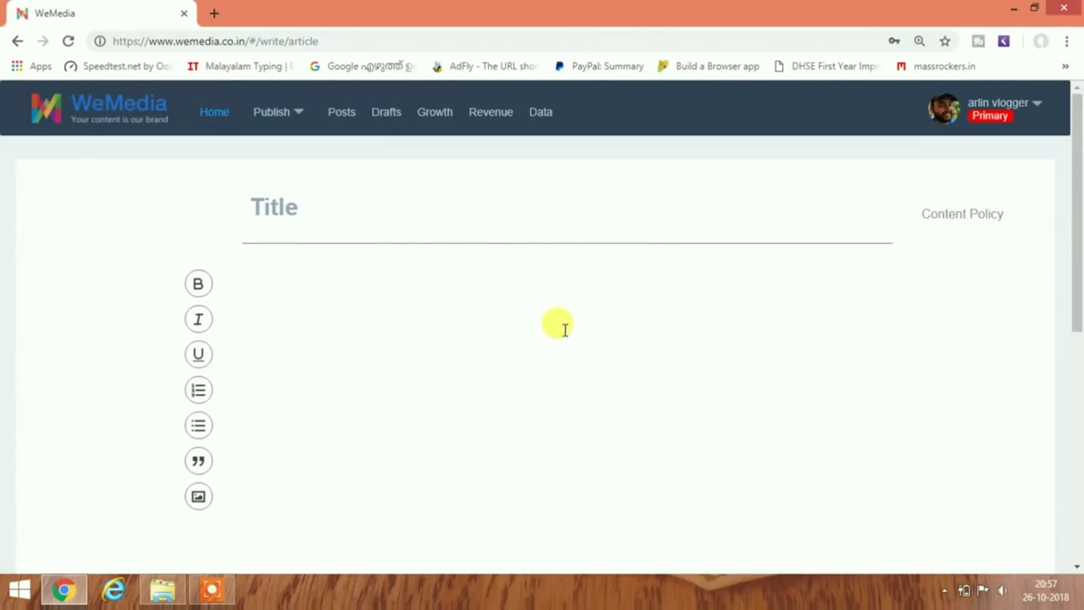
pyautogui.scroll(-1, 565, 330)
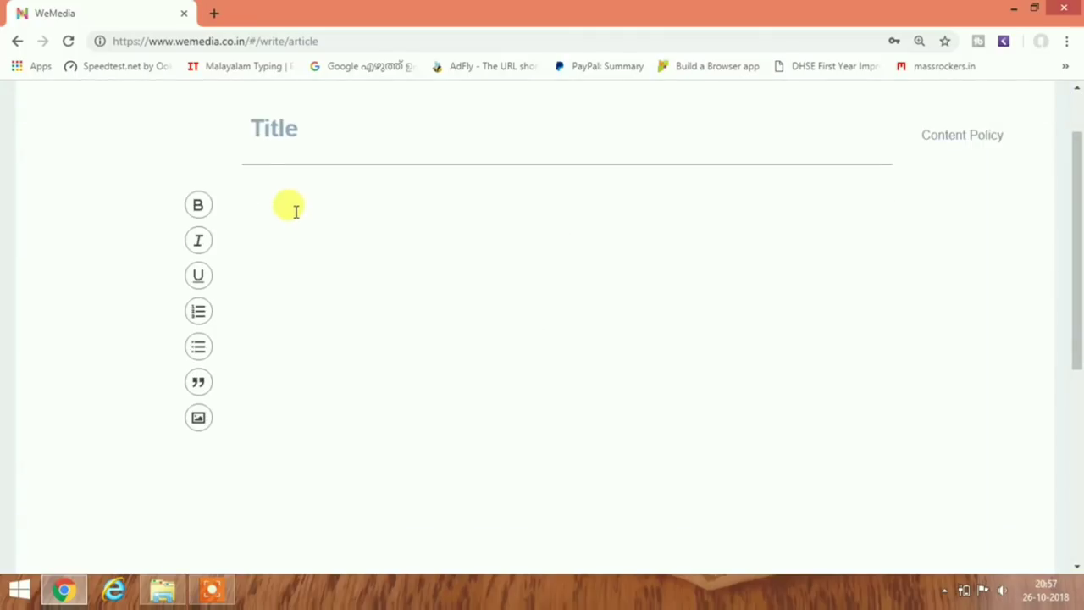
# Put the caret in the article Title field and click around the editor, leaving the title empty.
pyautogui.click(287, 127)
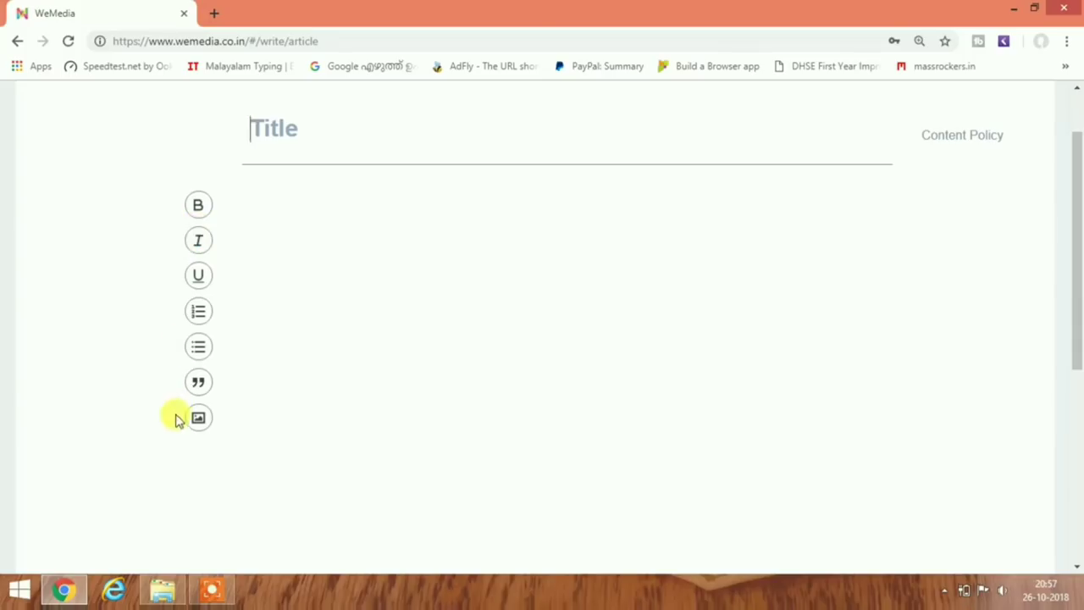
pyautogui.scroll(1, 378, 404)
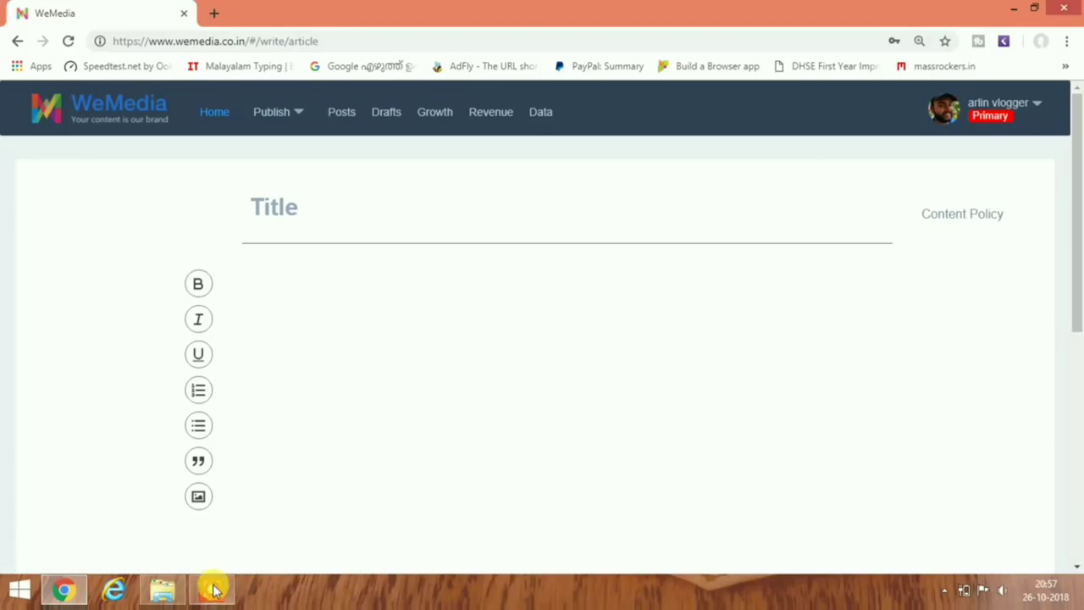
pyautogui.click(213, 590)
pyautogui.click(581, 564)
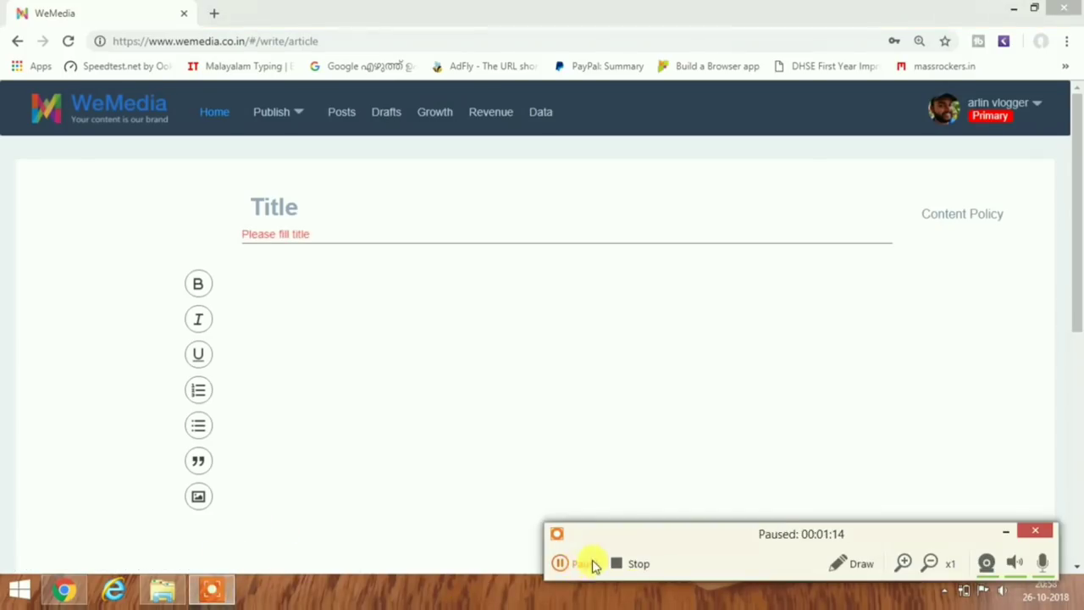
pyautogui.click(584, 563)
pyautogui.click(1008, 532)
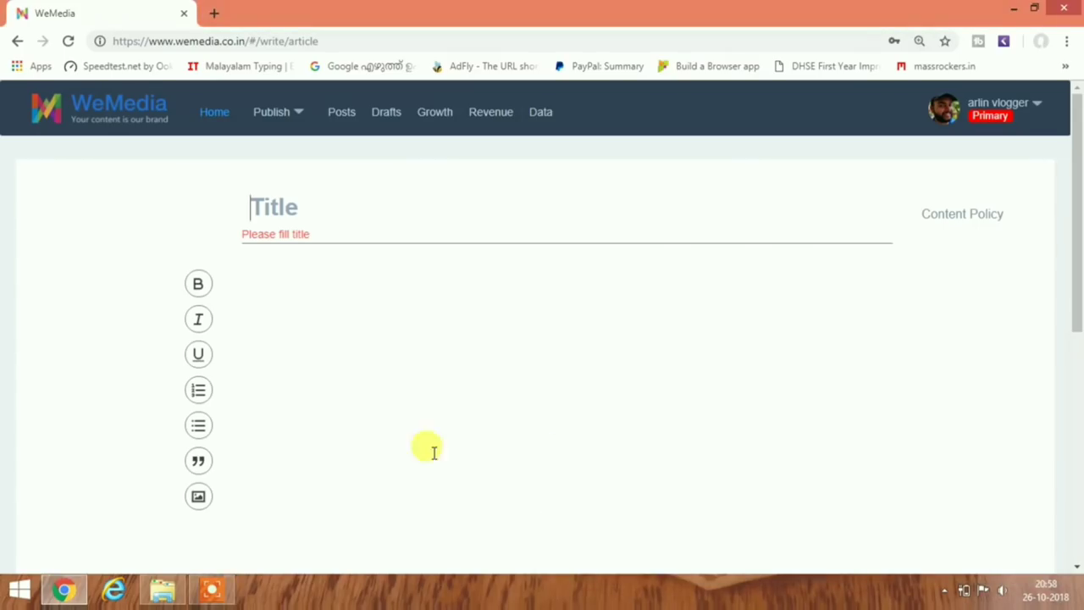
# Paste the copied Redmi Note 5 Pro sale text into the article body.
pyautogui.rightClick(297, 286)
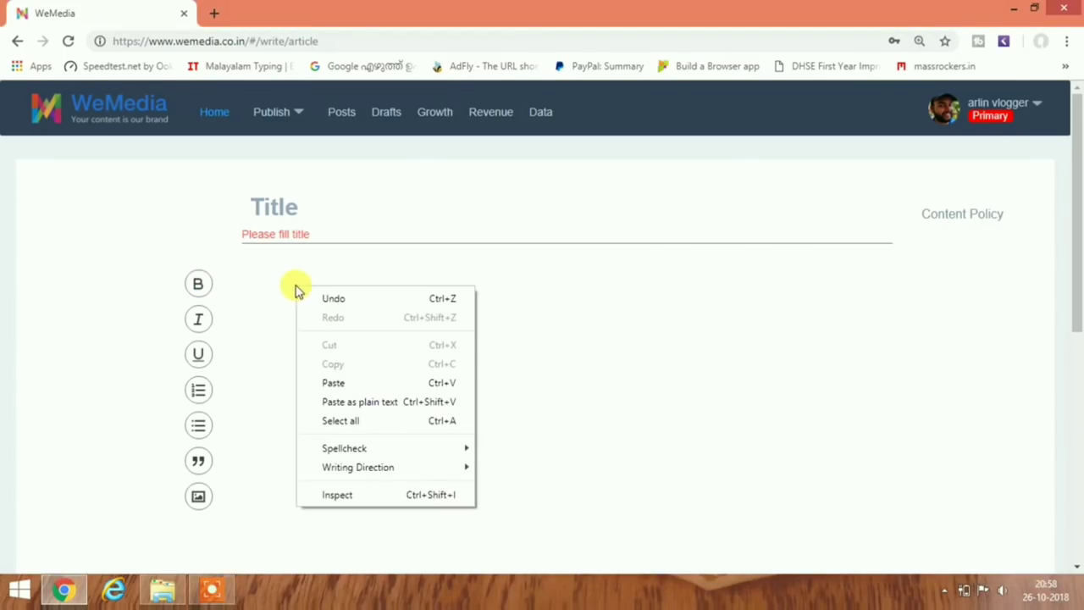
pyautogui.click(341, 386)
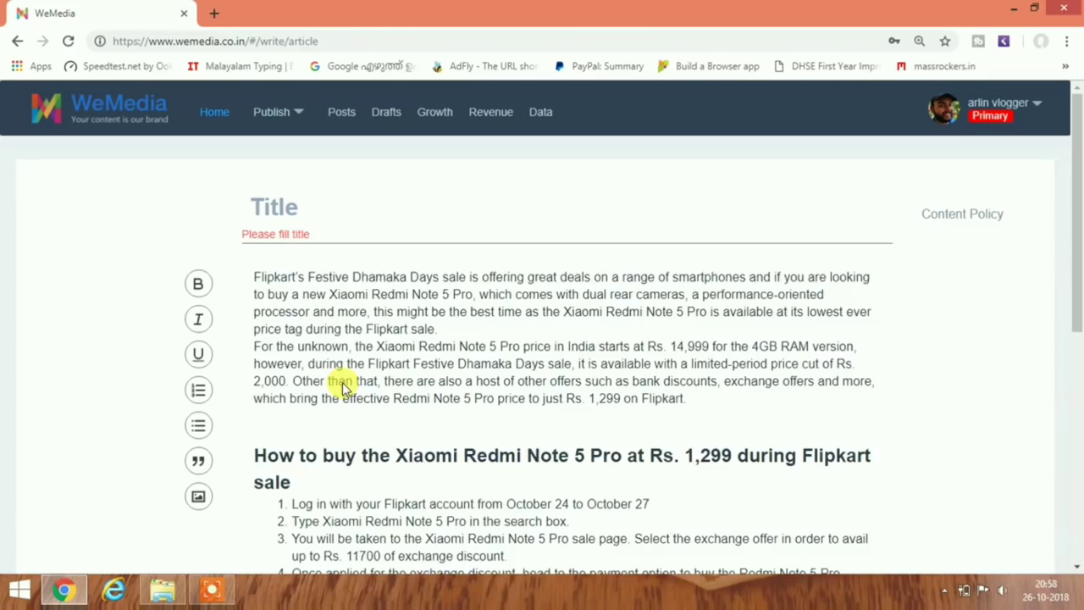
pyautogui.scroll(-3, 504, 368)
pyautogui.scroll(4, 501, 373)
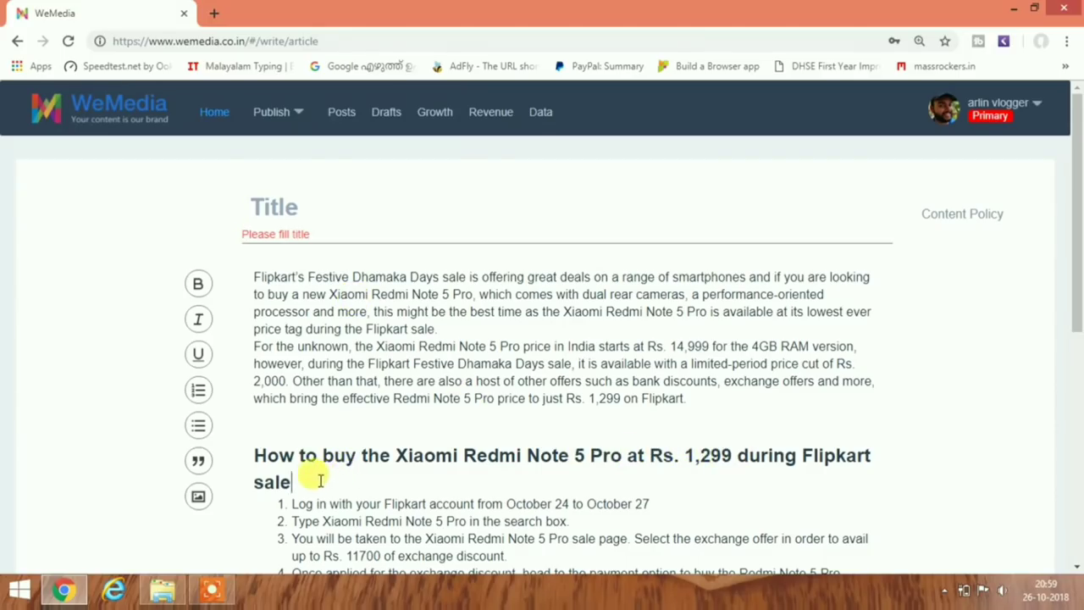
# Copy the 'How to buy…' heading and paste it into the article Title field.
pyautogui.moveTo(292, 481); pyautogui.dragTo(254, 450)
pyautogui.rightClick(268, 458)
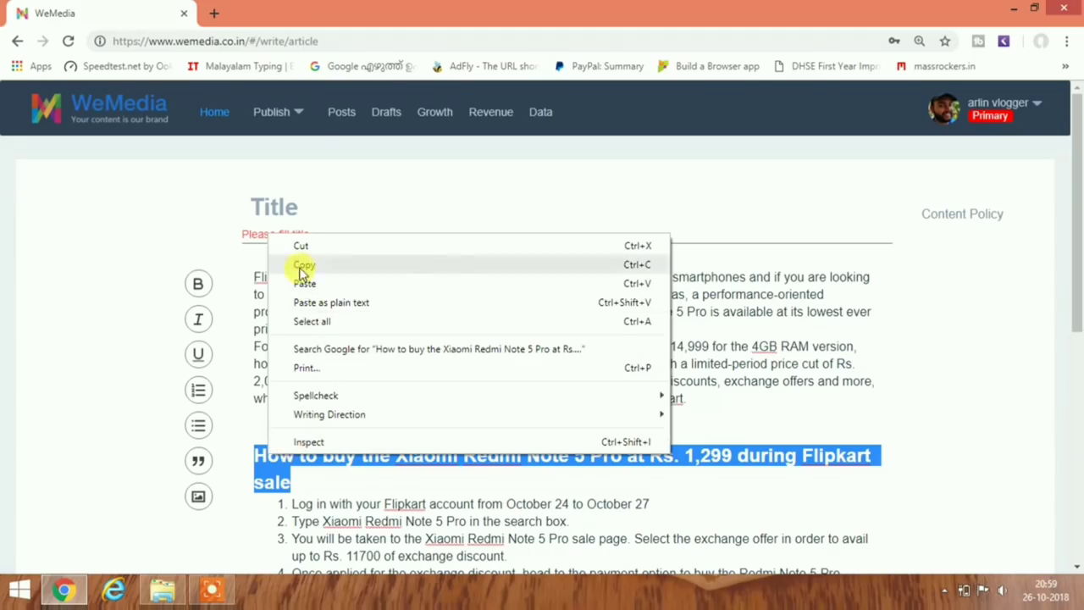
pyautogui.click(303, 266)
pyautogui.click(297, 210)
pyautogui.rightClick(298, 210)
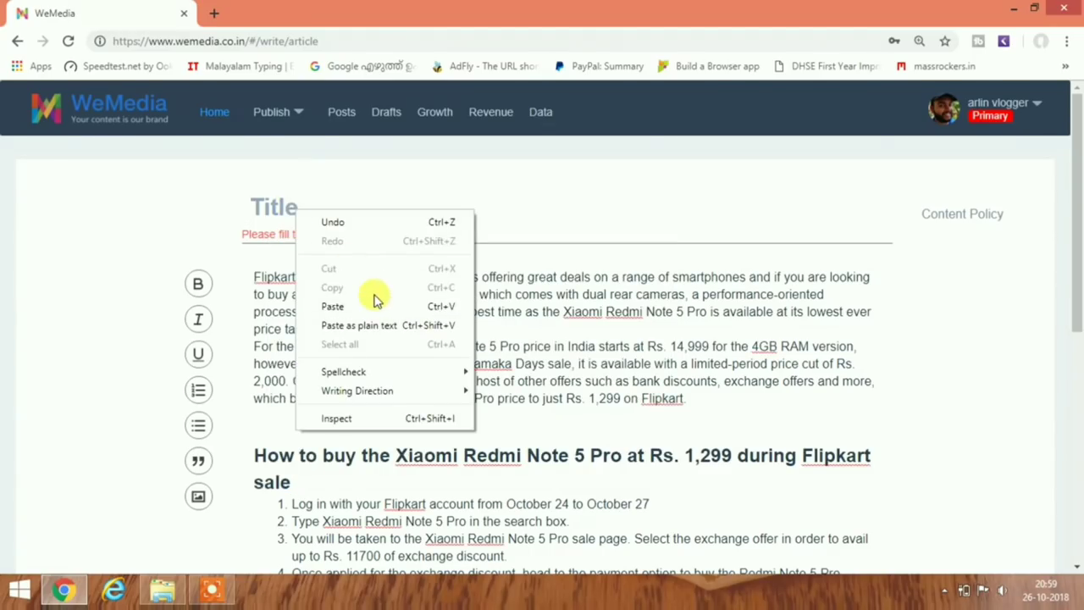
pyautogui.click(333, 306)
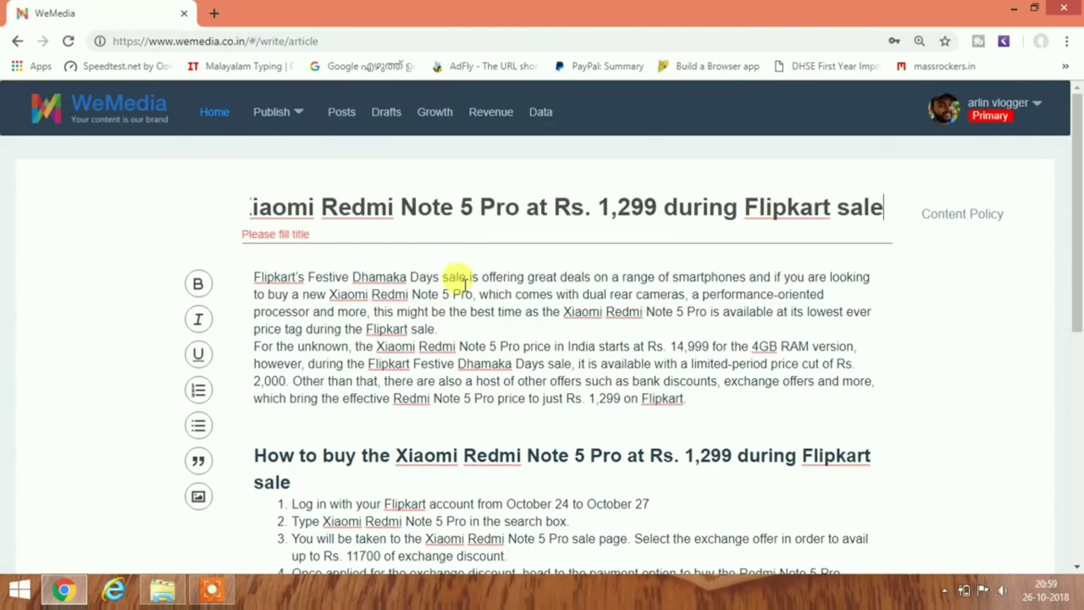
pyautogui.scroll(-1, 464, 254)
pyautogui.scroll(-1, 464, 254)
pyautogui.scroll(2, 443, 213)
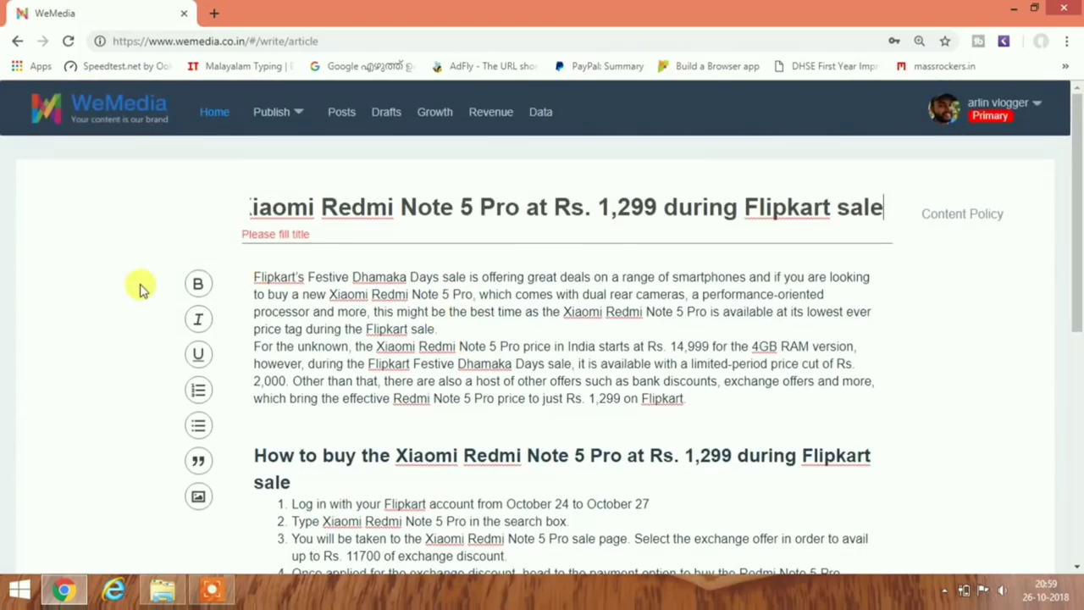
# Make the word "Flipkart's" in the first paragraph bold and italic.
pyautogui.moveTo(305, 276); pyautogui.dragTo(265, 273)
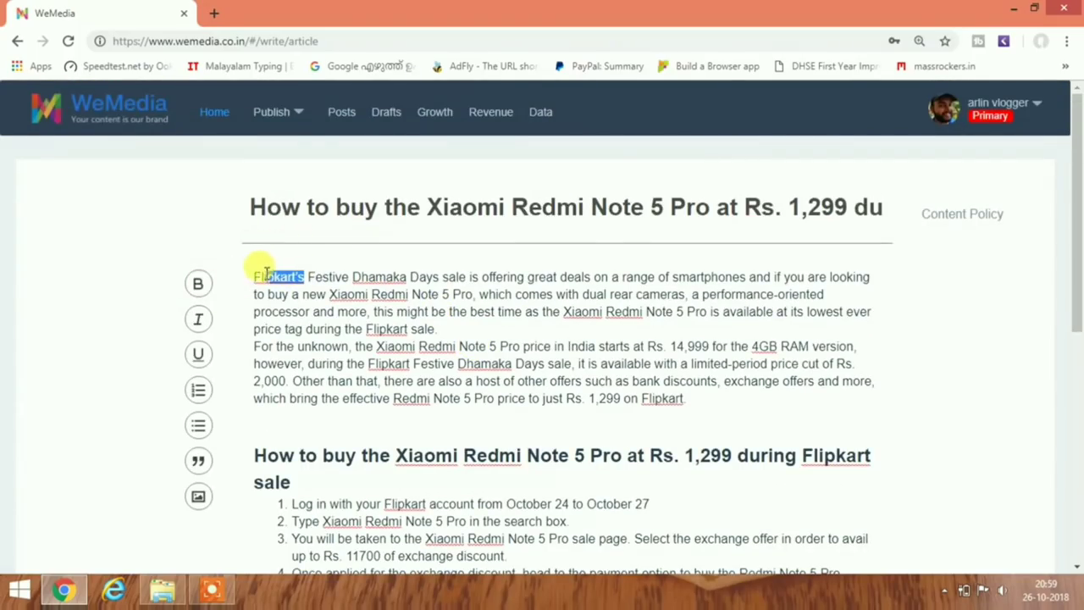
pyautogui.click(198, 285)
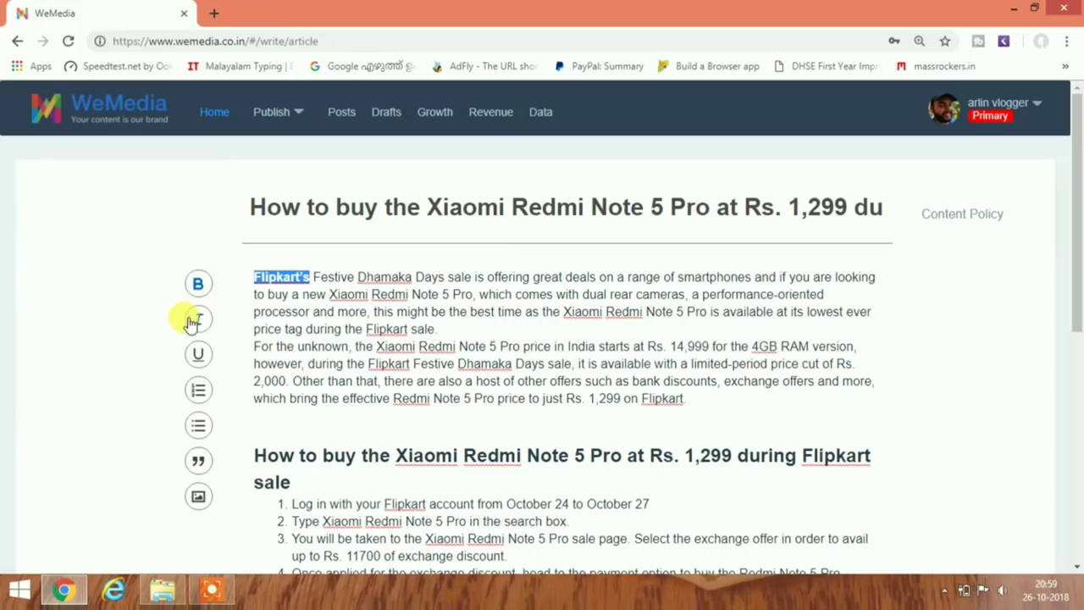
pyautogui.click(196, 323)
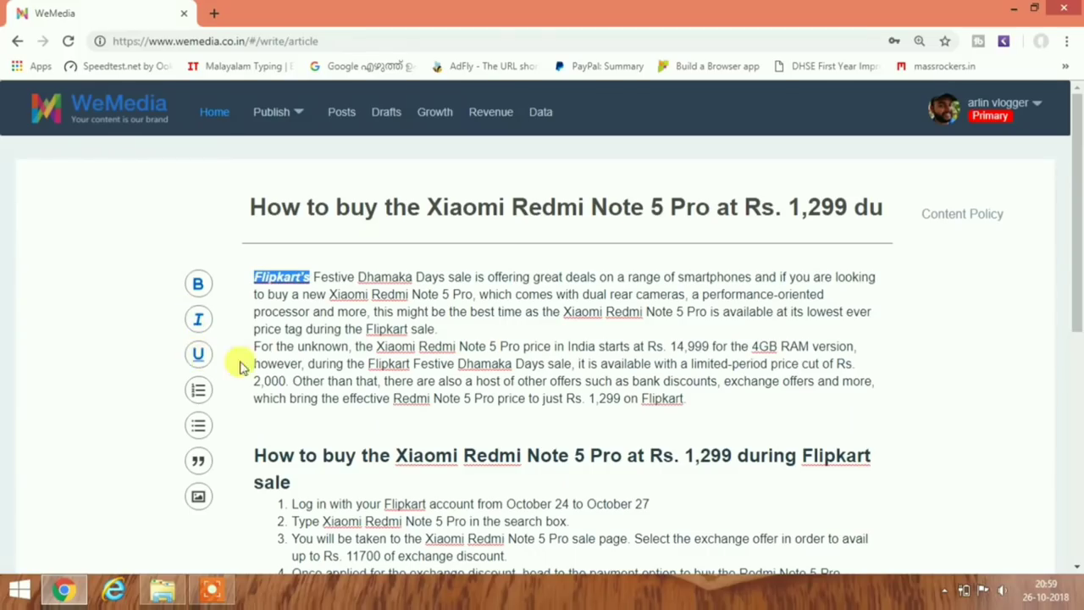
# Open the publish date picker, then switch scheduling off so no publish time is set.
pyautogui.scroll(-1, 291, 351)
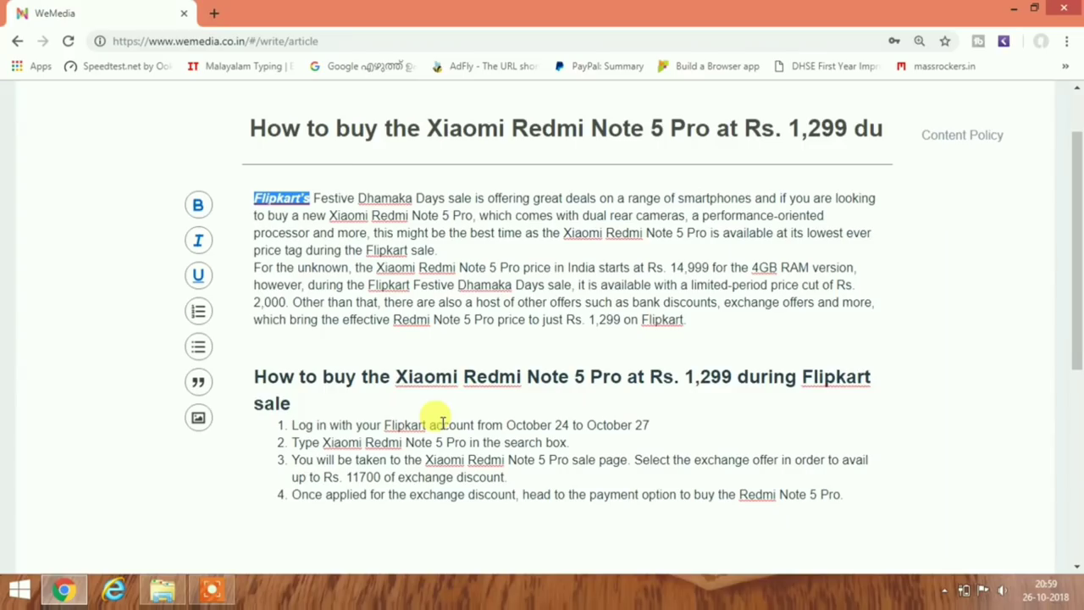
pyautogui.scroll(1, 437, 419)
pyautogui.scroll(-5, 443, 419)
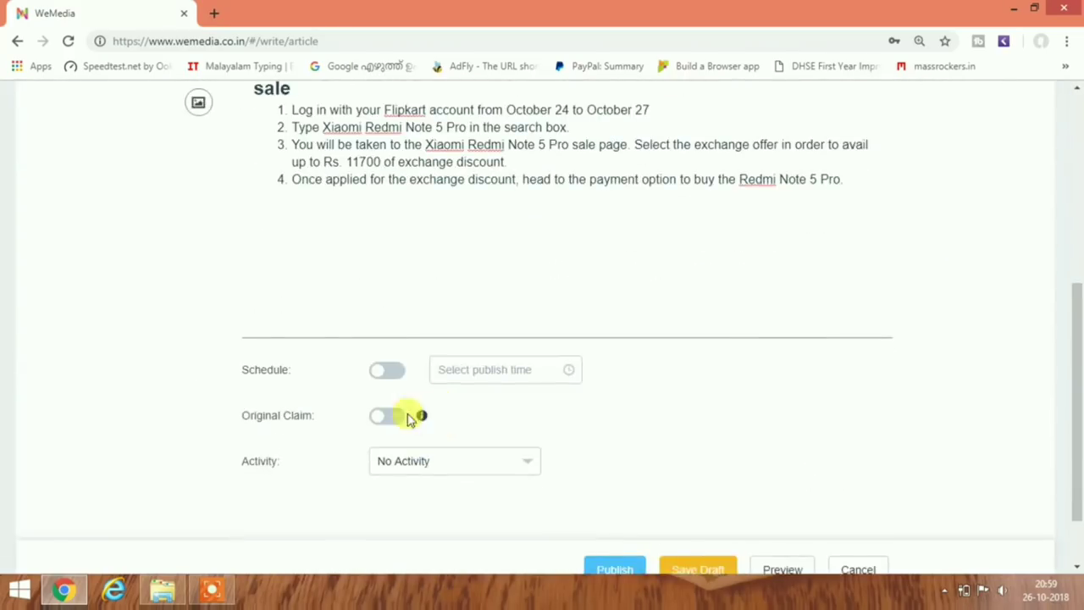
pyautogui.scroll(-2, 402, 378)
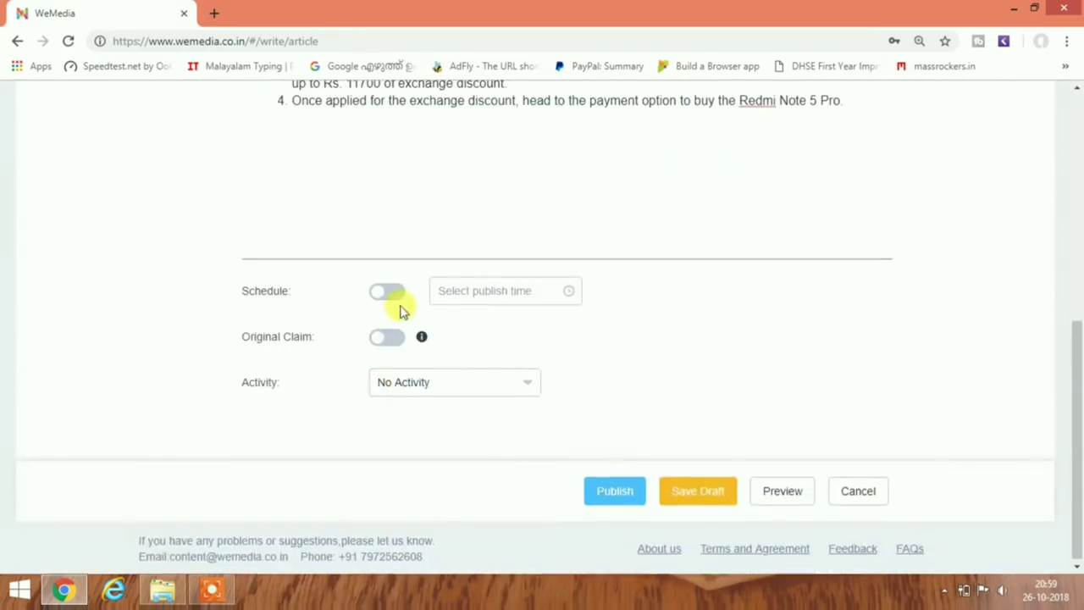
pyautogui.click(569, 297)
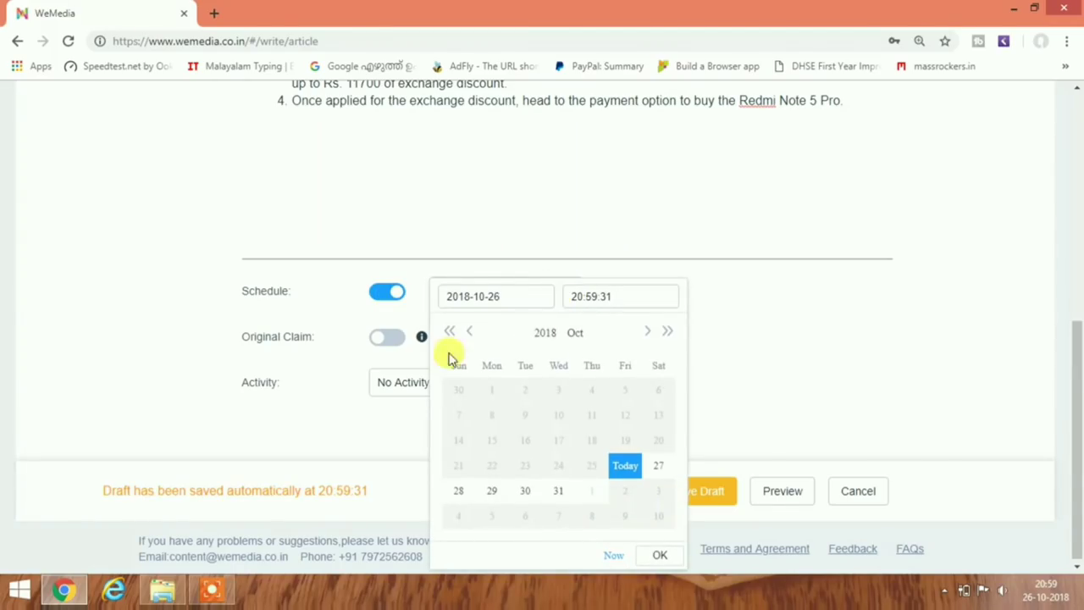
pyautogui.click(718, 326)
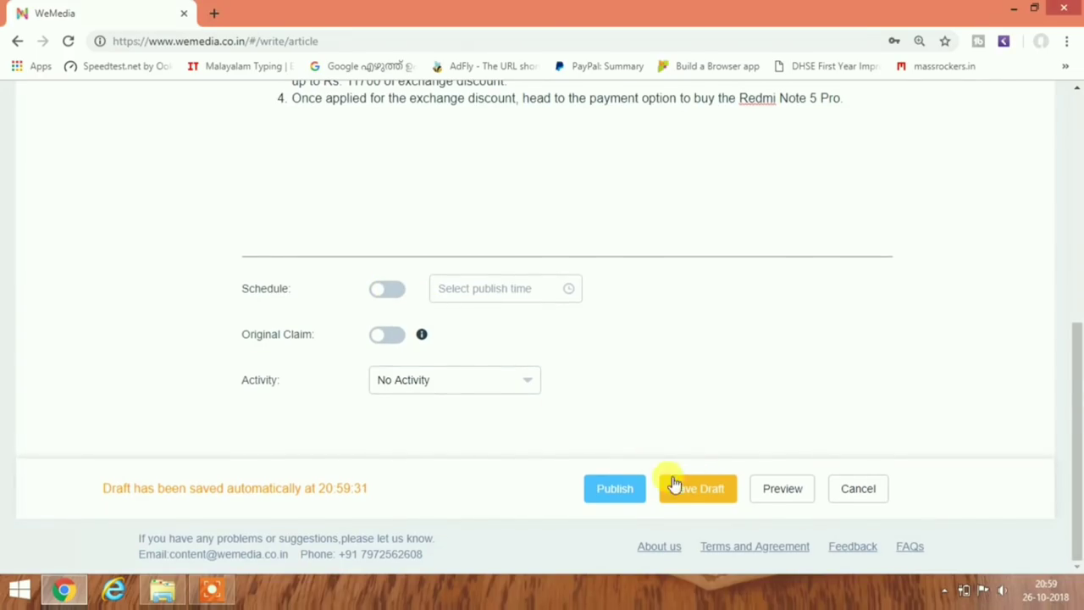
pyautogui.click(589, 500)
pyautogui.click(782, 496)
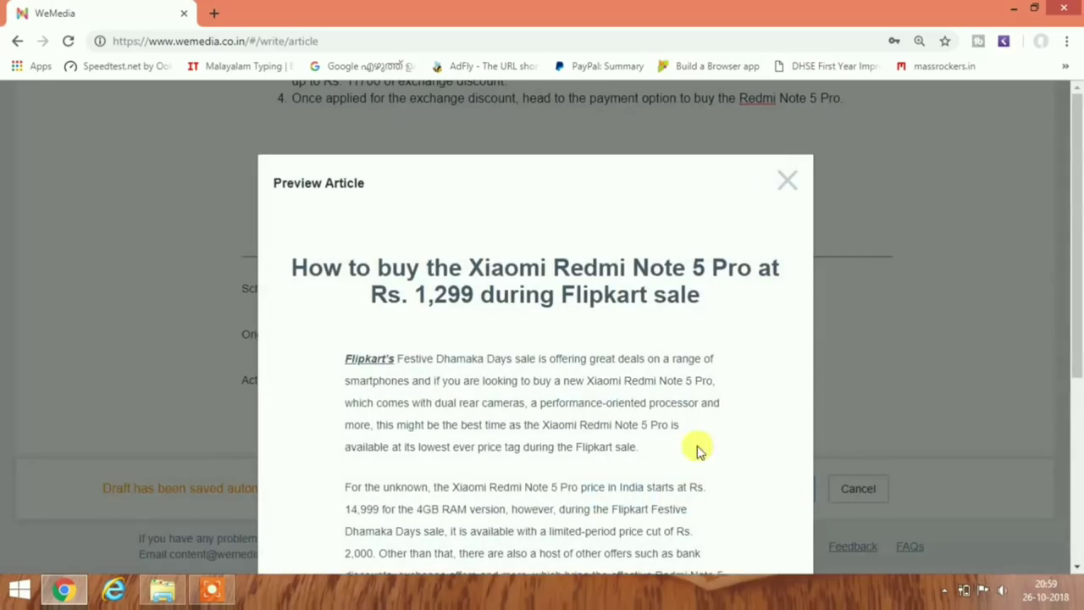
pyautogui.scroll(-4, 491, 380)
pyautogui.scroll(4, 412, 337)
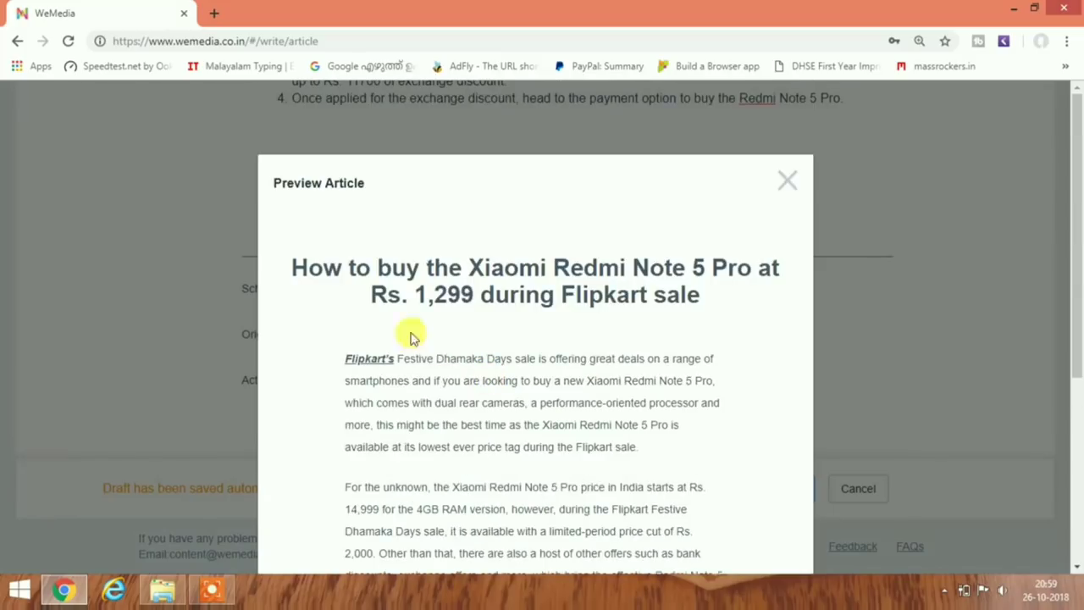
pyautogui.click(787, 184)
pyautogui.scroll(5, 561, 356)
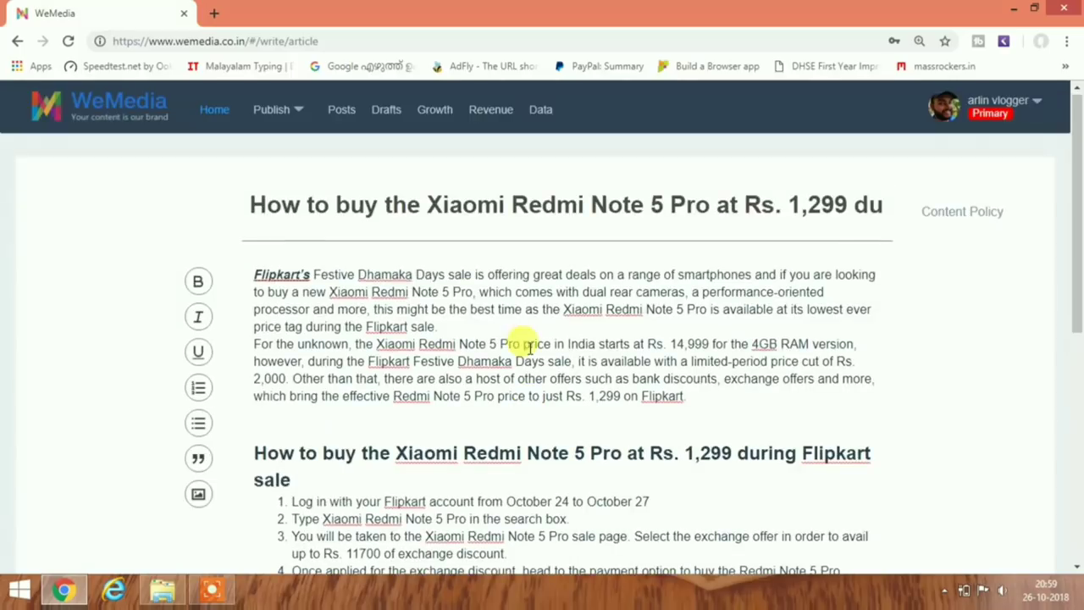
pyautogui.scroll(-5, 695, 343)
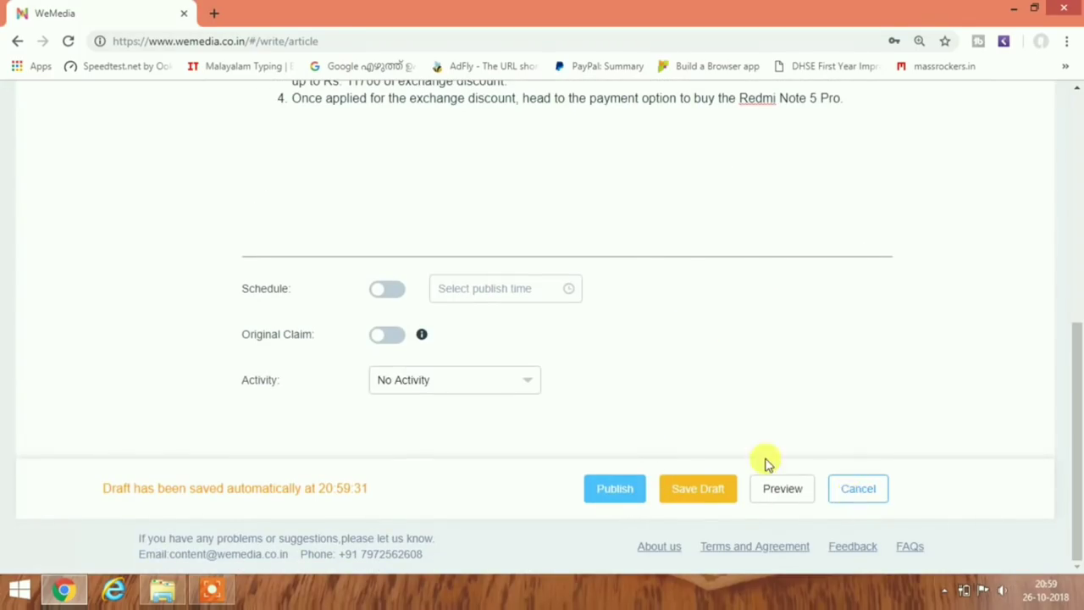
pyautogui.scroll(5, 644, 407)
pyautogui.scroll(-5, 634, 392)
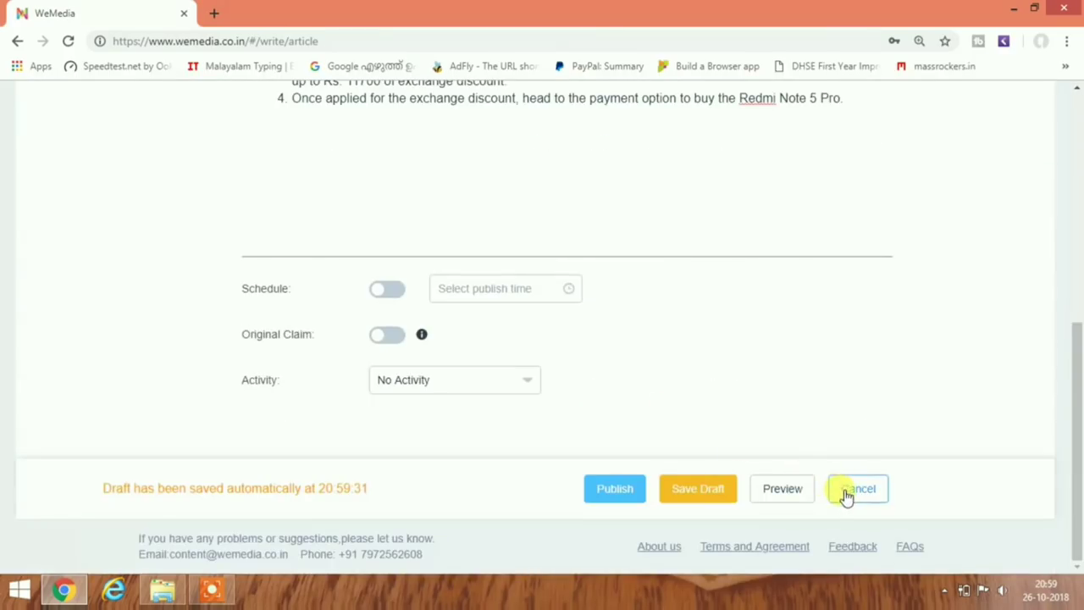
pyautogui.scroll(5, 662, 419)
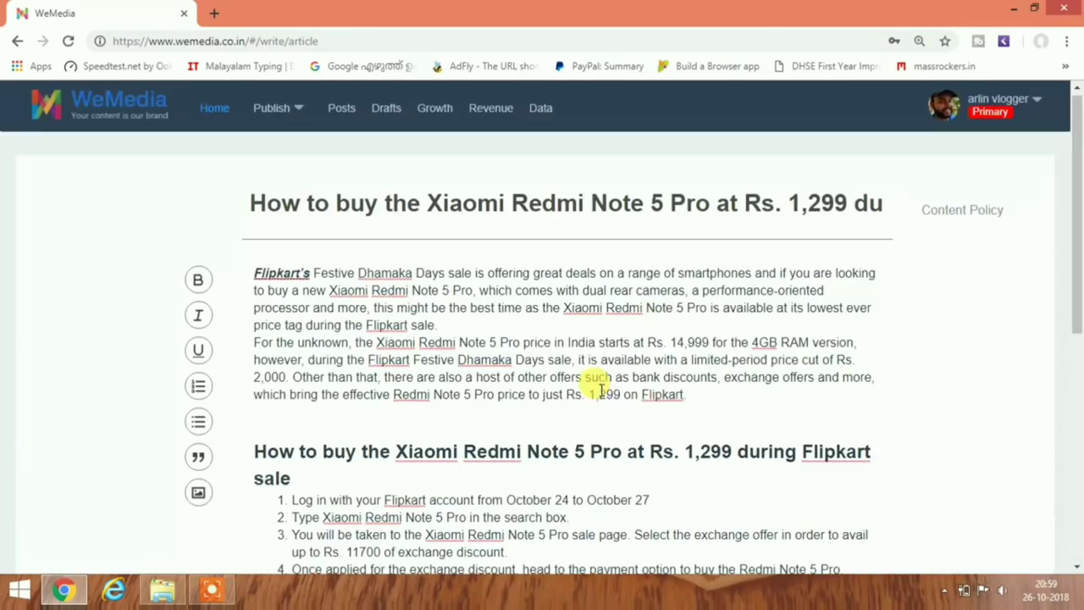
# Start a new video post from Publish > Video and scroll through its form.
pyautogui.click(286, 109)
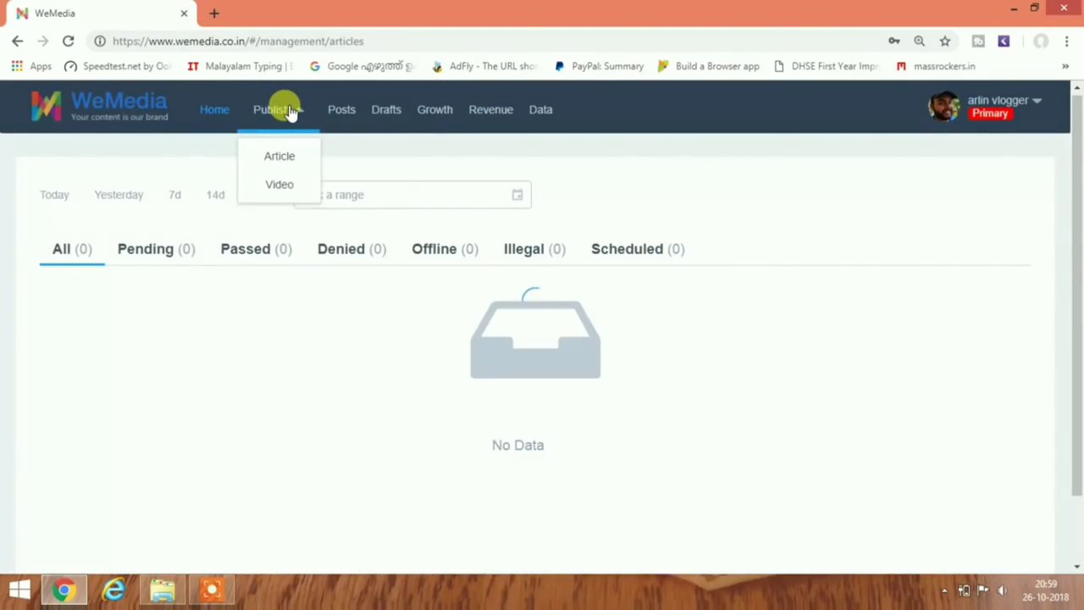
pyautogui.click(283, 186)
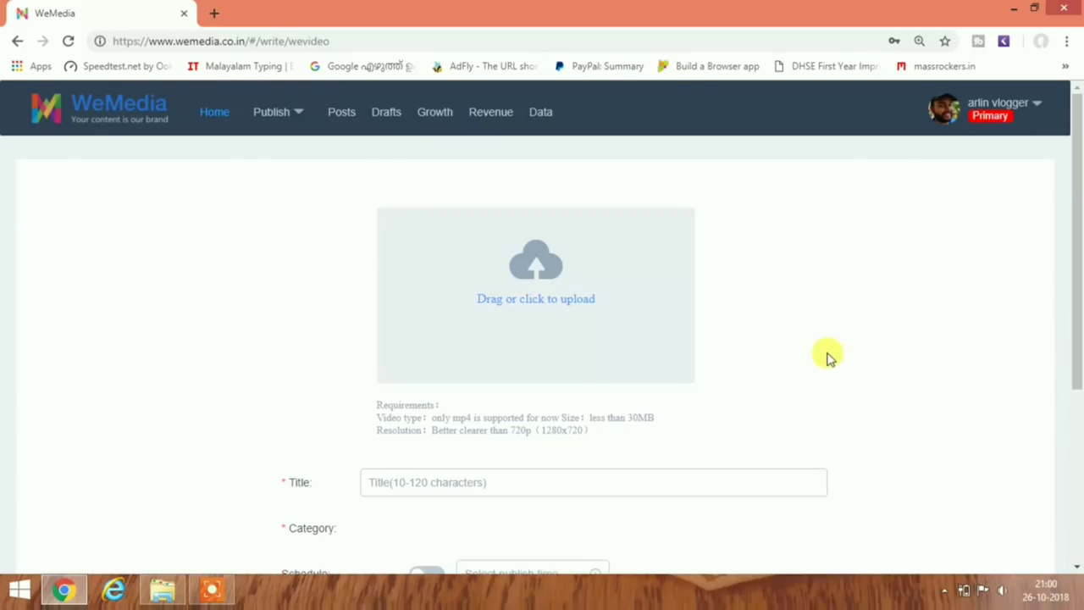
pyautogui.scroll(-2, 751, 321)
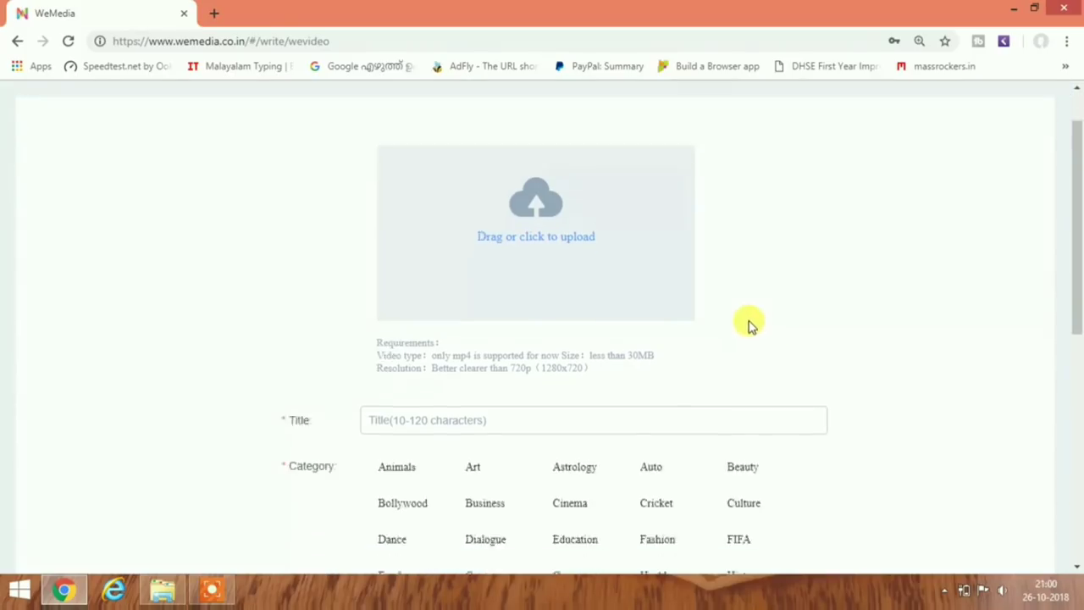
pyautogui.scroll(2, 751, 318)
pyautogui.scroll(-1, 753, 334)
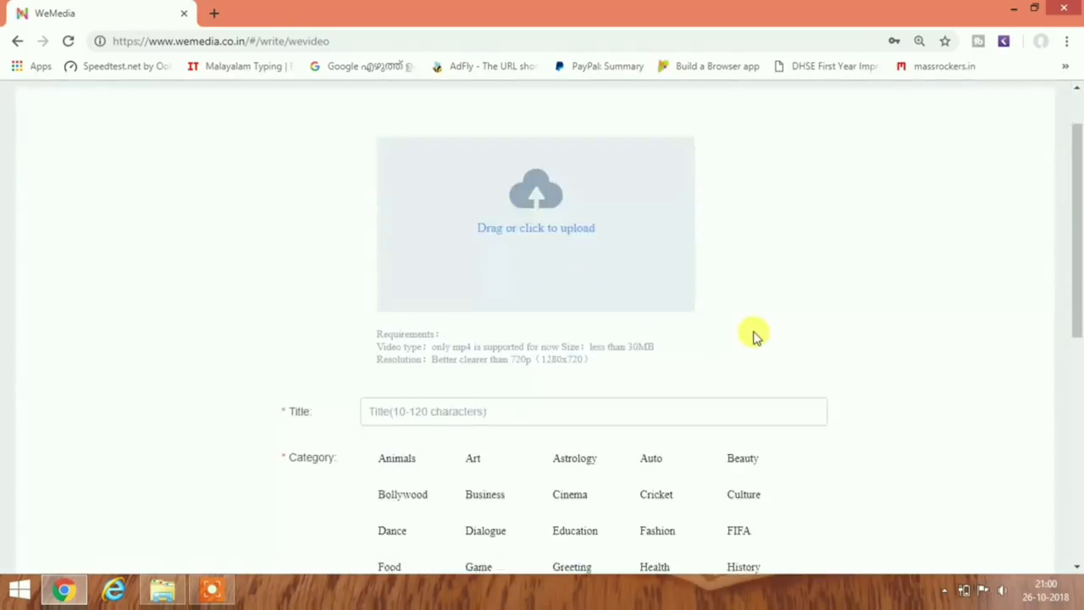
# Click the video Title field, then bring up the file chooser from the upload cloud.
pyautogui.click(460, 404)
pyautogui.scroll(-2, 787, 381)
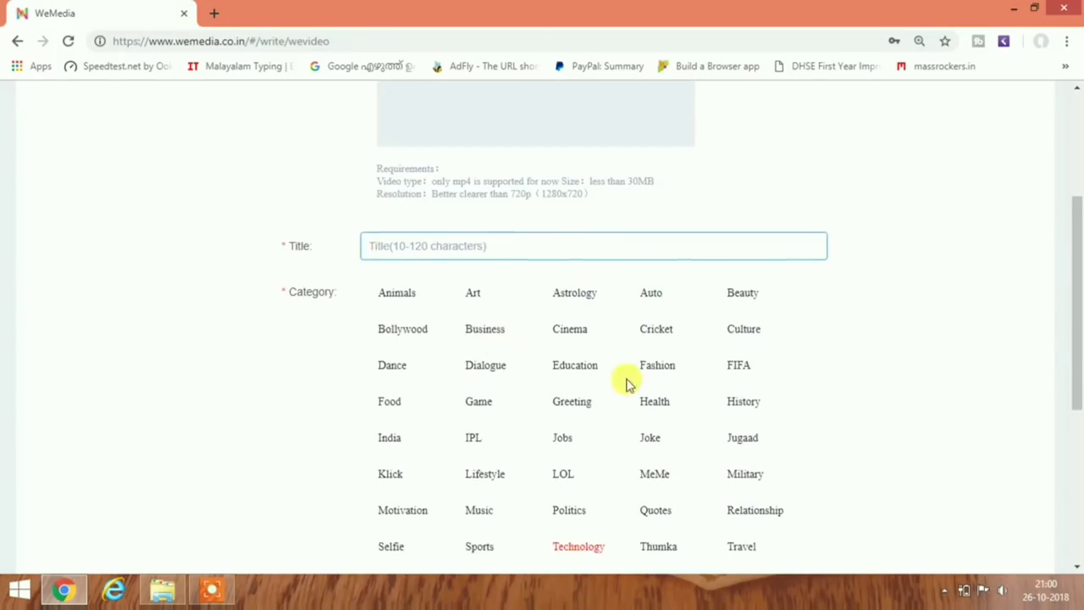
pyautogui.scroll(-4, 585, 351)
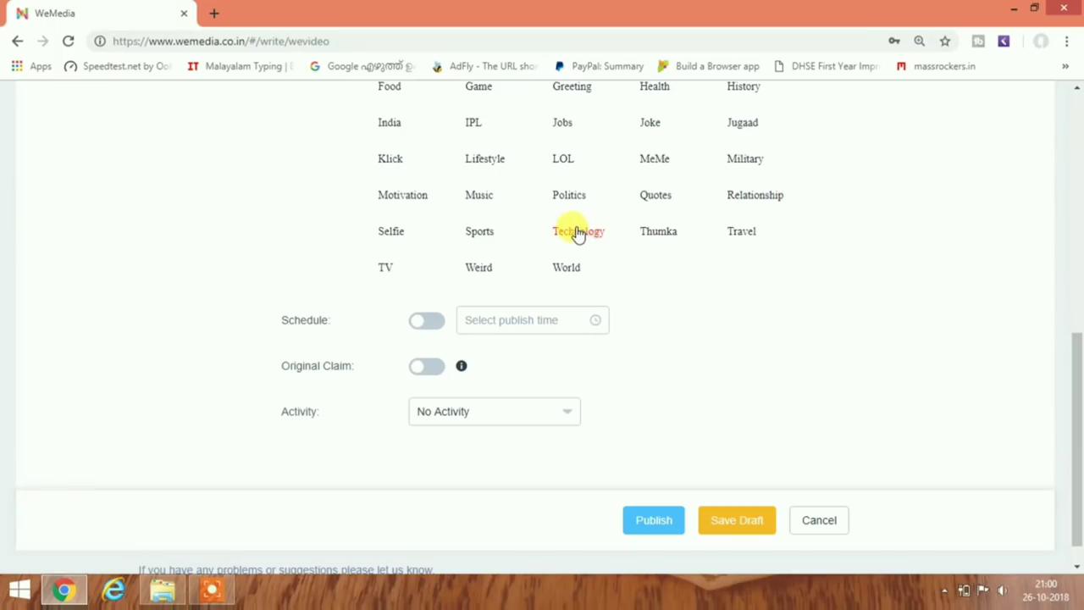
pyautogui.scroll(-1, 731, 325)
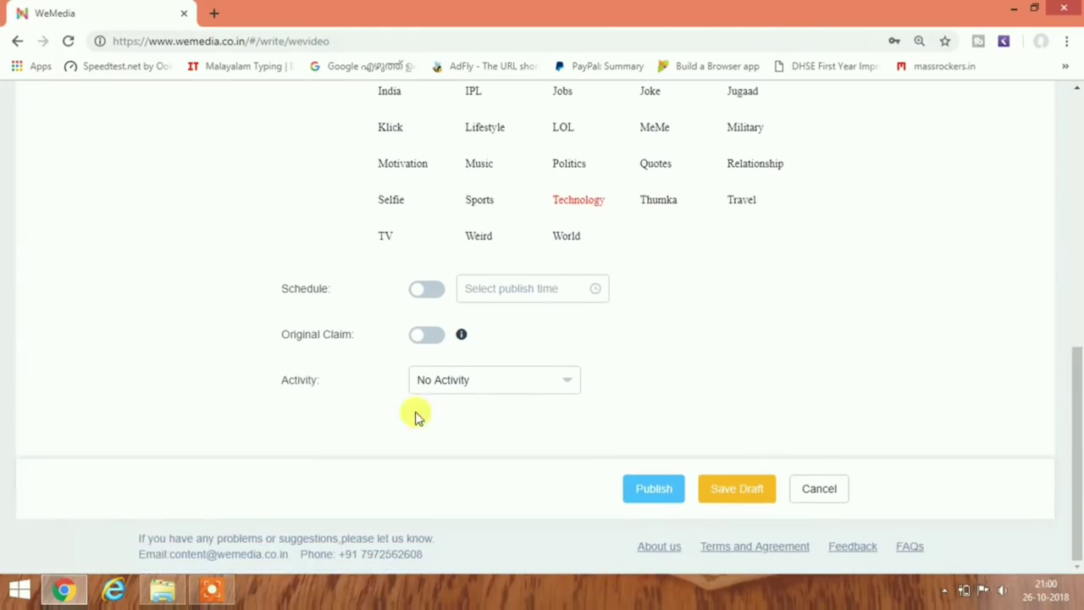
pyautogui.scroll(7, 457, 316)
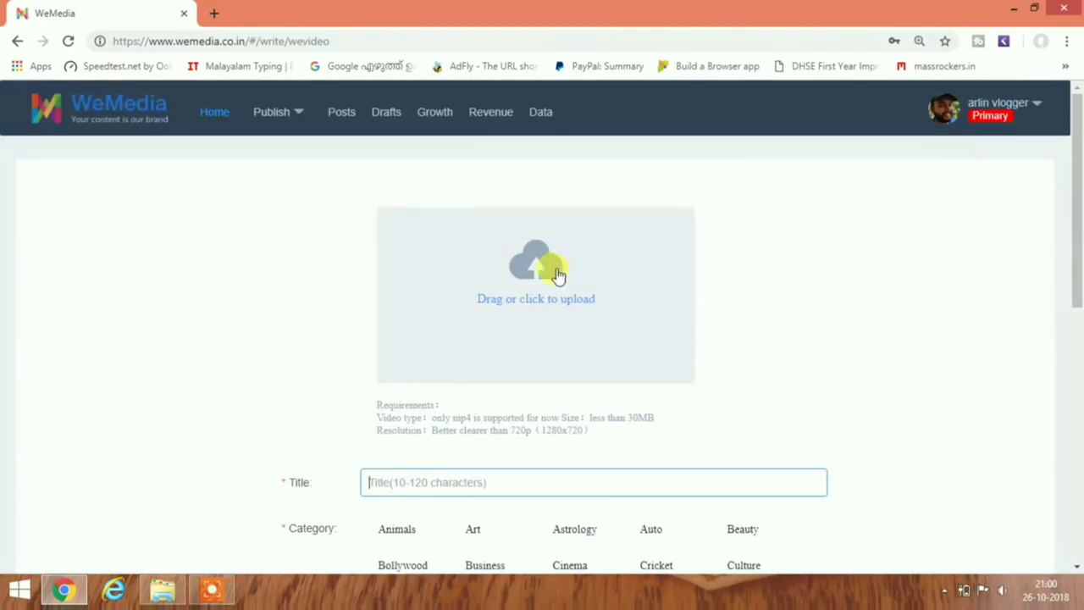
pyautogui.click(537, 269)
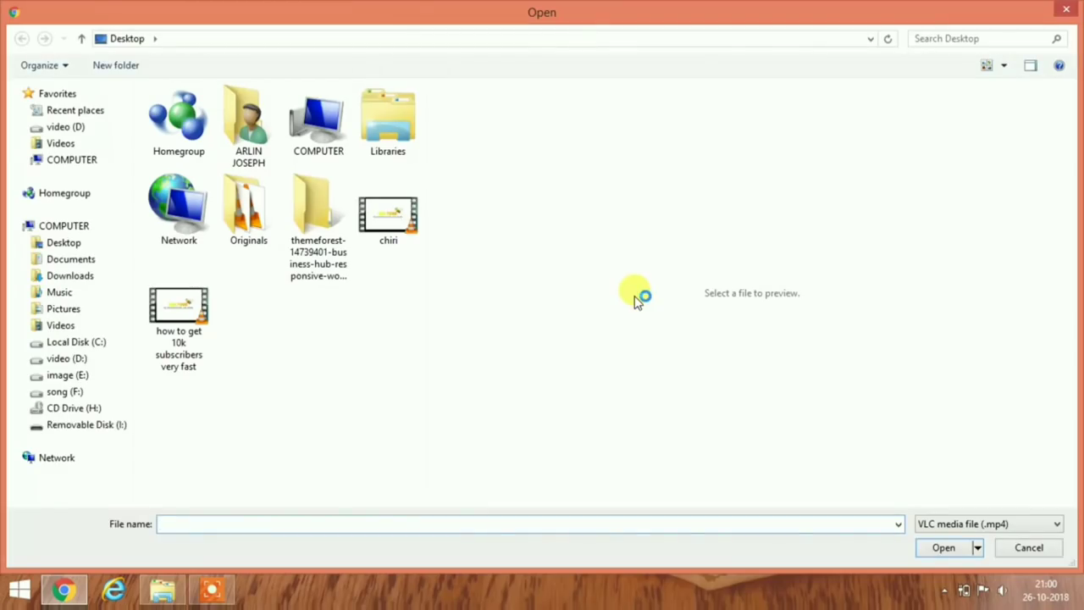
# Select the 'chiri' video on the Desktop and open it for upload.
pyautogui.click(386, 229)
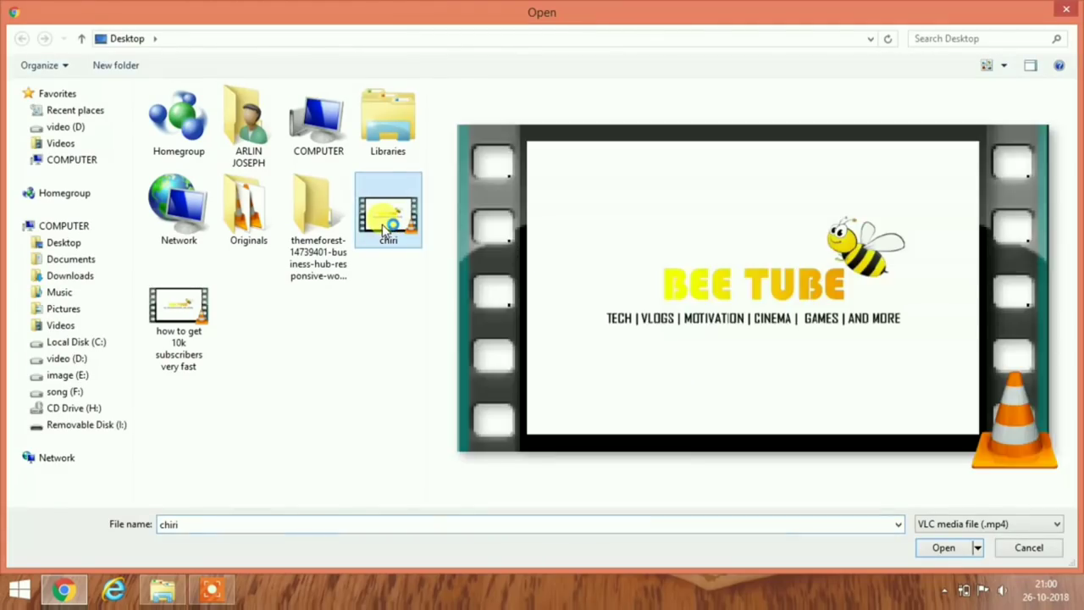
pyautogui.click(943, 548)
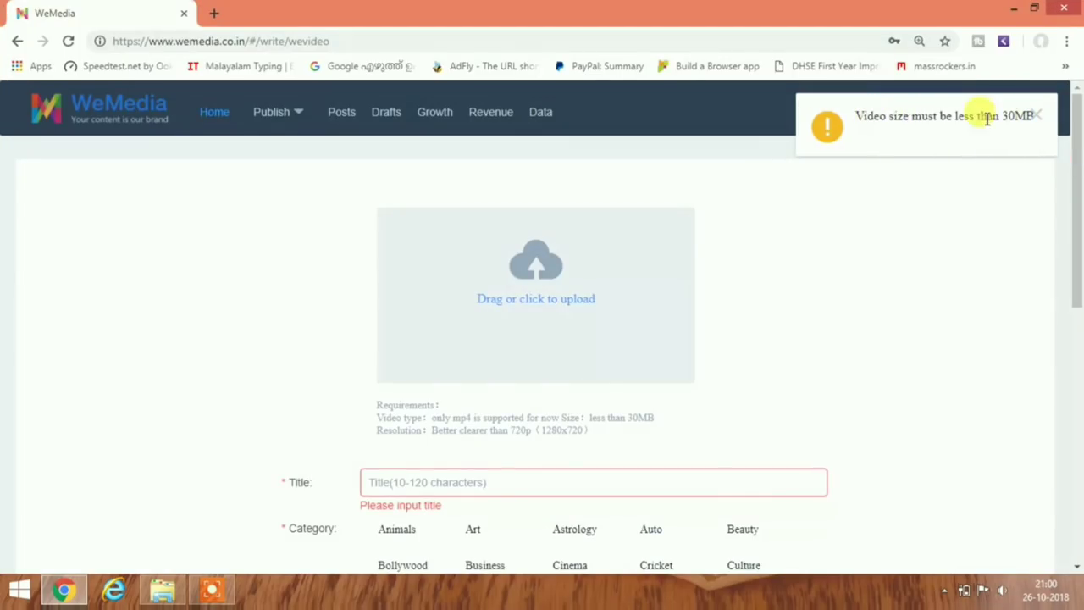
# Close the 'Video size must be less than 30MB' warning and scroll through the video form.
pyautogui.click(1037, 119)
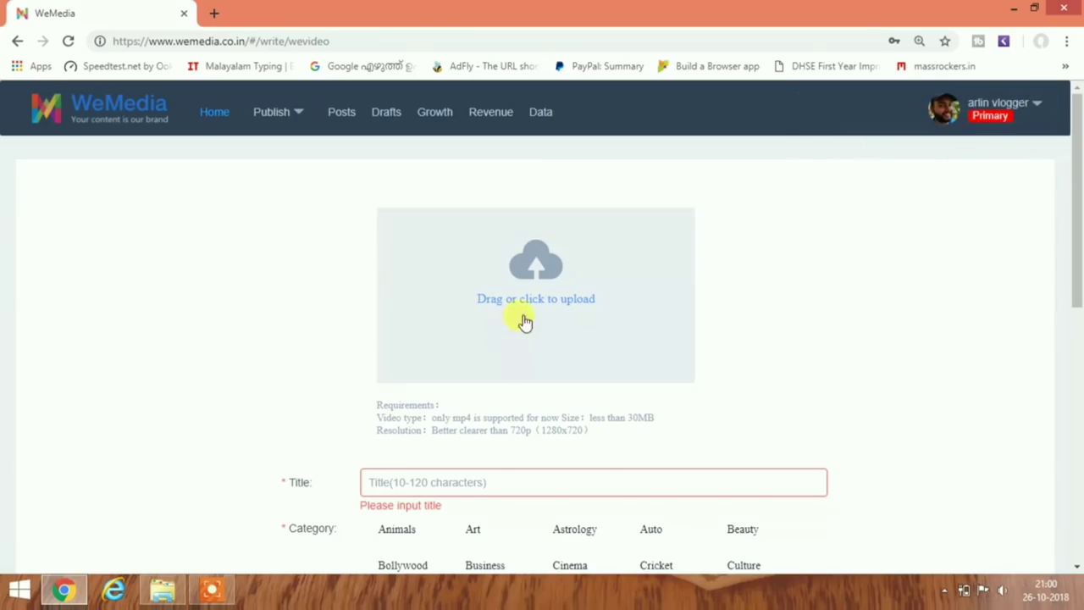
pyautogui.scroll(-2, 539, 293)
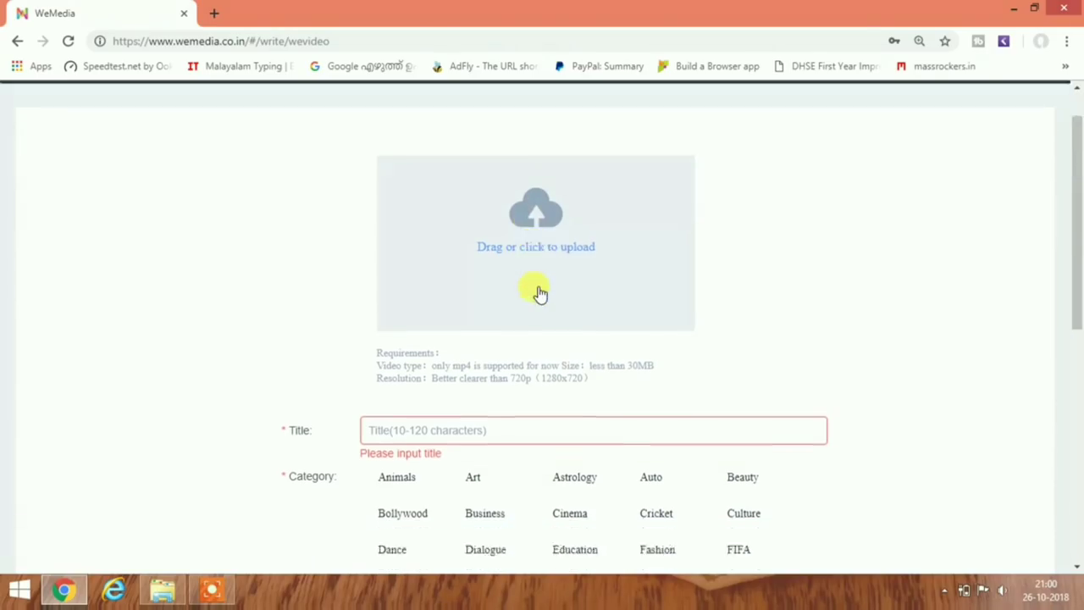
pyautogui.scroll(-5, 540, 293)
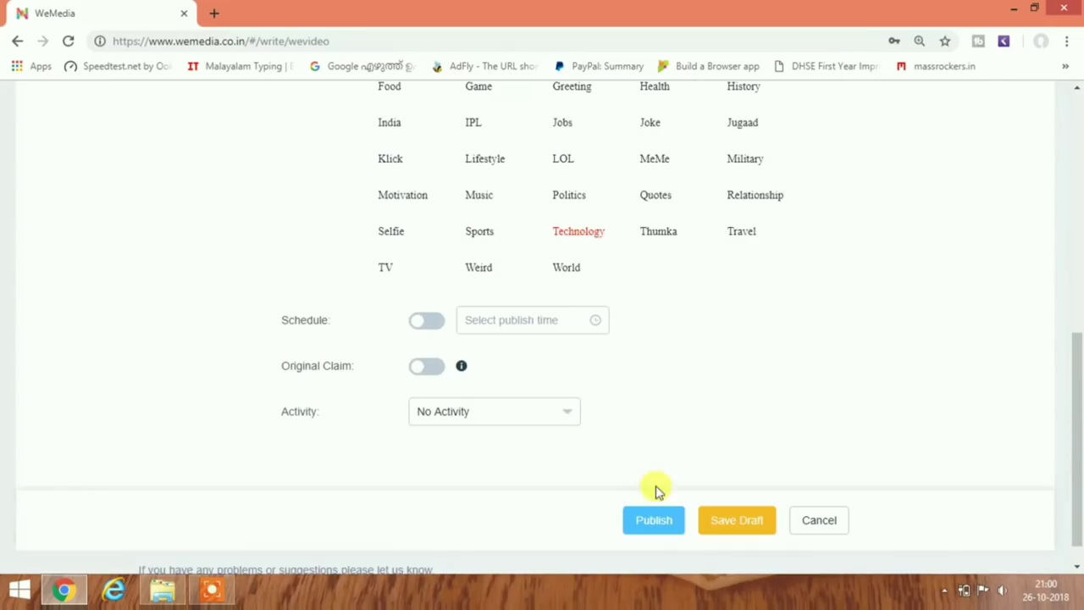
pyautogui.scroll(7, 616, 487)
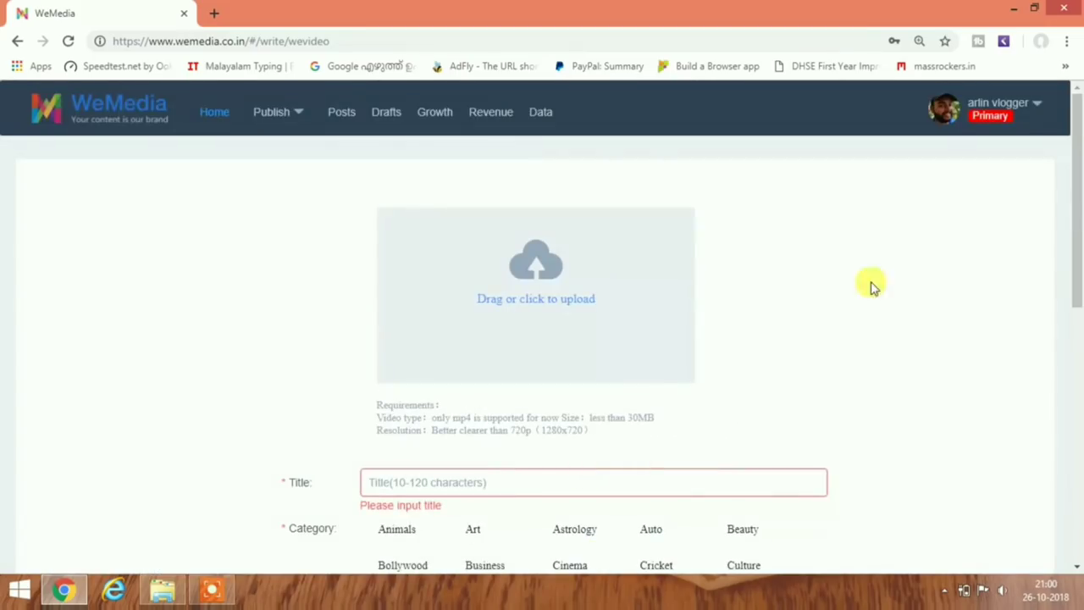
pyautogui.moveTo(281, 116)
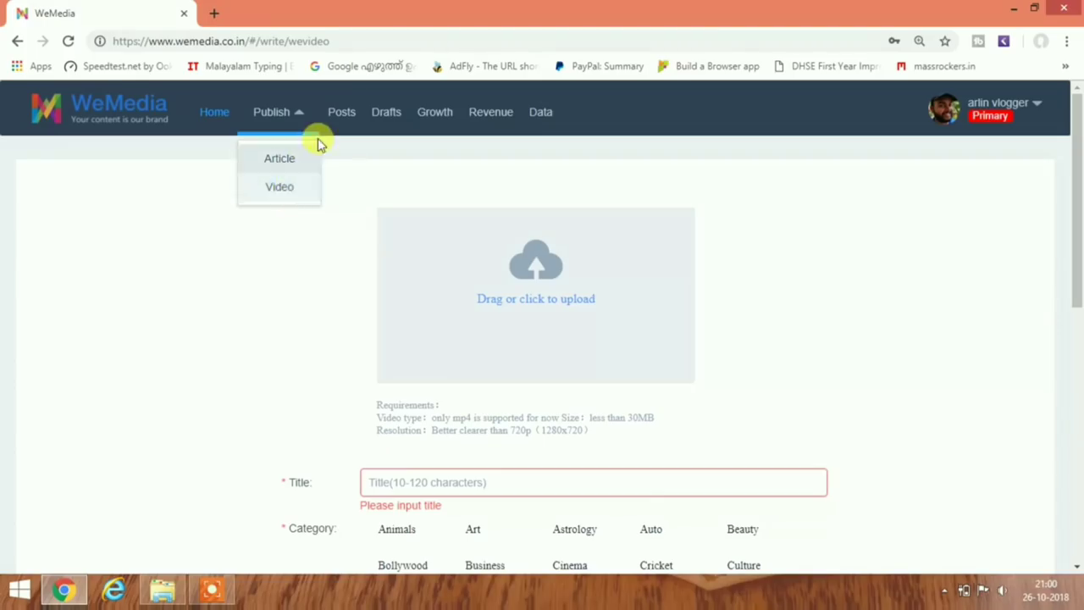
# Open Posts and check the All, Passed and Denied tabs, finding each empty.
pyautogui.click(345, 115)
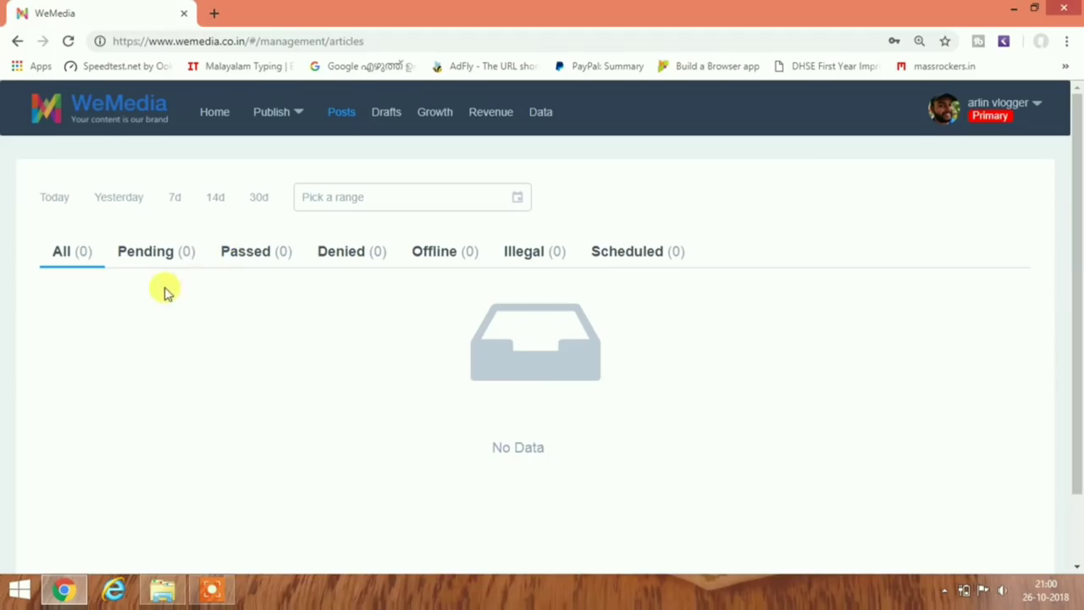
pyautogui.click(72, 257)
pyautogui.click(259, 257)
pyautogui.click(352, 257)
# View the saved Redmi Note 5 Pro draft under Drafts, then open the Growth page.
pyautogui.click(388, 115)
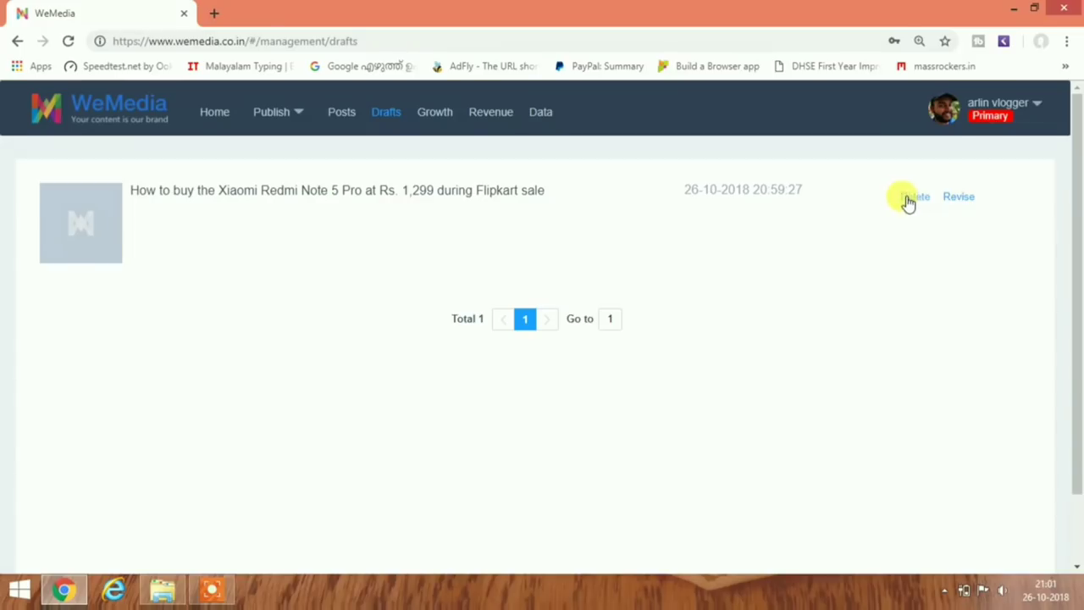
pyautogui.click(434, 119)
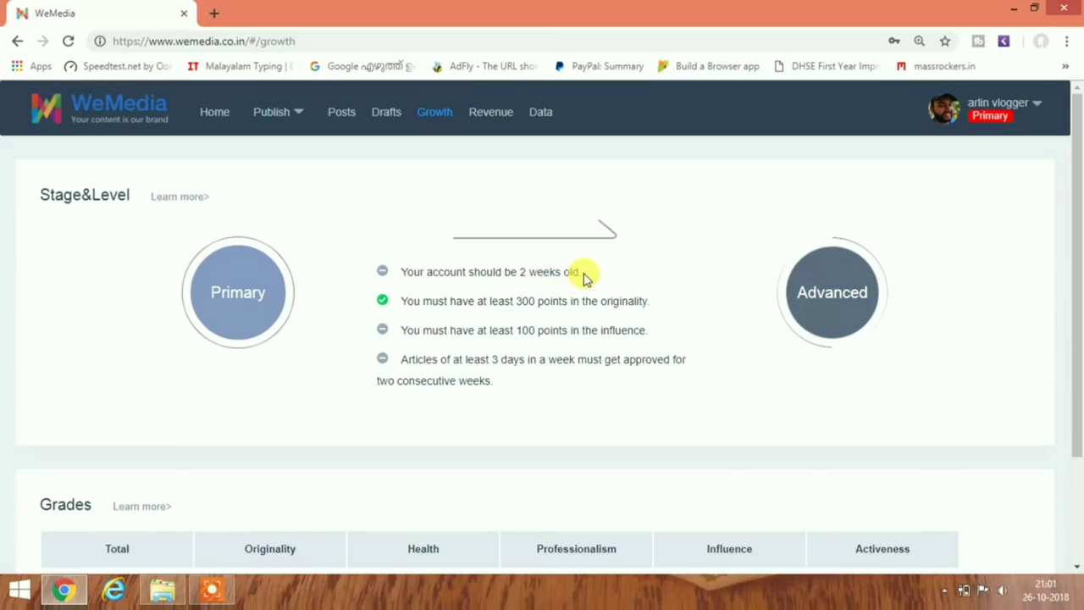
pyautogui.moveTo(587, 277); pyautogui.dragTo(394, 271)
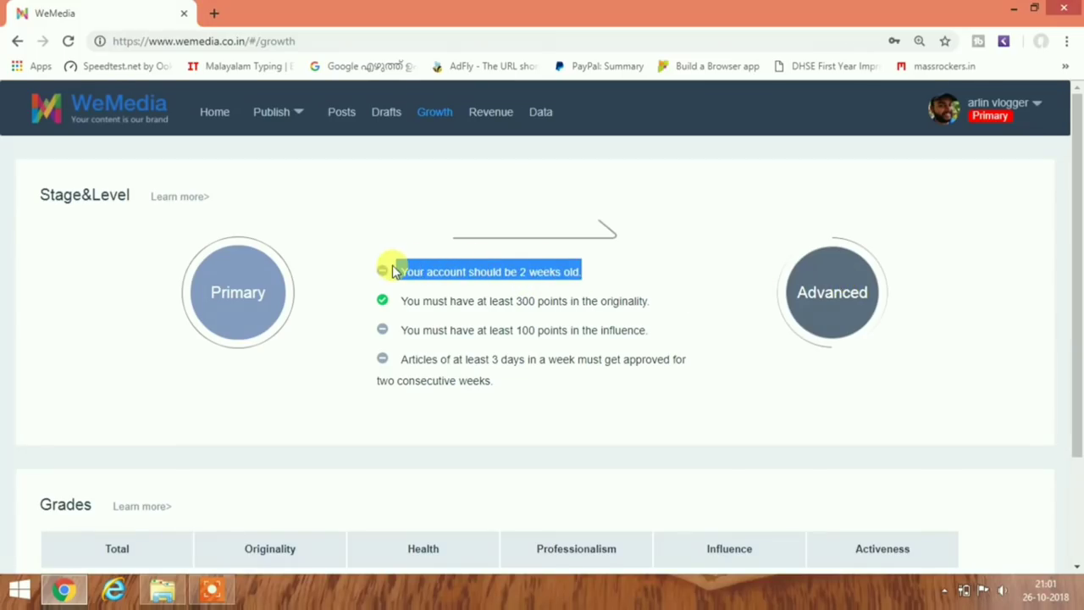
pyautogui.click(599, 277)
pyautogui.moveTo(648, 297); pyautogui.dragTo(398, 299)
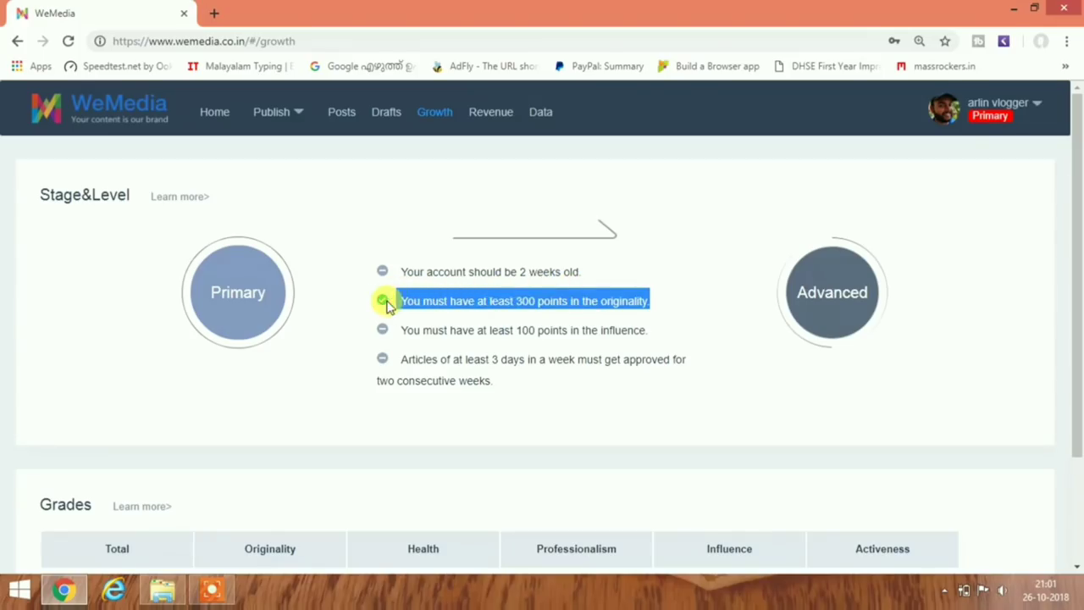
pyautogui.click(657, 305)
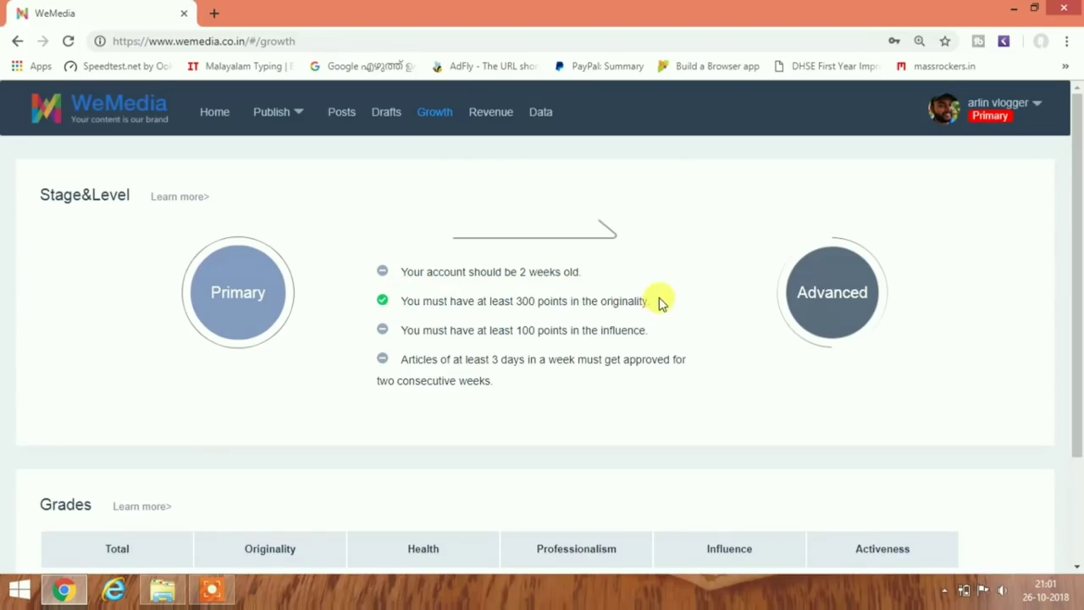
pyautogui.scroll(-1, 669, 292)
pyautogui.scroll(-1, 669, 288)
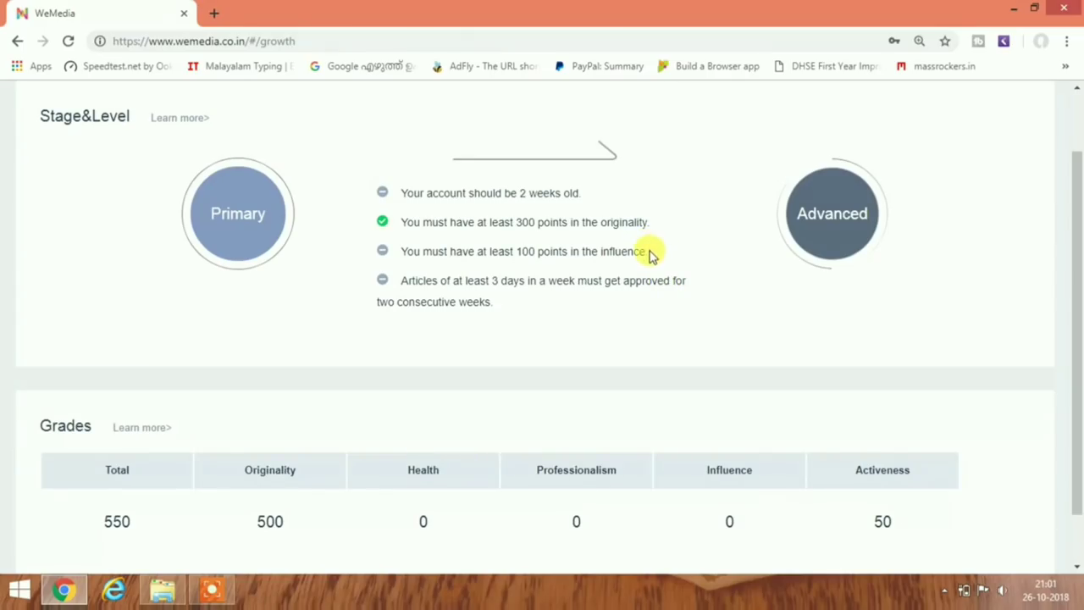
pyautogui.moveTo(651, 254); pyautogui.dragTo(403, 250)
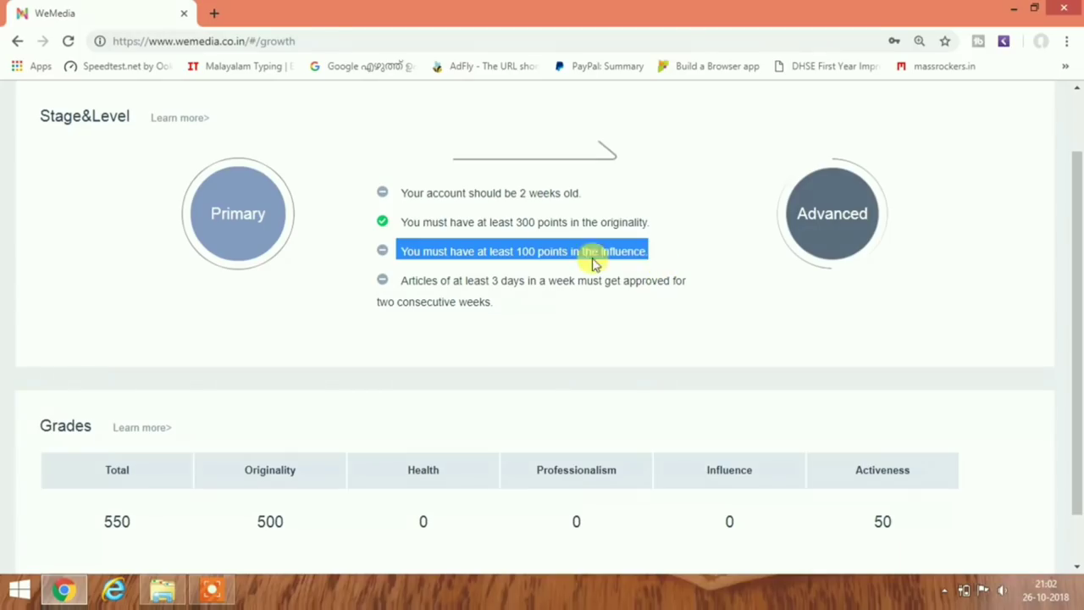
pyautogui.click(677, 280)
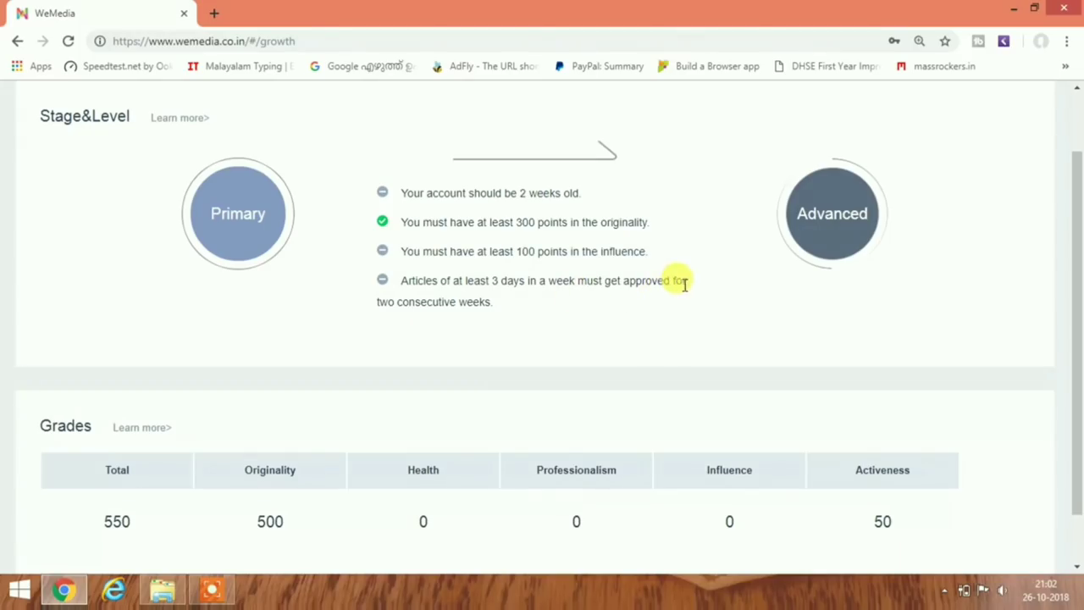
pyautogui.moveTo(508, 302); pyautogui.dragTo(402, 278)
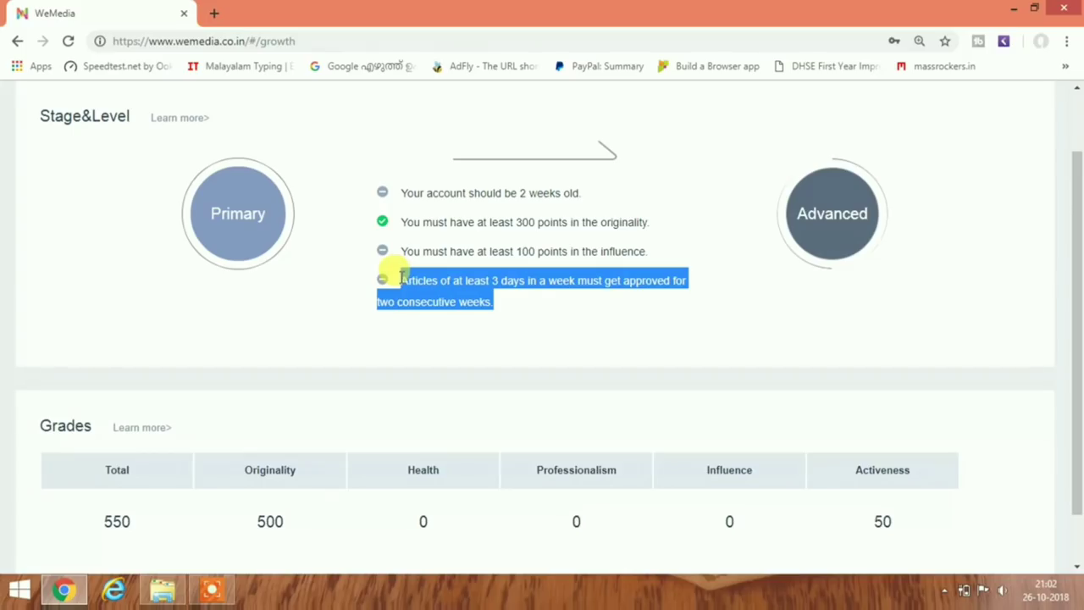
pyautogui.click(543, 314)
pyautogui.scroll(1, 573, 301)
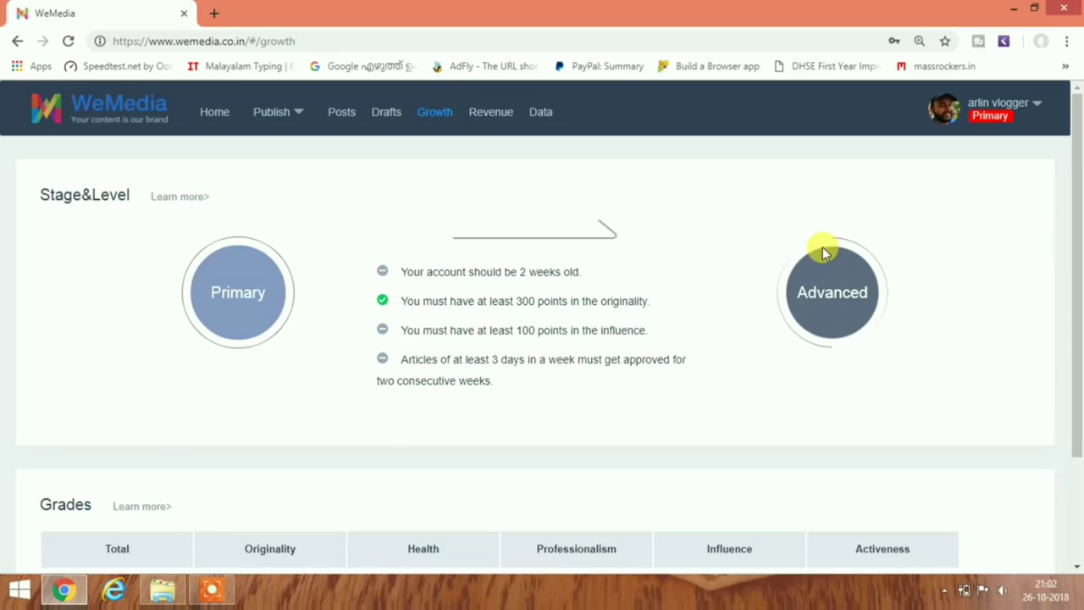
pyautogui.scroll(-2, 823, 247)
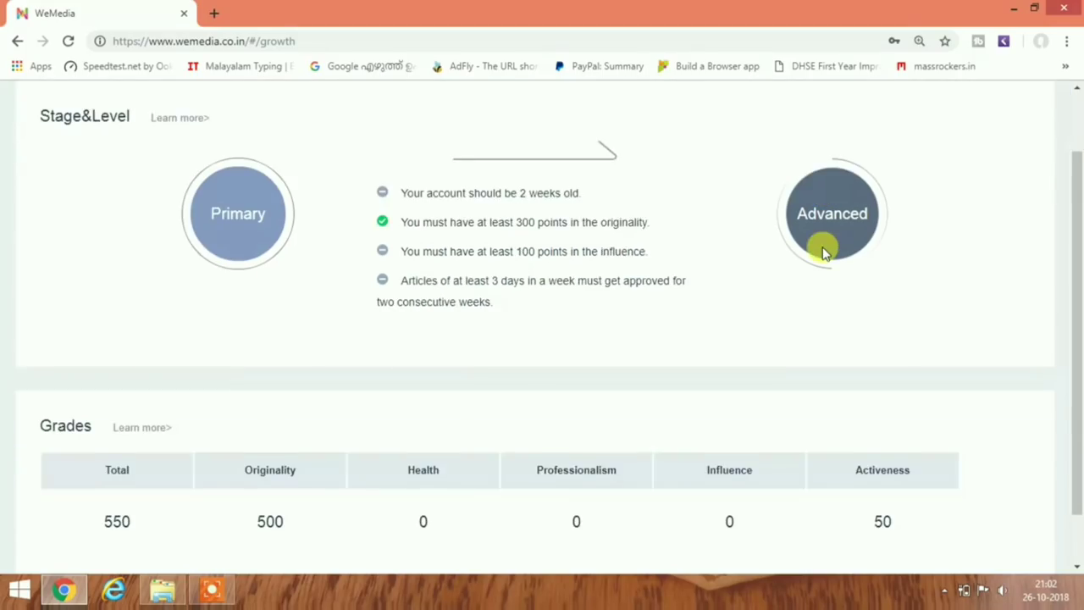
pyautogui.scroll(1, 822, 249)
pyautogui.scroll(1, 813, 258)
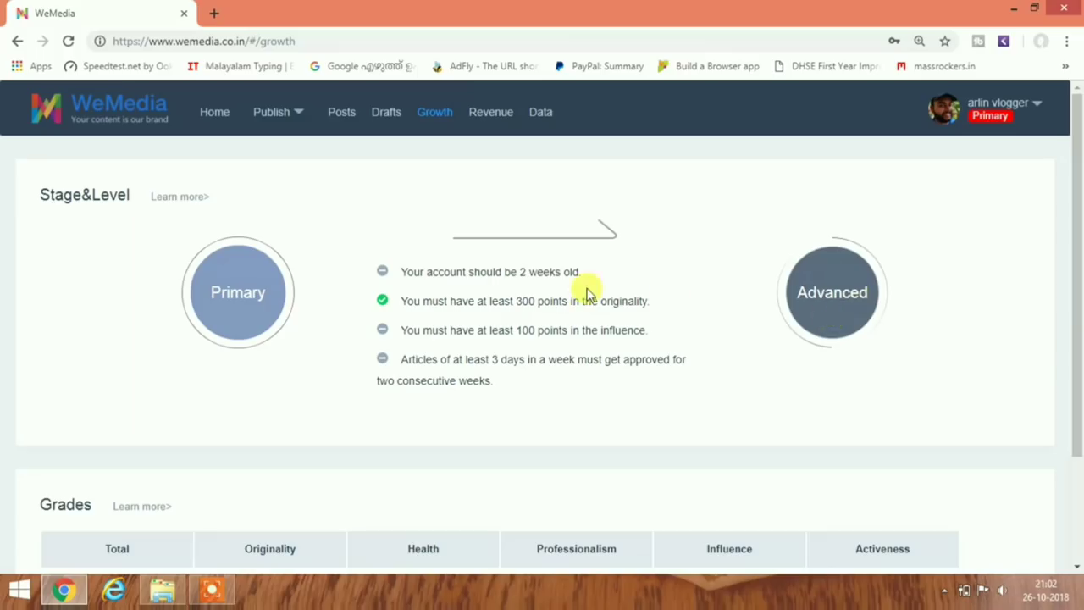
pyautogui.moveTo(587, 277); pyautogui.dragTo(395, 267)
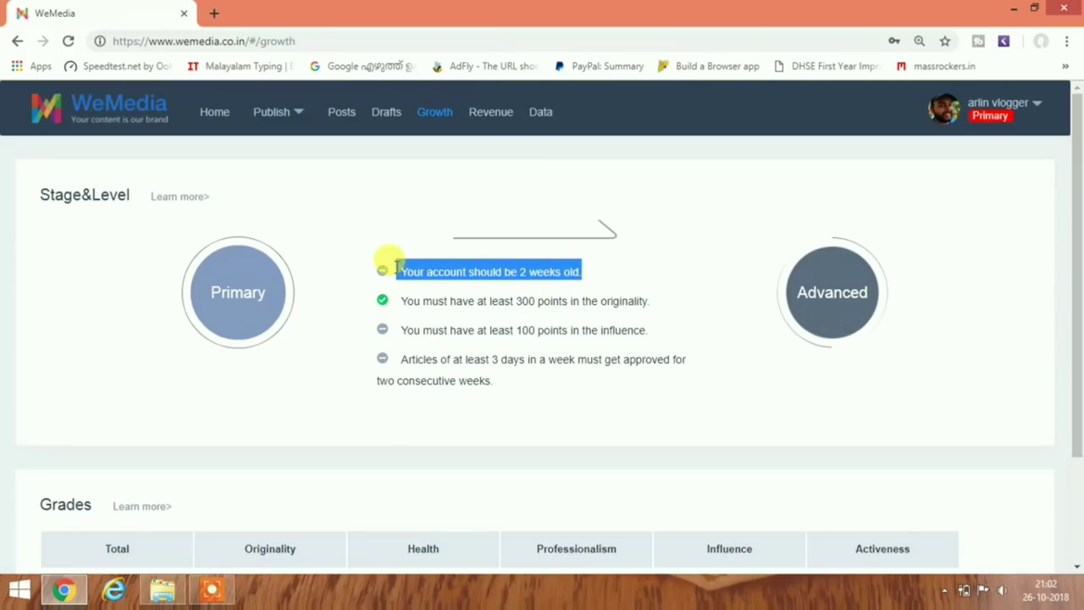
pyautogui.click(632, 282)
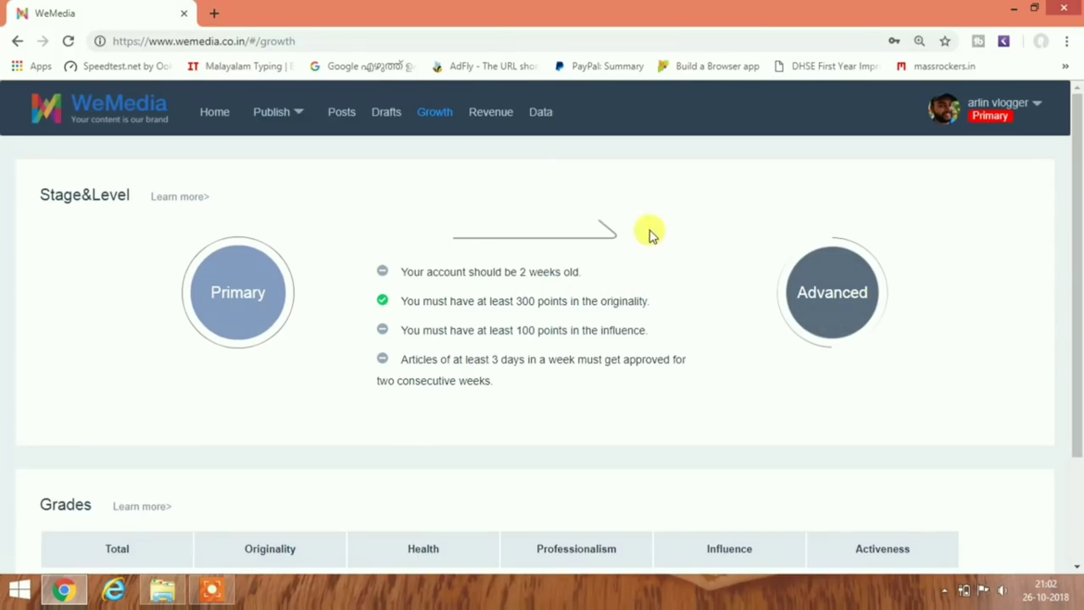
# On the Revenue page, highlight the ₹0 balance and 1000 rupee threshold, then open Payment Information.
pyautogui.click(491, 112)
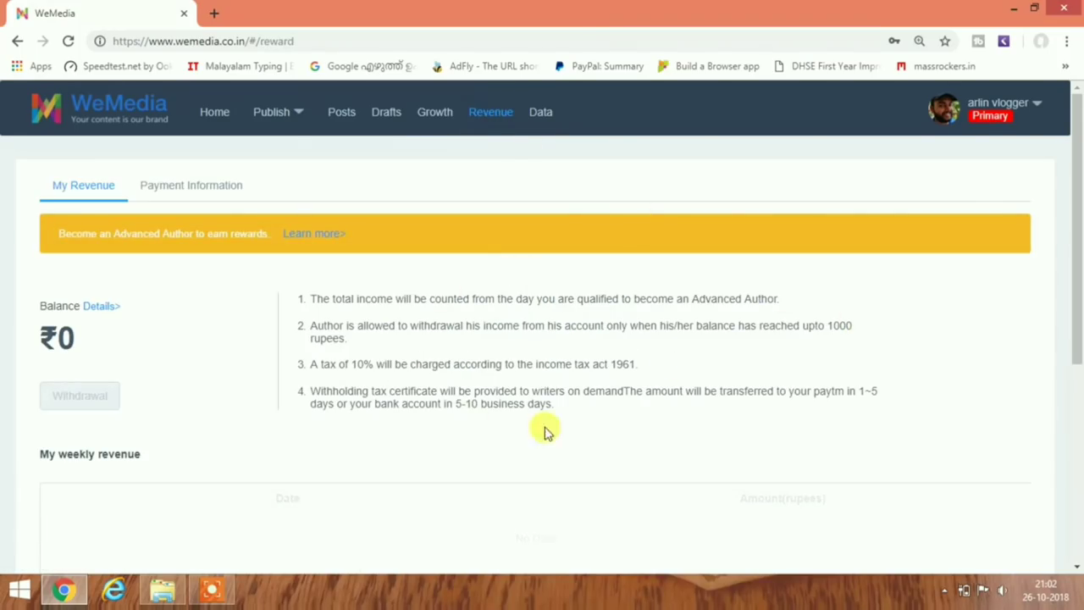
pyautogui.moveTo(88, 341); pyautogui.dragTo(46, 336)
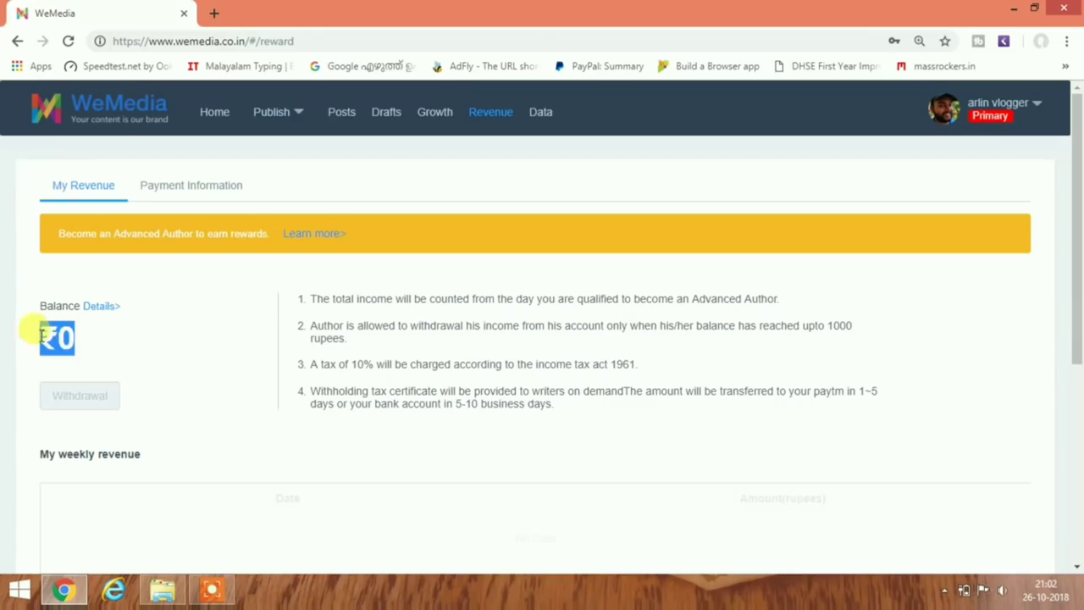
pyautogui.click(120, 336)
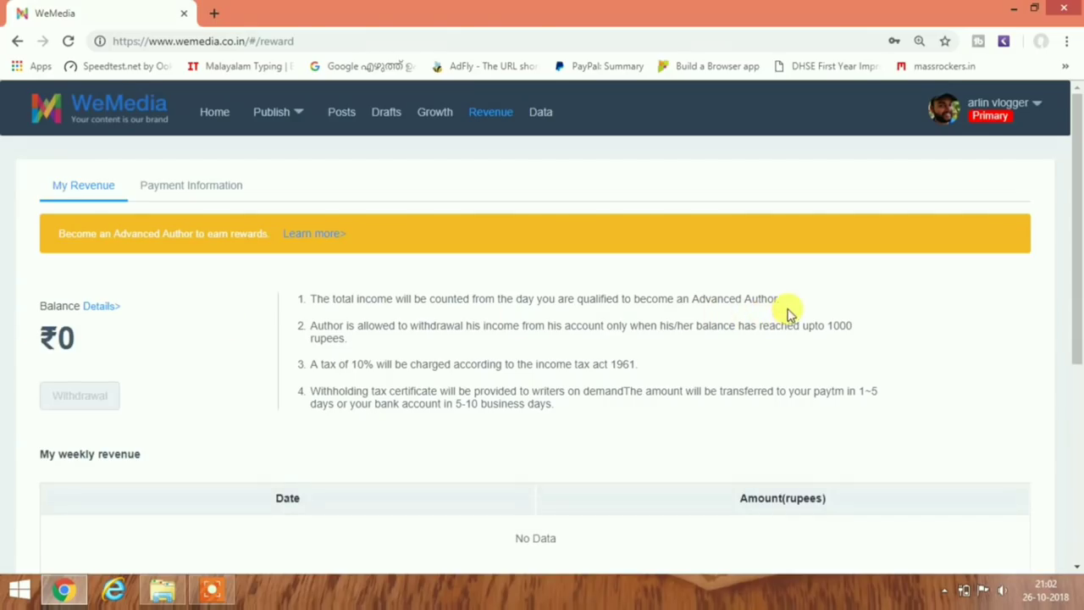
pyautogui.moveTo(855, 325); pyautogui.dragTo(836, 326)
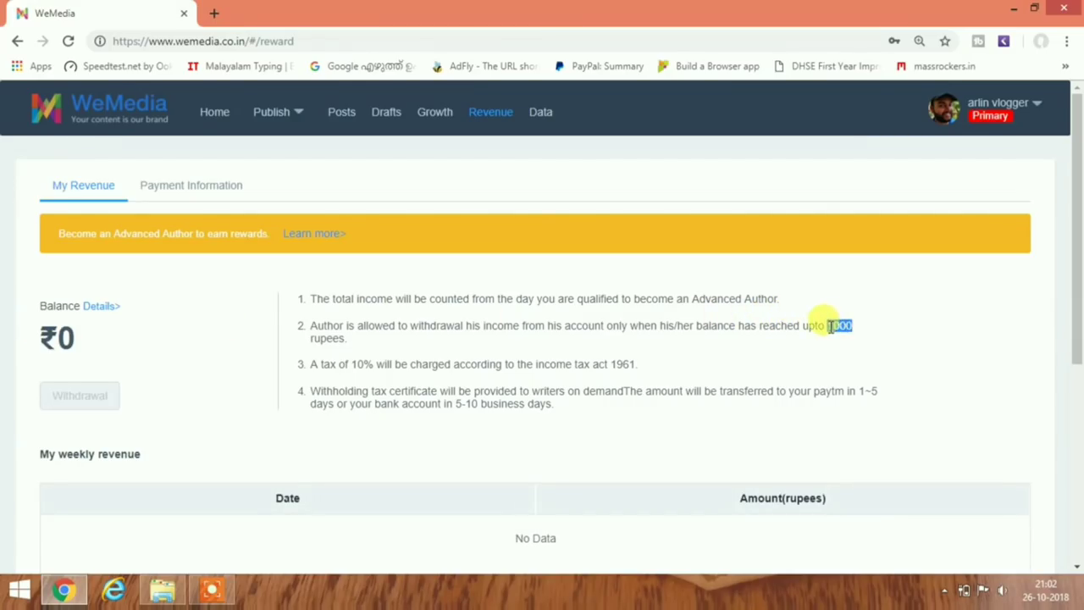
pyautogui.scroll(-1, 623, 361)
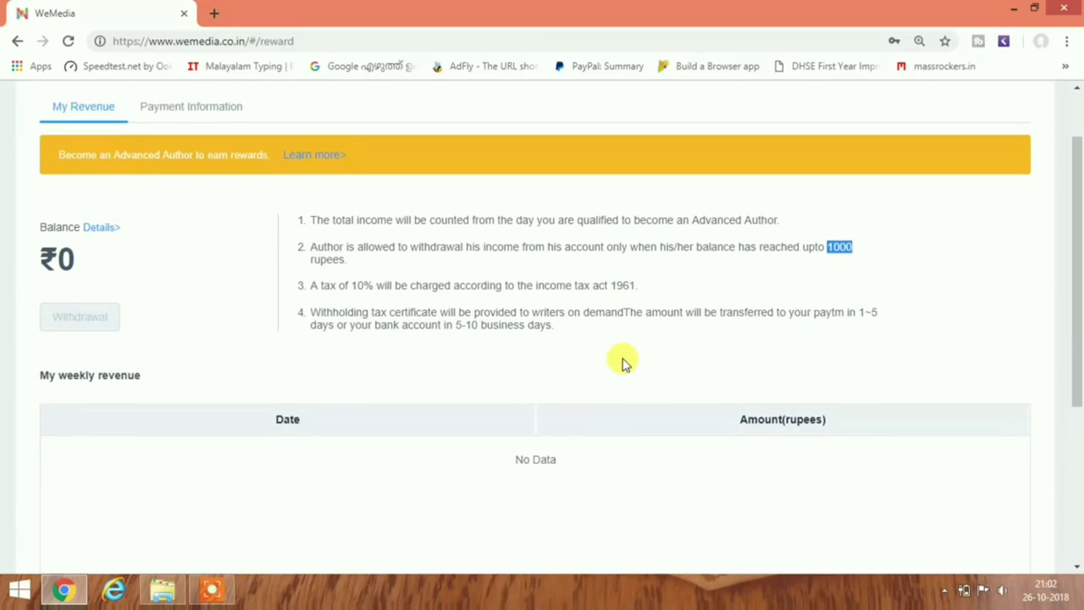
pyautogui.scroll(1, 622, 362)
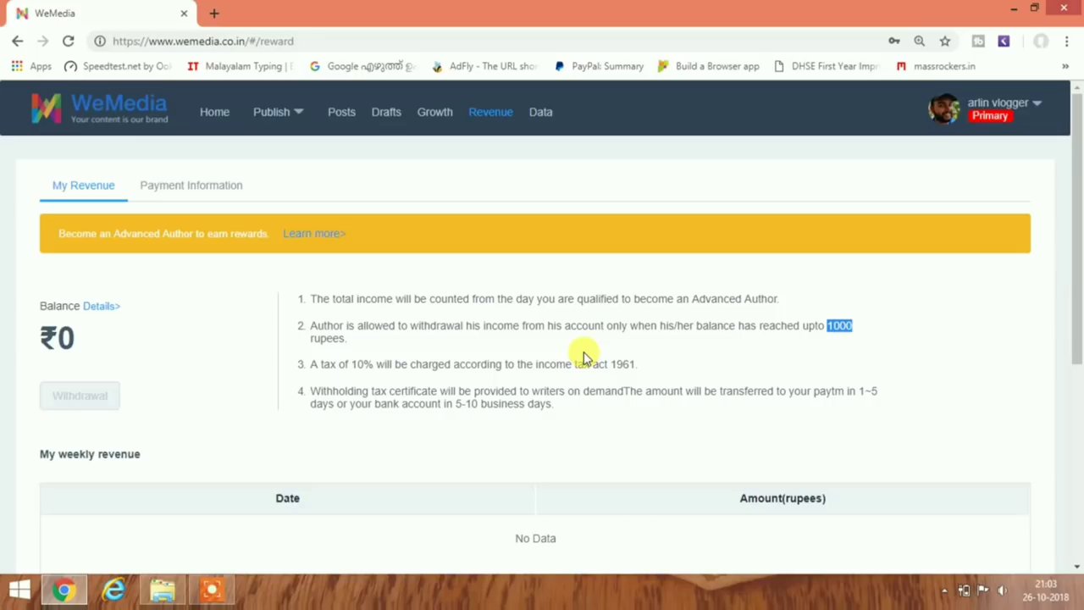
pyautogui.scroll(-4, 583, 358)
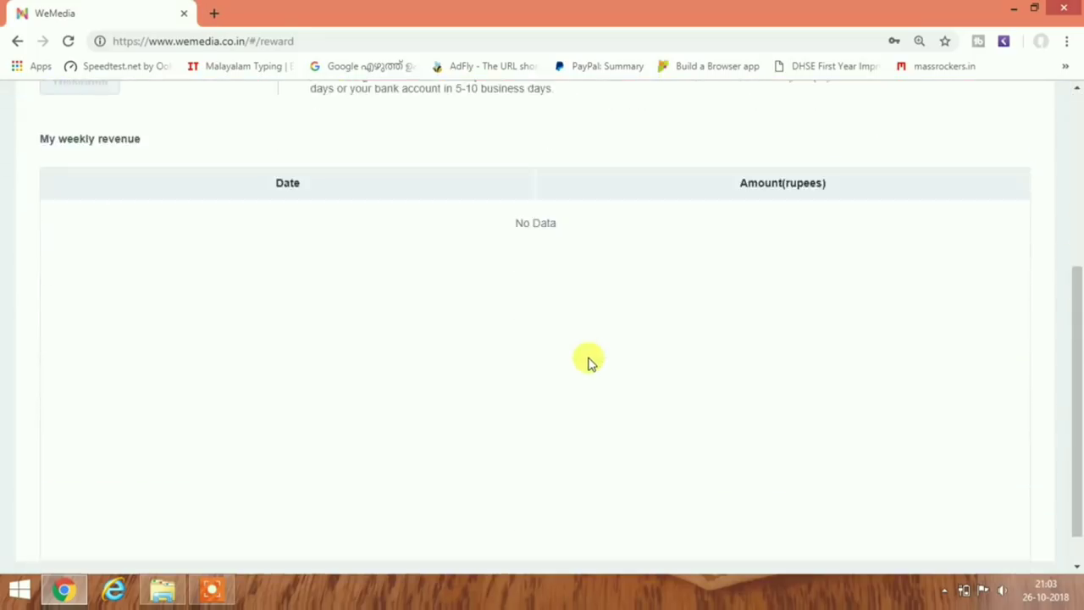
pyautogui.scroll(1, 588, 361)
pyautogui.scroll(3, 588, 360)
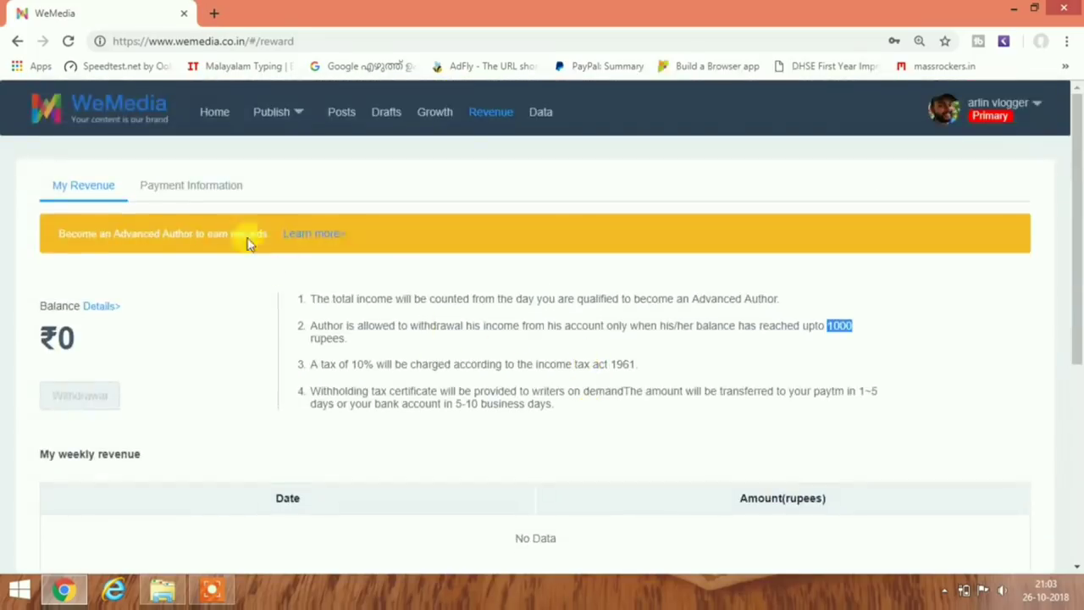
pyautogui.click(203, 191)
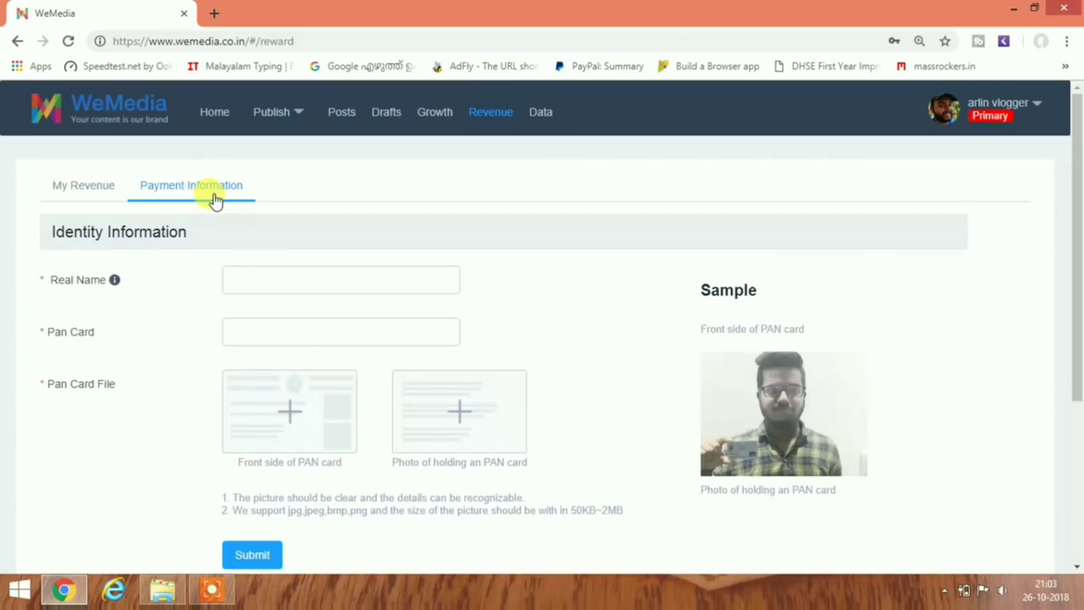
# Inspect the still-empty real name and PAN card number fields in the identity section.
pyautogui.scroll(-1, 213, 200)
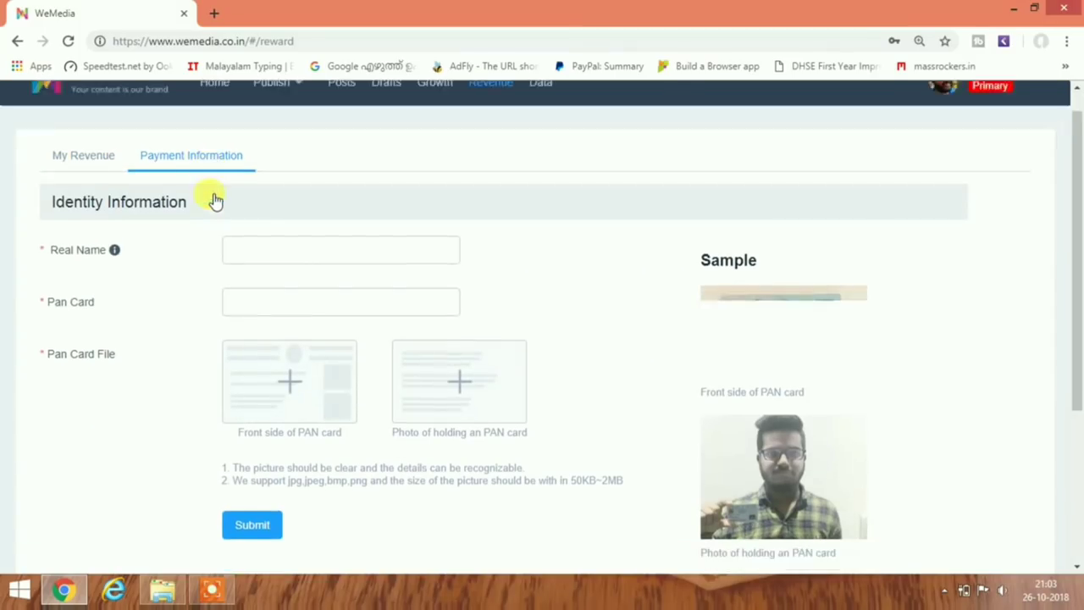
pyautogui.click(262, 200)
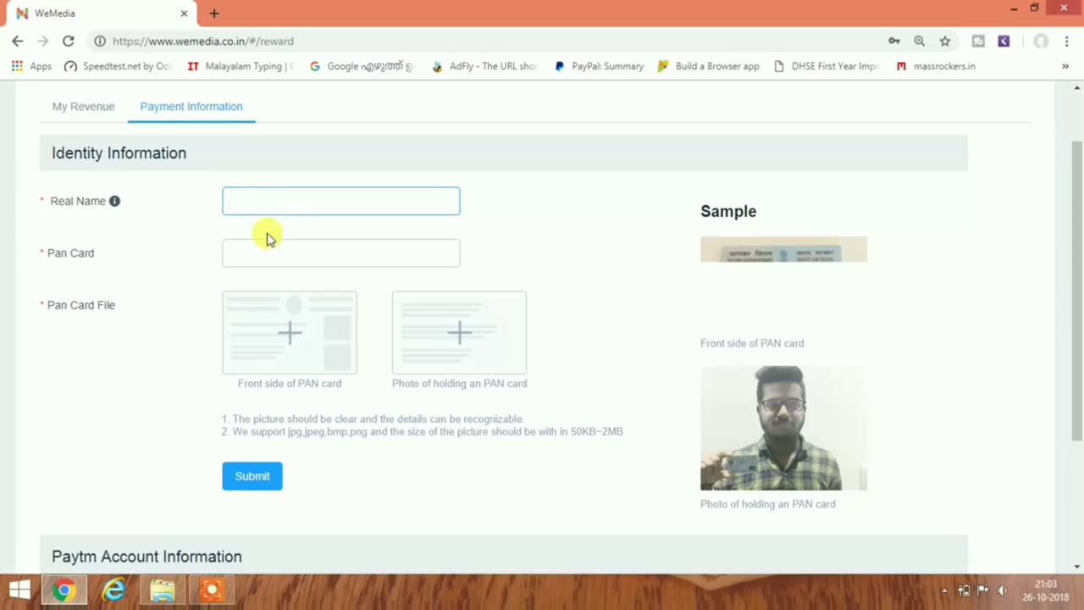
pyautogui.click(269, 254)
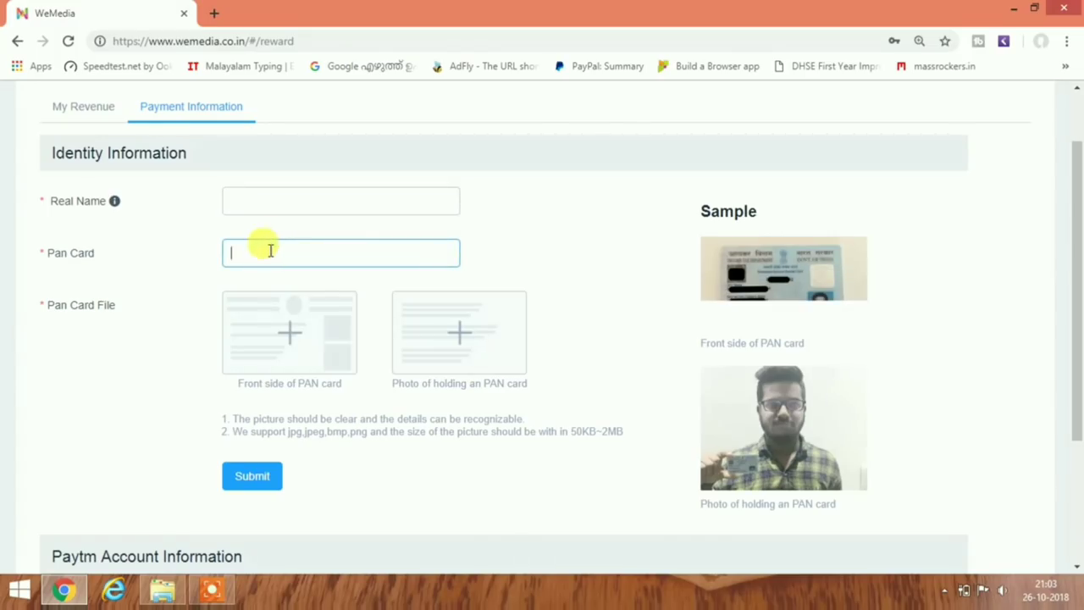
pyautogui.click(272, 204)
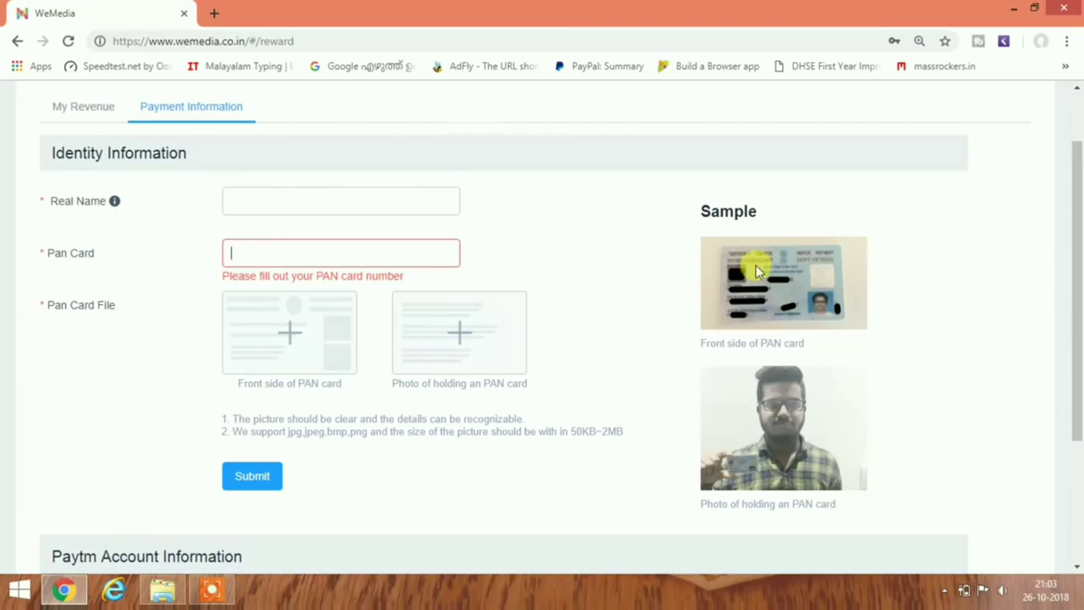
pyautogui.press('Tab')
# Review the Paytm and bank account sections, highlighting the bank approval notice, then return to the top.
pyautogui.scroll(-2, 477, 432)
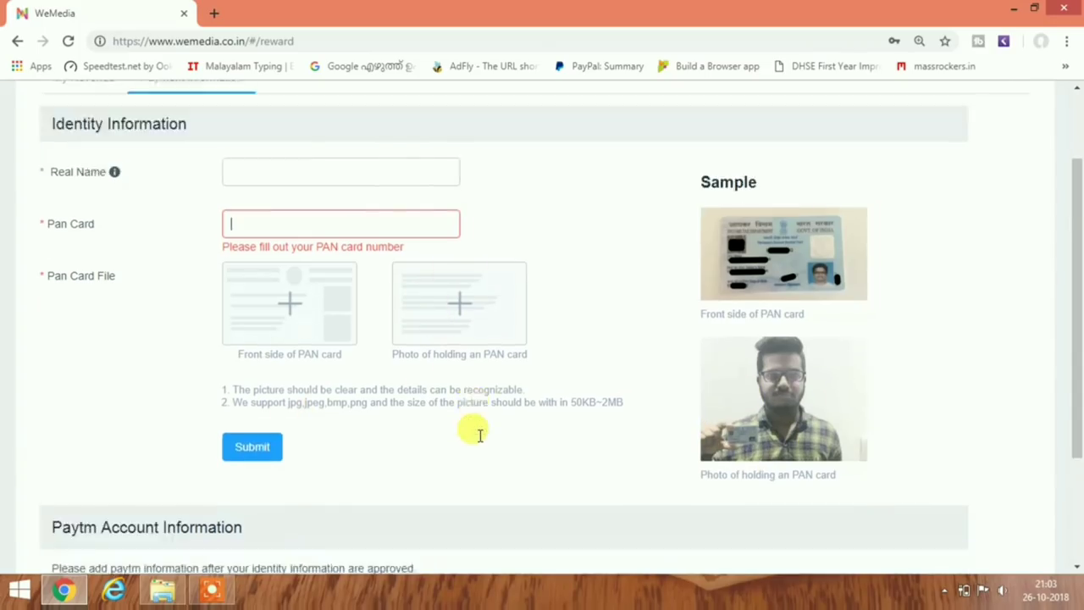
pyautogui.scroll(-1, 473, 392)
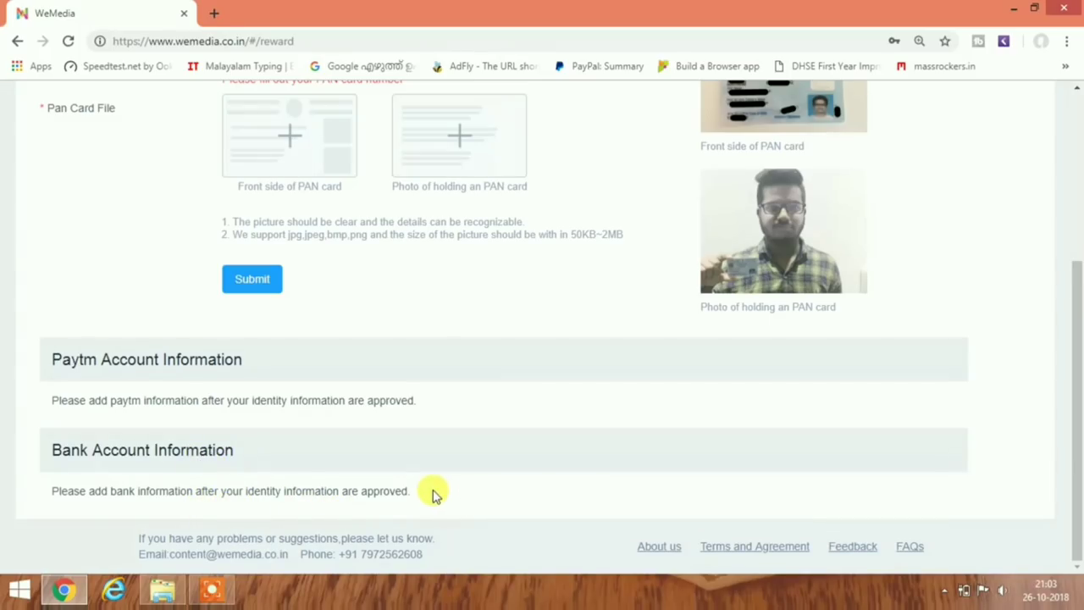
pyautogui.moveTo(426, 492); pyautogui.dragTo(36, 487)
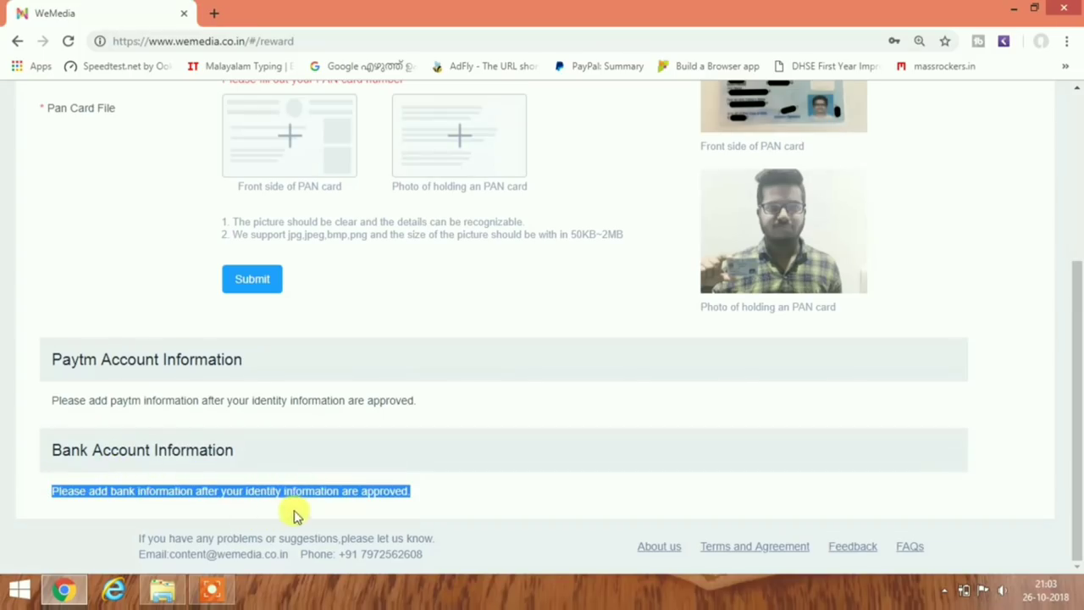
pyautogui.scroll(2, 498, 483)
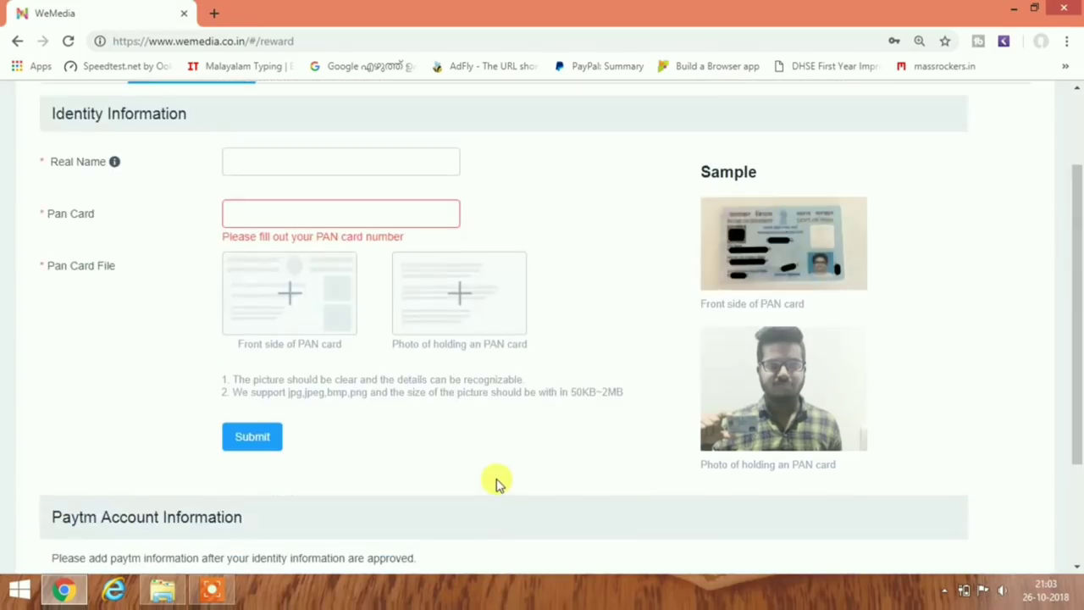
pyautogui.scroll(2, 497, 482)
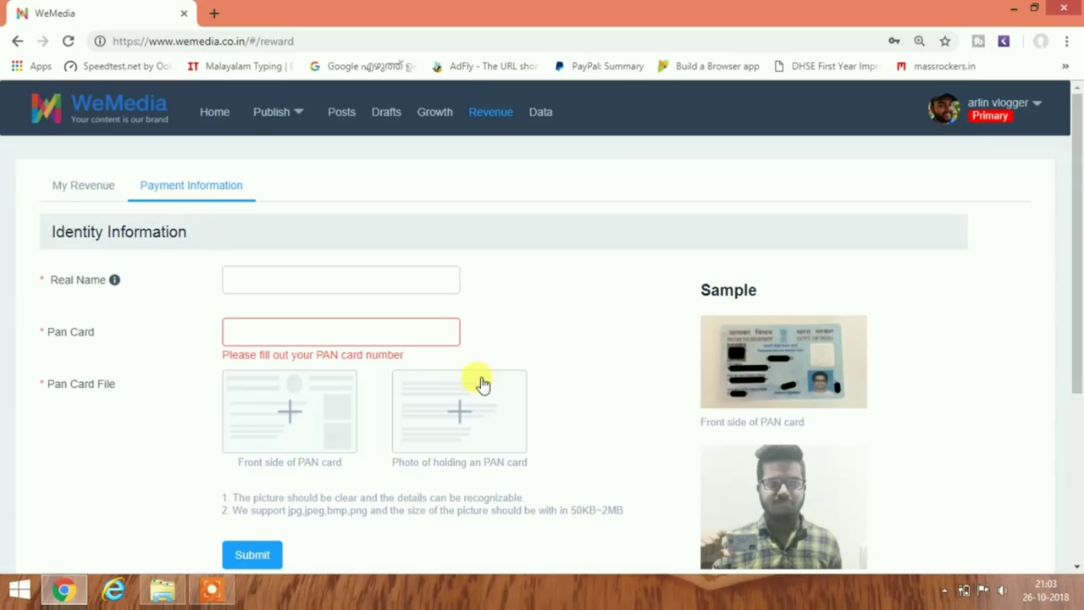
pyautogui.scroll(-3, 483, 414)
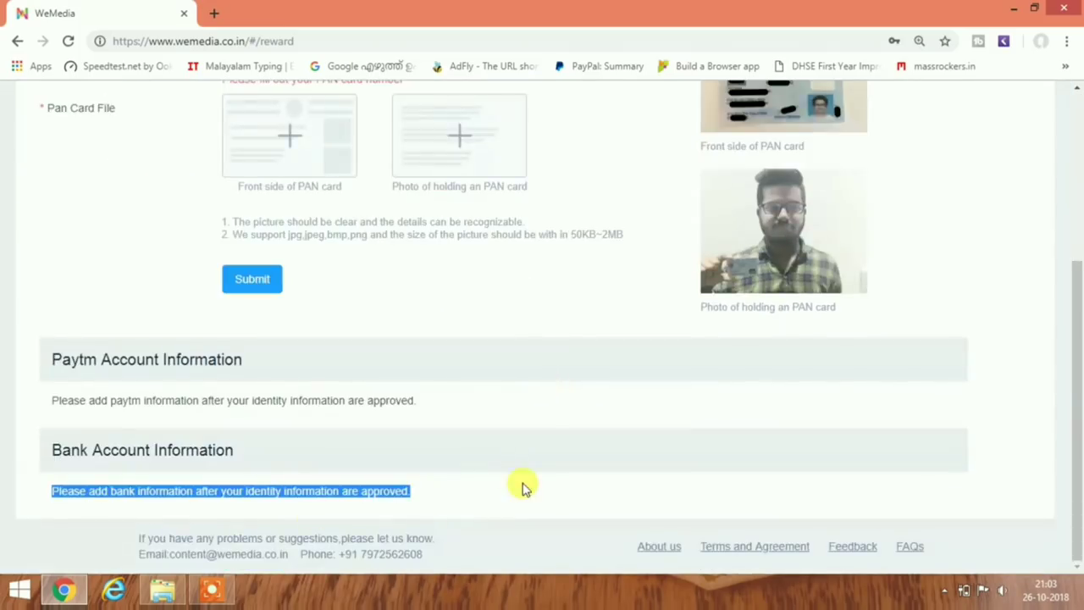
pyautogui.scroll(3, 519, 483)
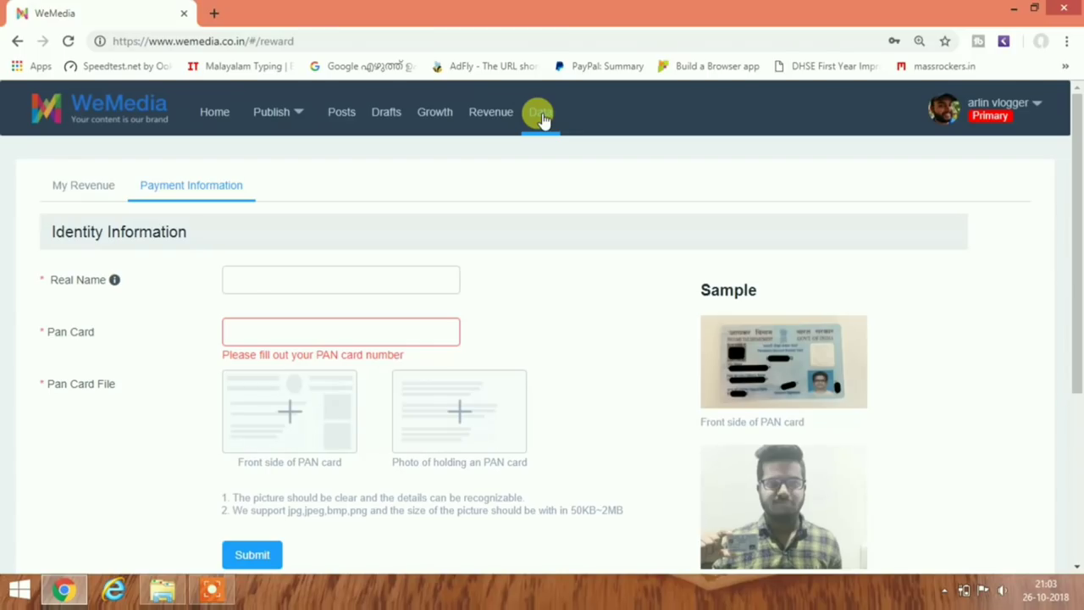
# View the last-30-days post statistics on the Data page, then return to the Home dashboard.
pyautogui.click(542, 119)
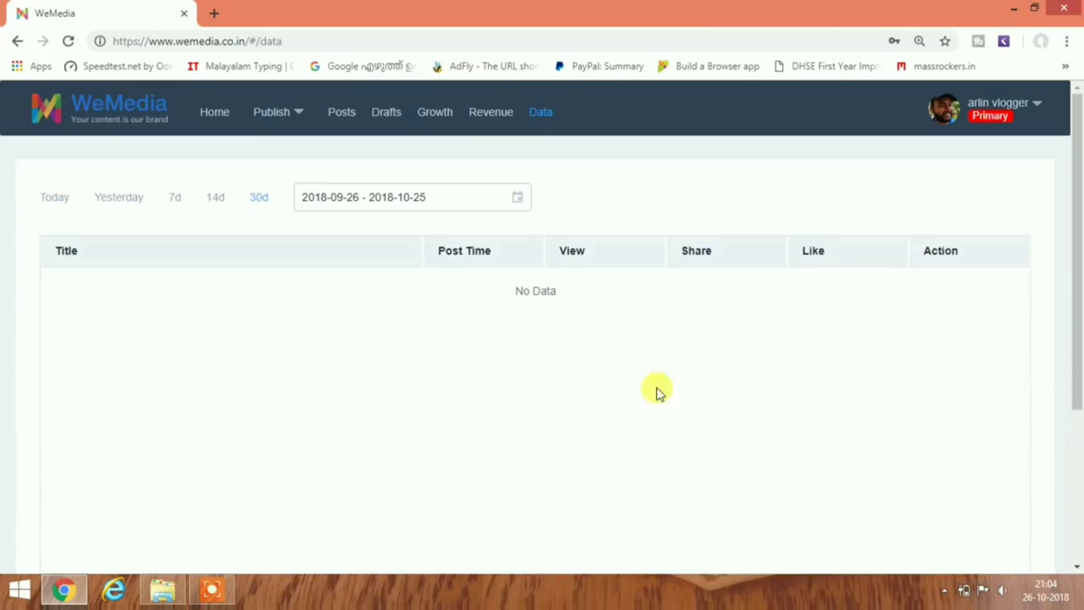
pyautogui.click(121, 118)
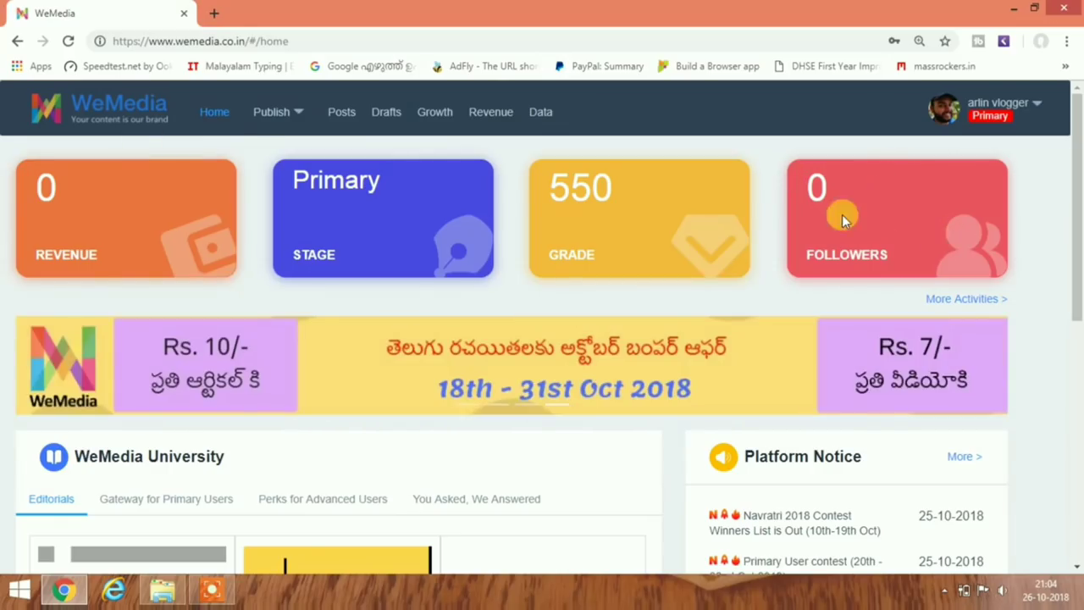
pyautogui.scroll(-1, 842, 214)
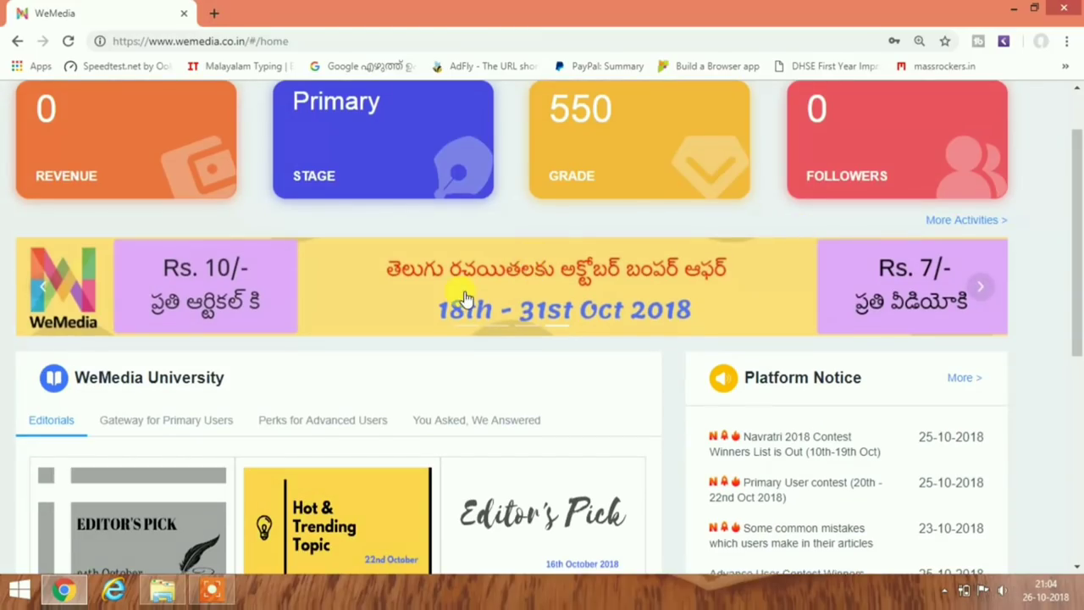
pyautogui.rightClick(462, 297)
pyautogui.click(425, 301)
pyautogui.click(967, 286)
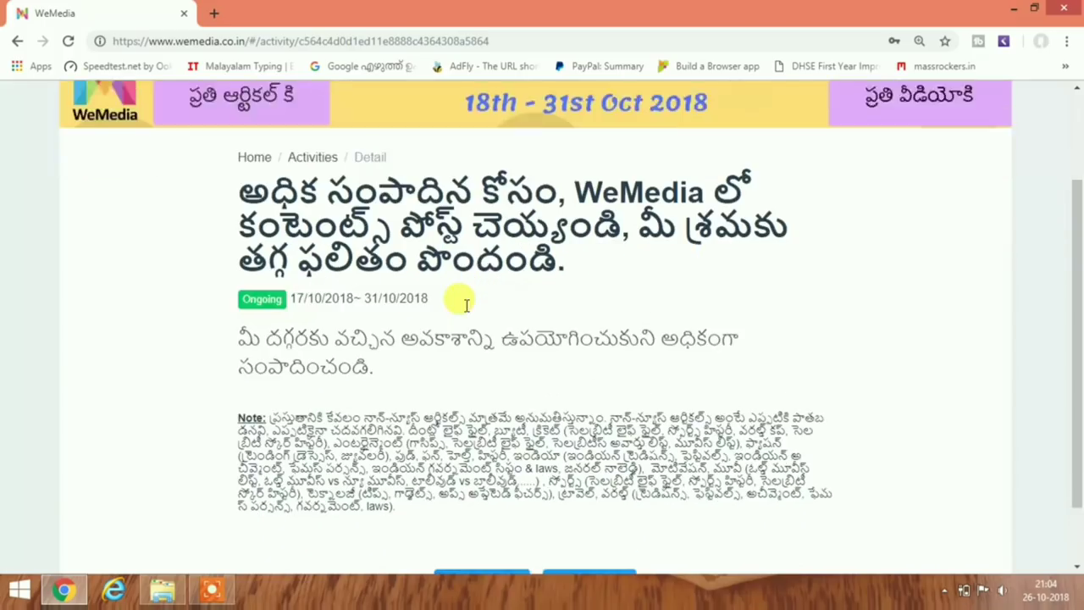
pyautogui.scroll(2, 605, 278)
pyautogui.scroll(-3, 641, 291)
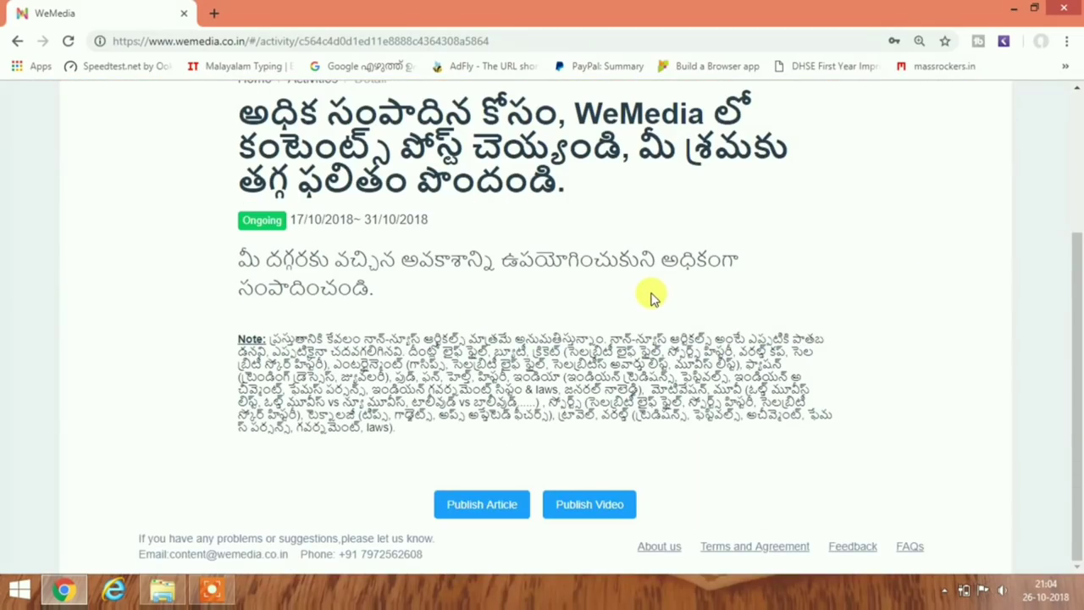
pyautogui.scroll(2, 649, 293)
pyautogui.scroll(-2, 608, 283)
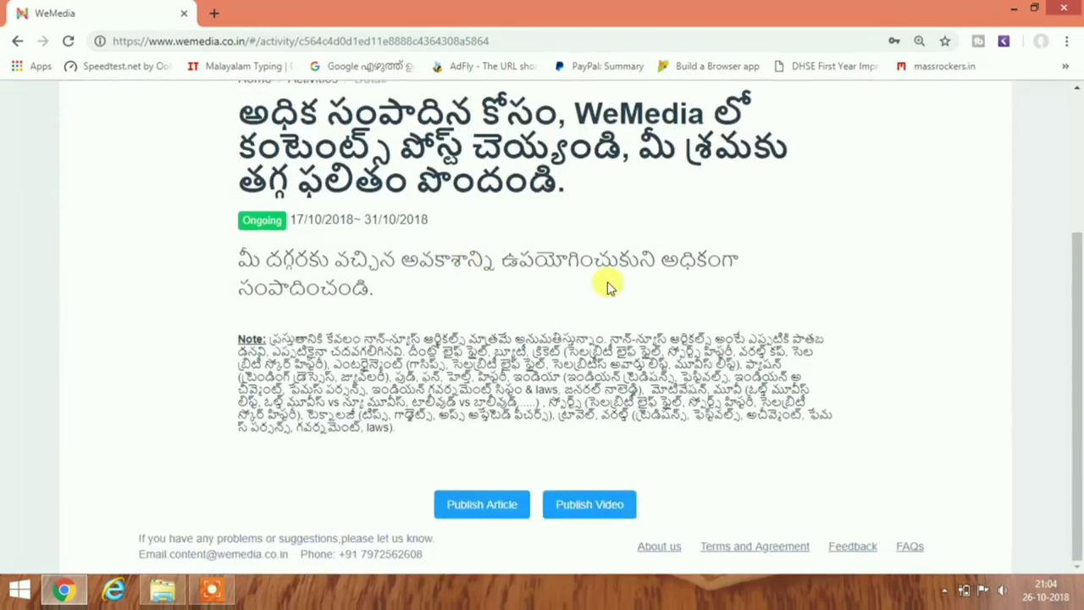
pyautogui.scroll(3, 607, 283)
pyautogui.click(17, 41)
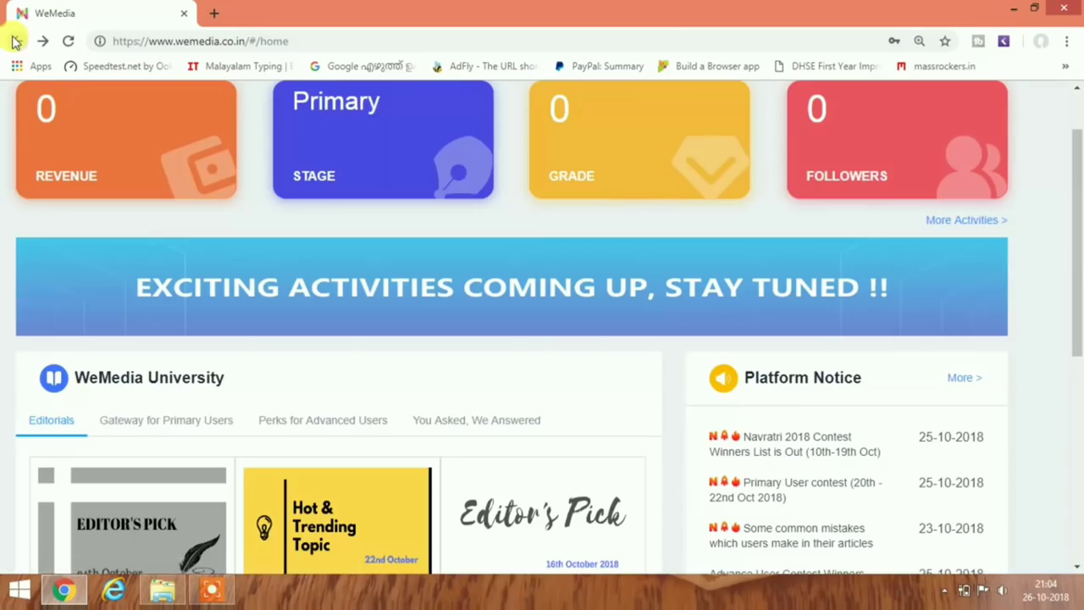
pyautogui.scroll(1, 624, 302)
pyautogui.scroll(-2, 661, 302)
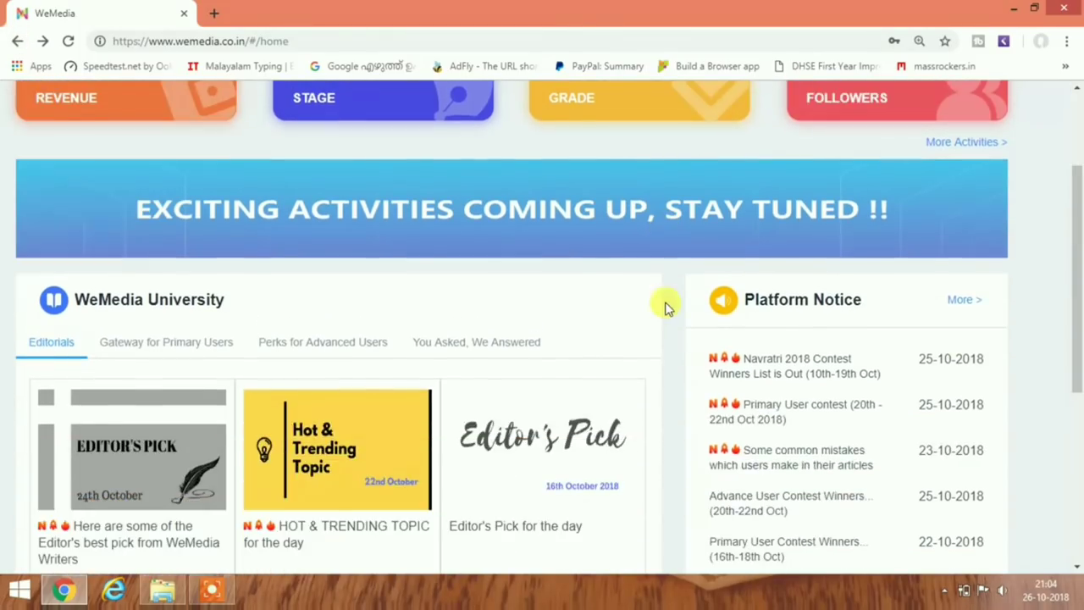
pyautogui.scroll(1, 653, 300)
pyautogui.scroll(1, 653, 307)
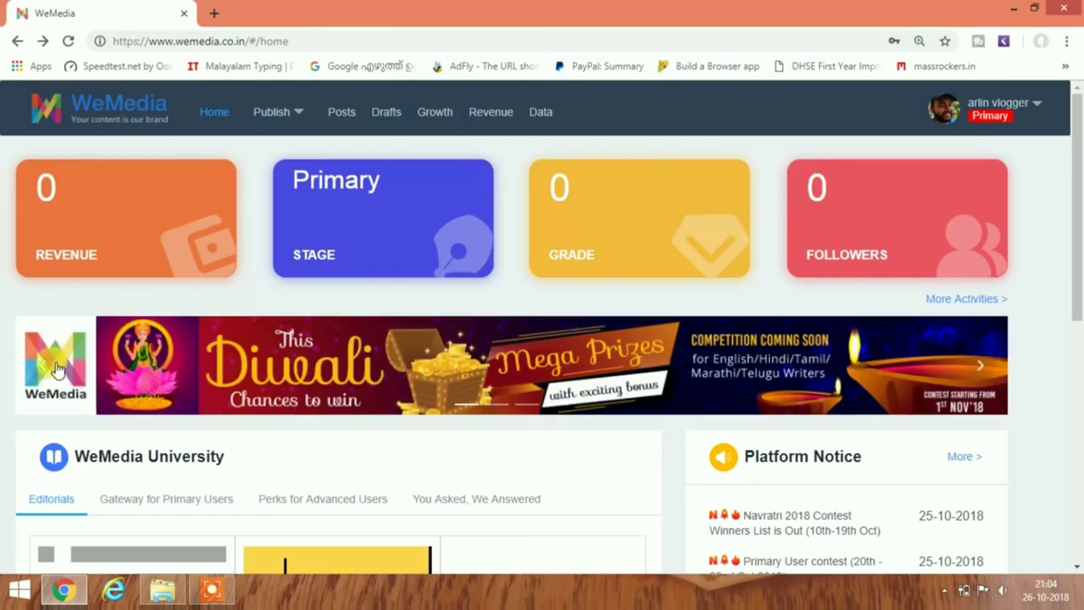
pyautogui.click(32, 365)
pyautogui.click(33, 368)
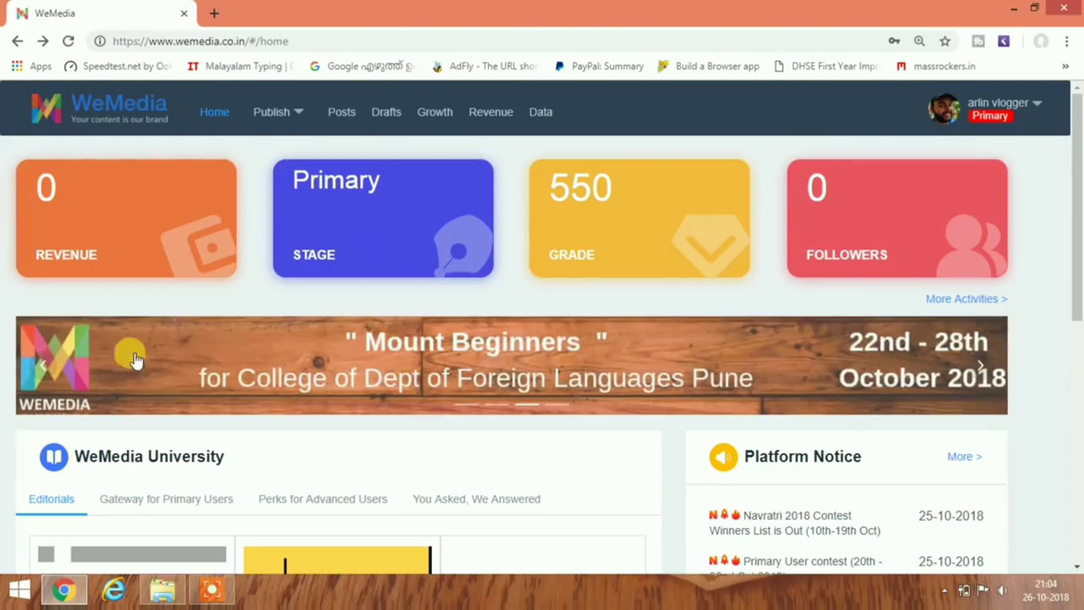
pyautogui.click(38, 366)
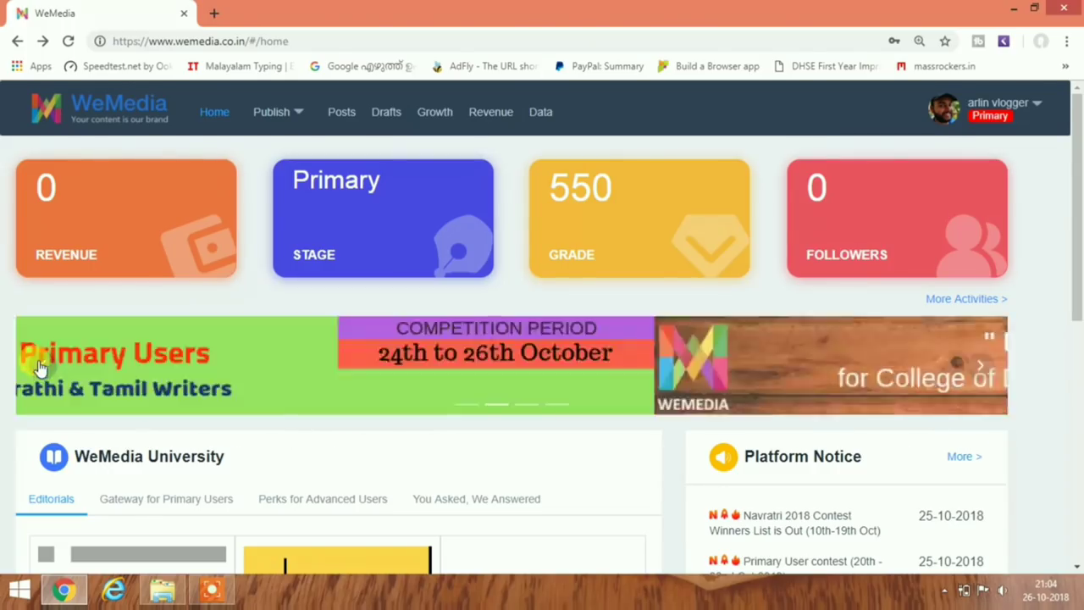
pyautogui.click(39, 366)
pyautogui.click(38, 366)
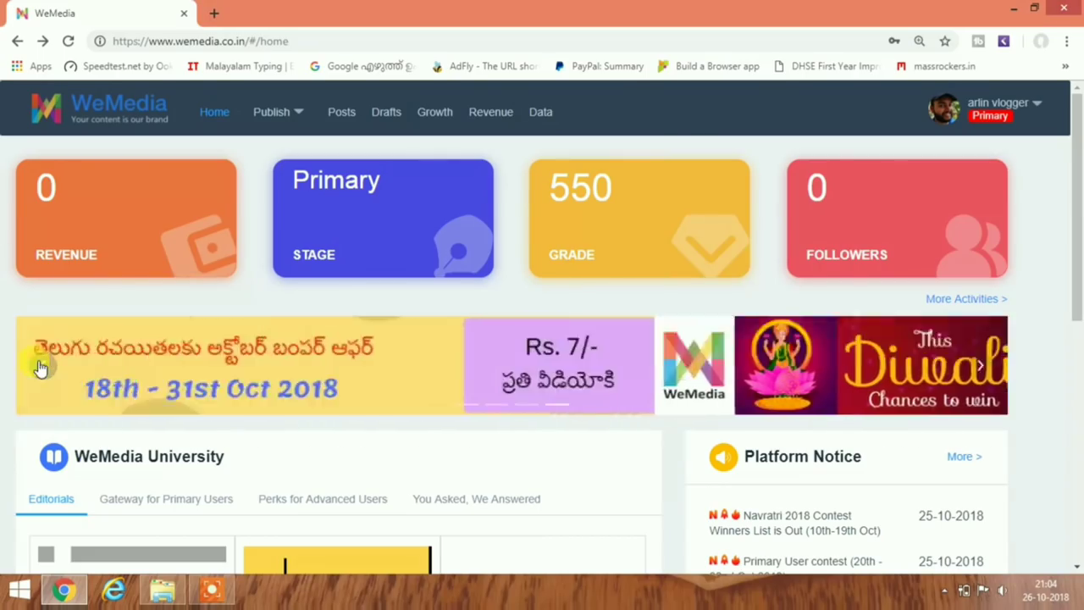
pyautogui.click(38, 366)
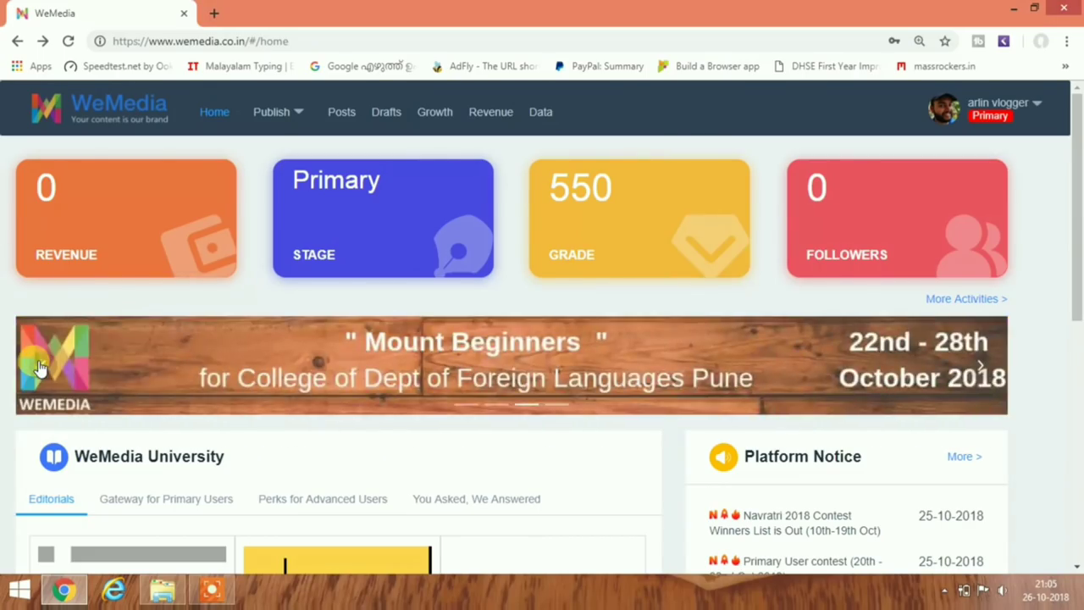
pyautogui.click(38, 366)
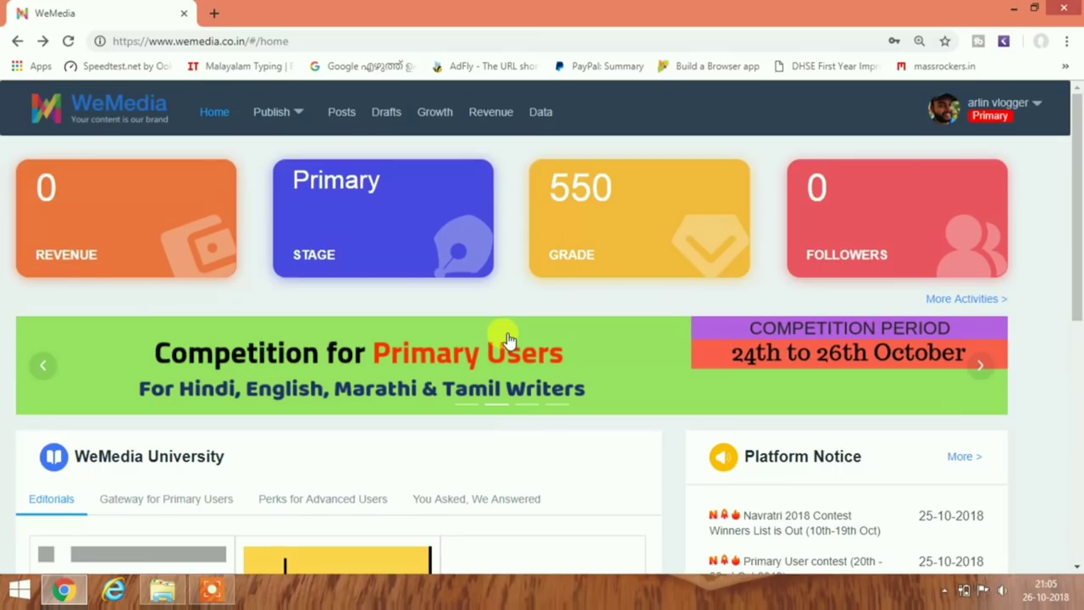
pyautogui.scroll(-2, 508, 339)
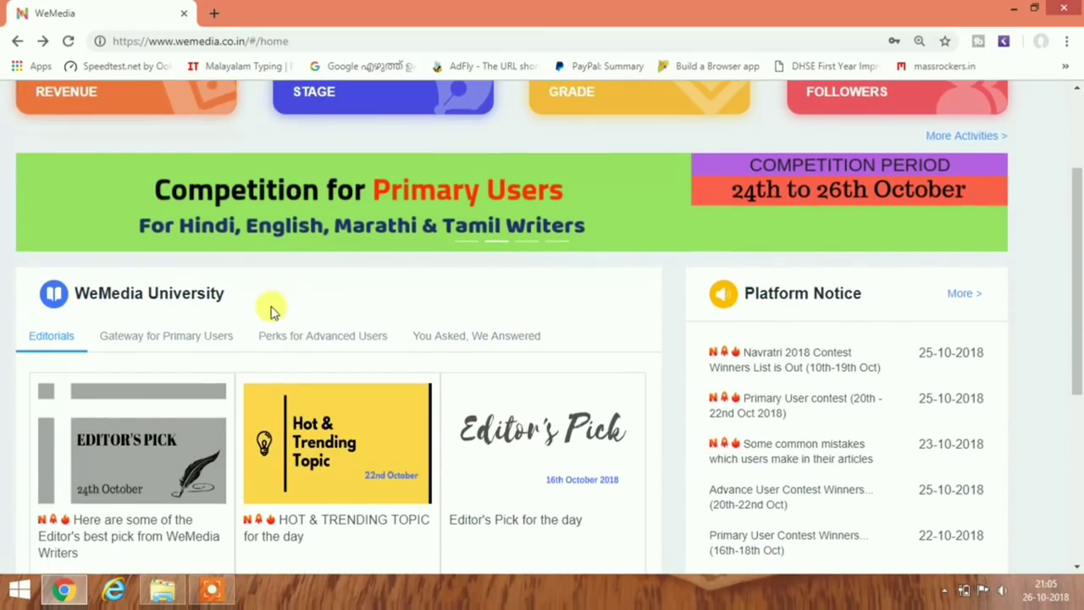
pyautogui.scroll(-4, 271, 312)
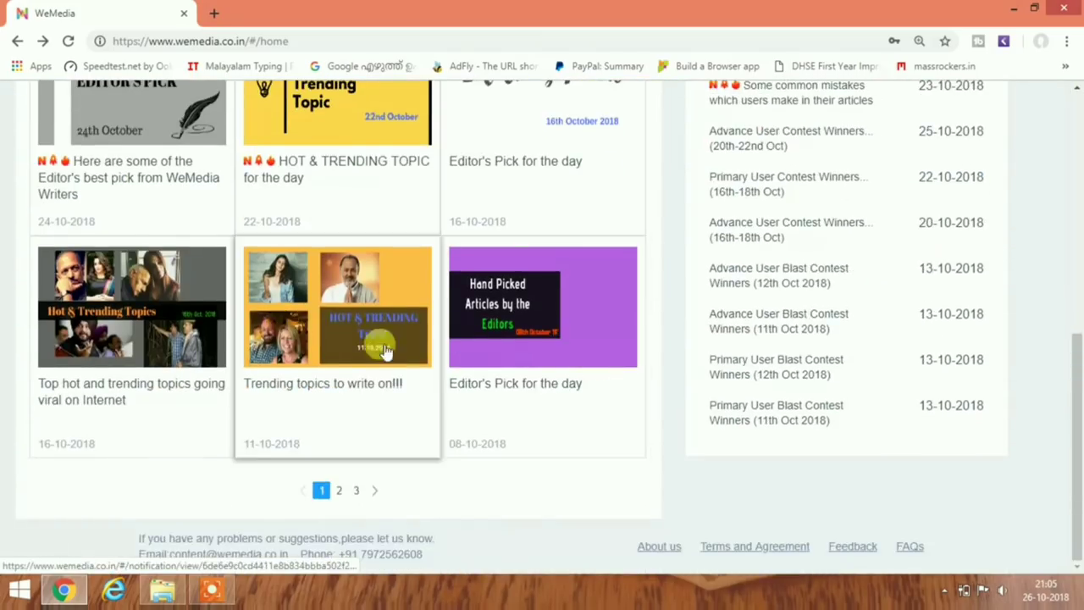
pyautogui.scroll(6, 384, 350)
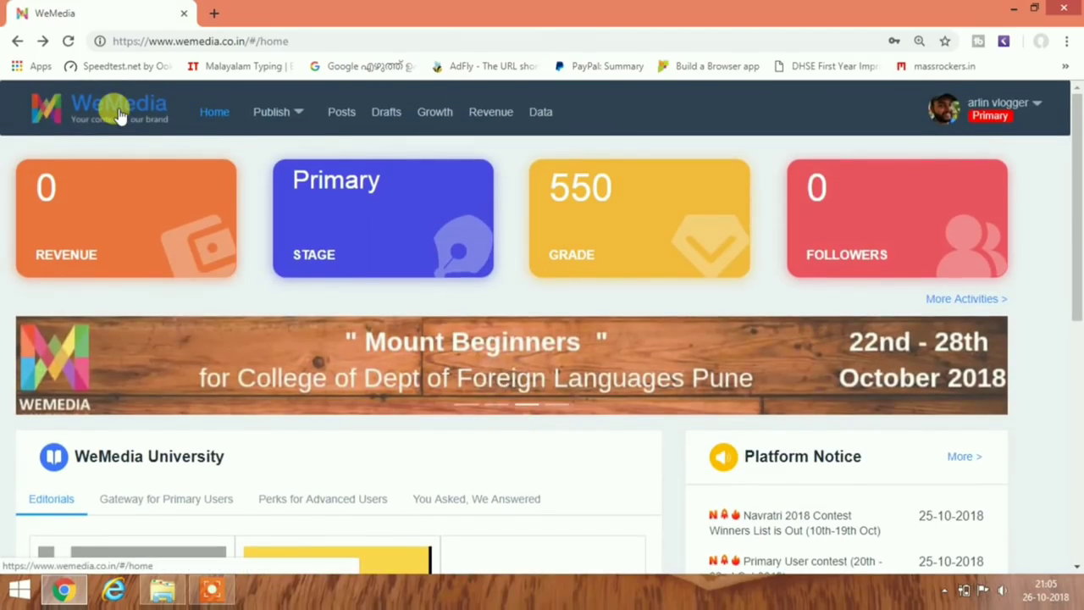
# Browse the Gateway for Primary Users guides, from creative story writing to keeping it simple.
pyautogui.click(182, 499)
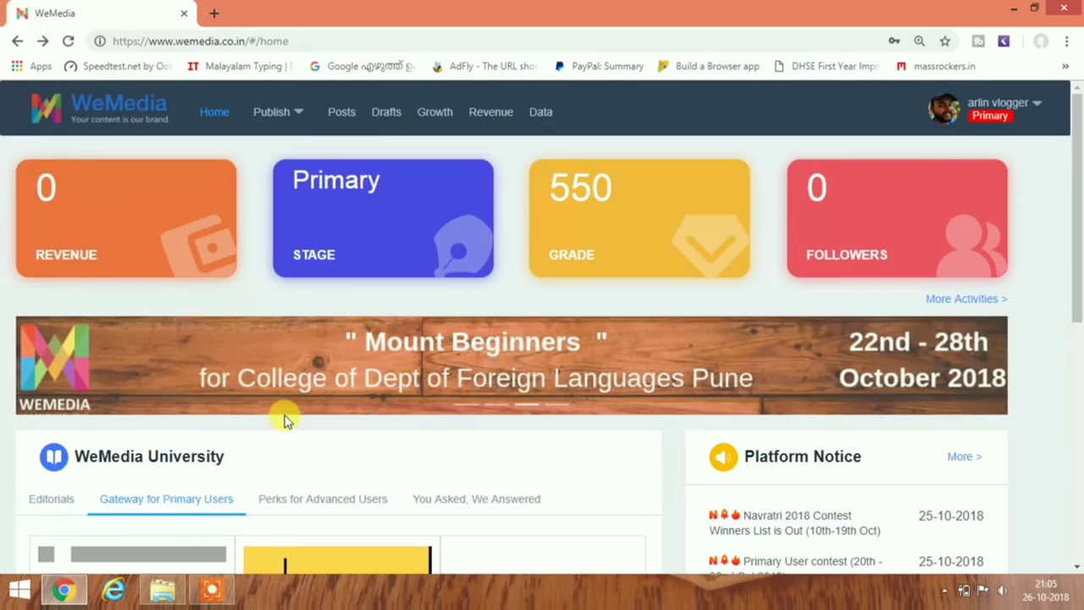
pyautogui.scroll(-3, 285, 421)
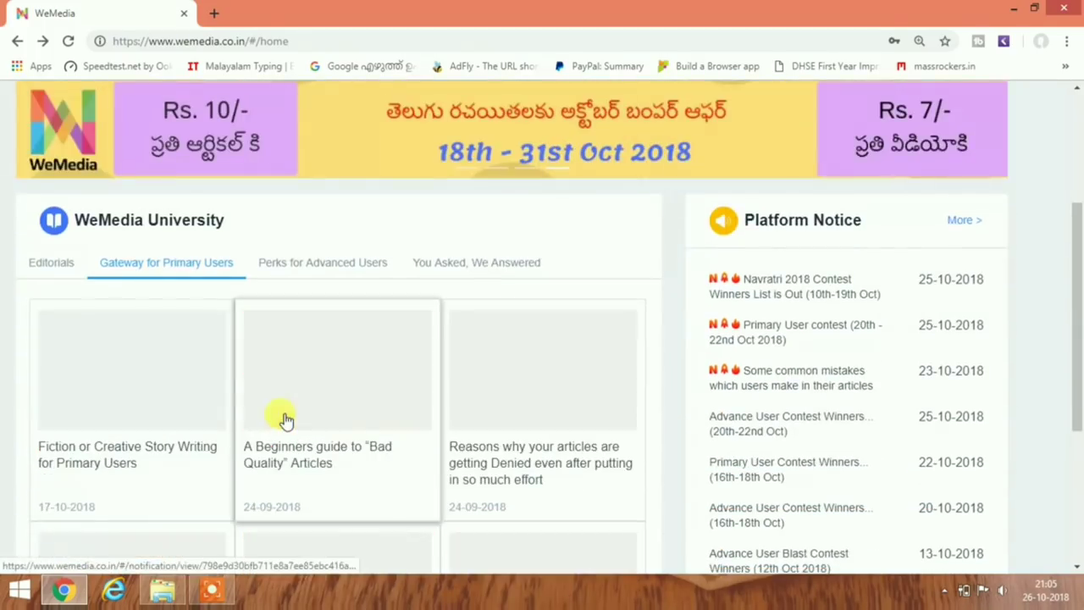
pyautogui.scroll(-1, 431, 388)
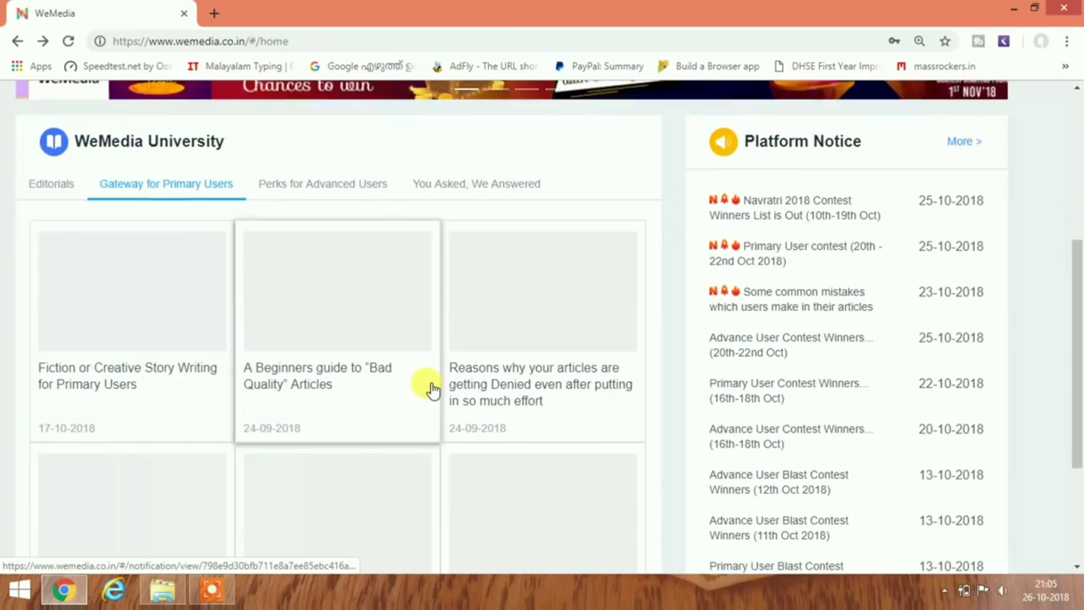
pyautogui.scroll(1, 431, 388)
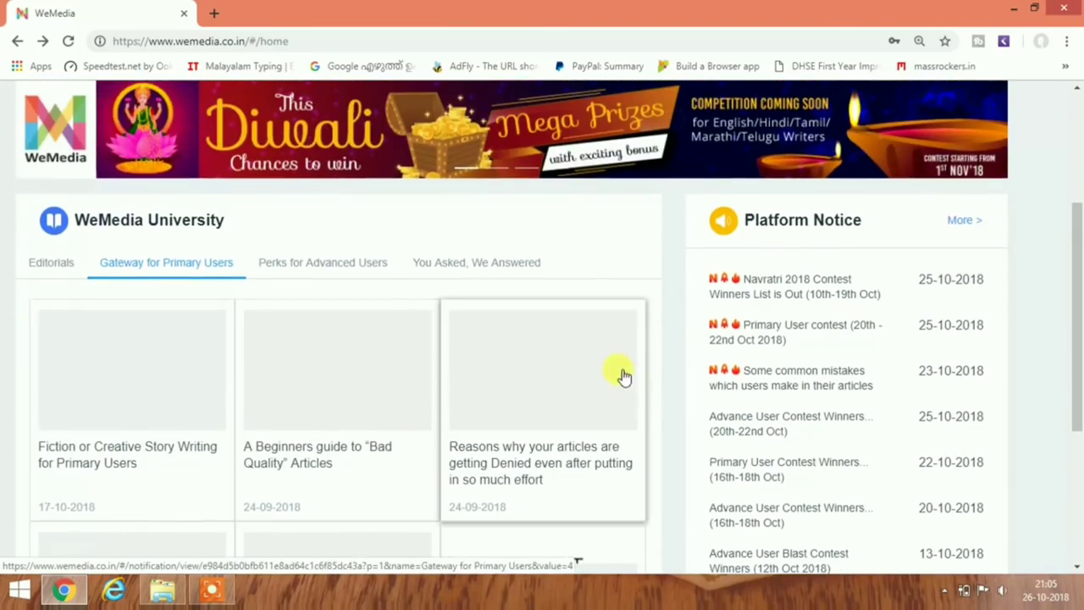
pyautogui.scroll(-3, 561, 382)
pyautogui.scroll(3, 559, 381)
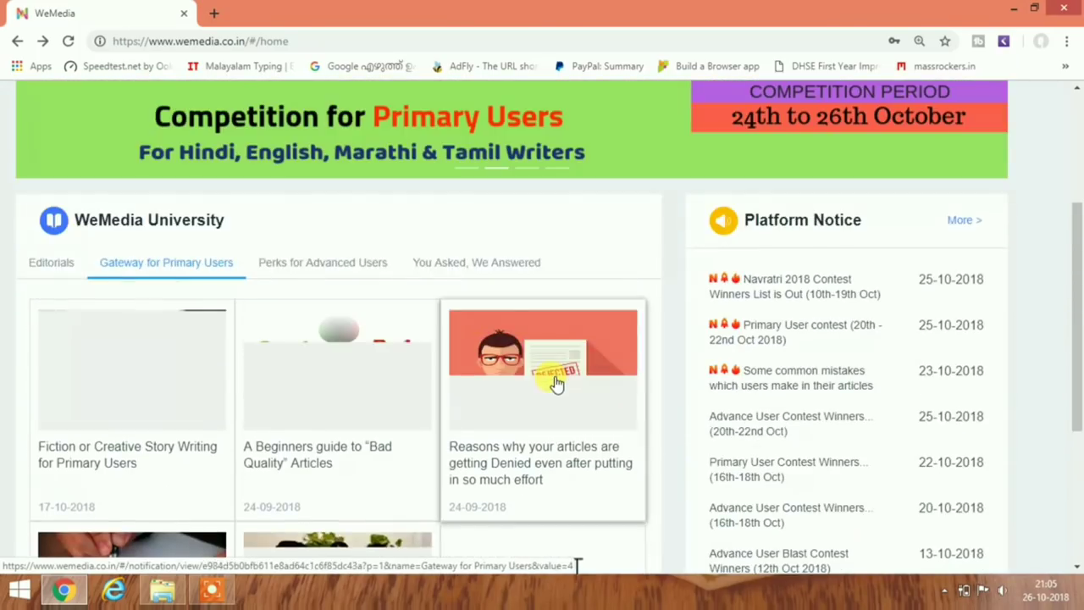
pyautogui.scroll(-3, 550, 381)
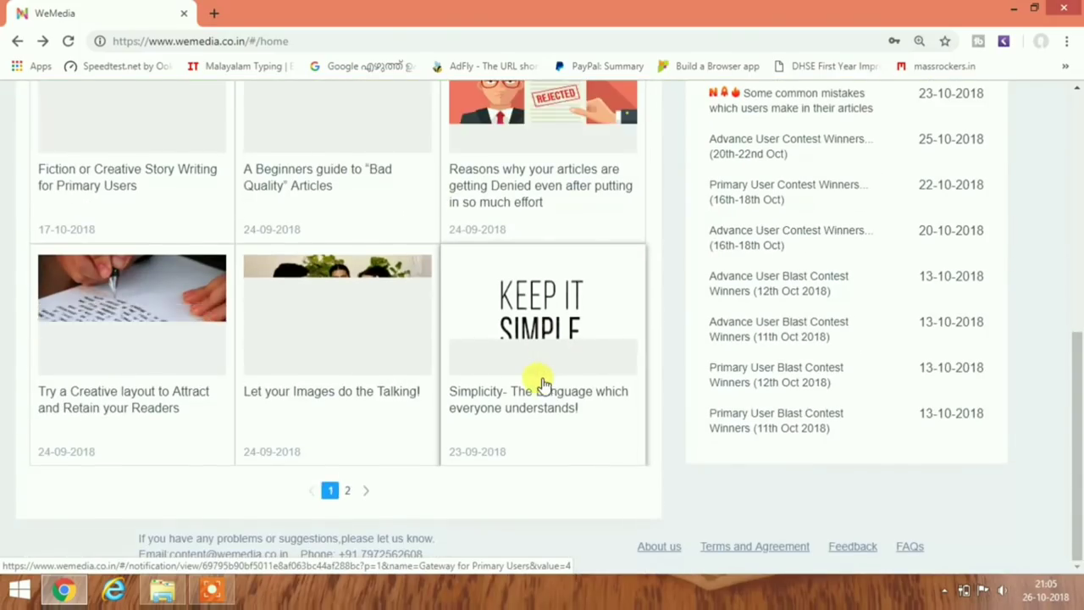